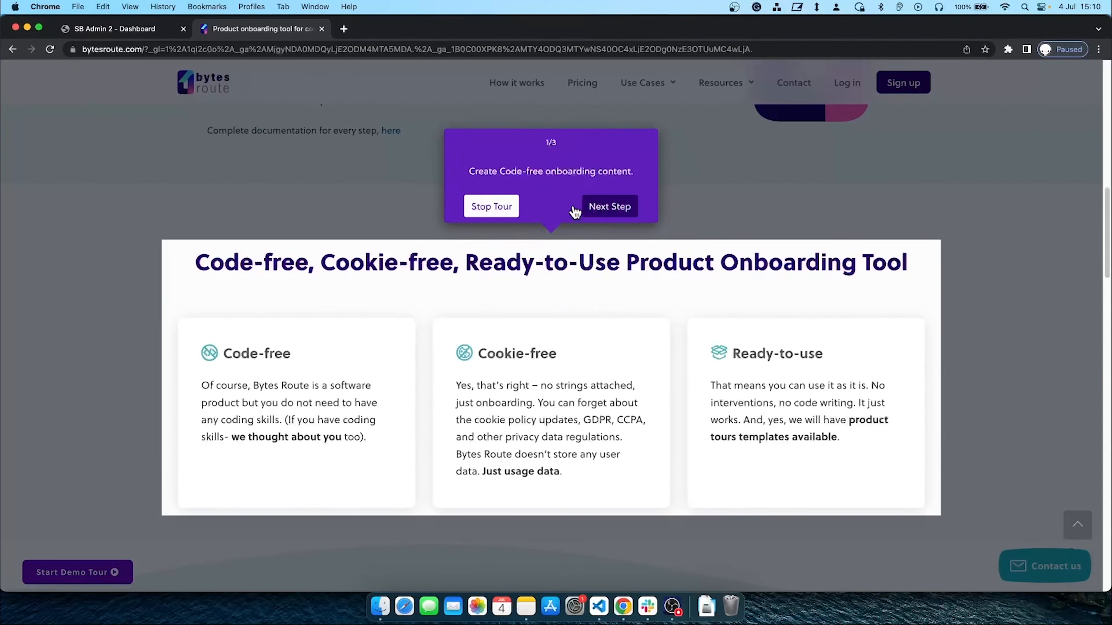
Step through the remaining demo tour screens and finish it with All Done
click(609, 207)
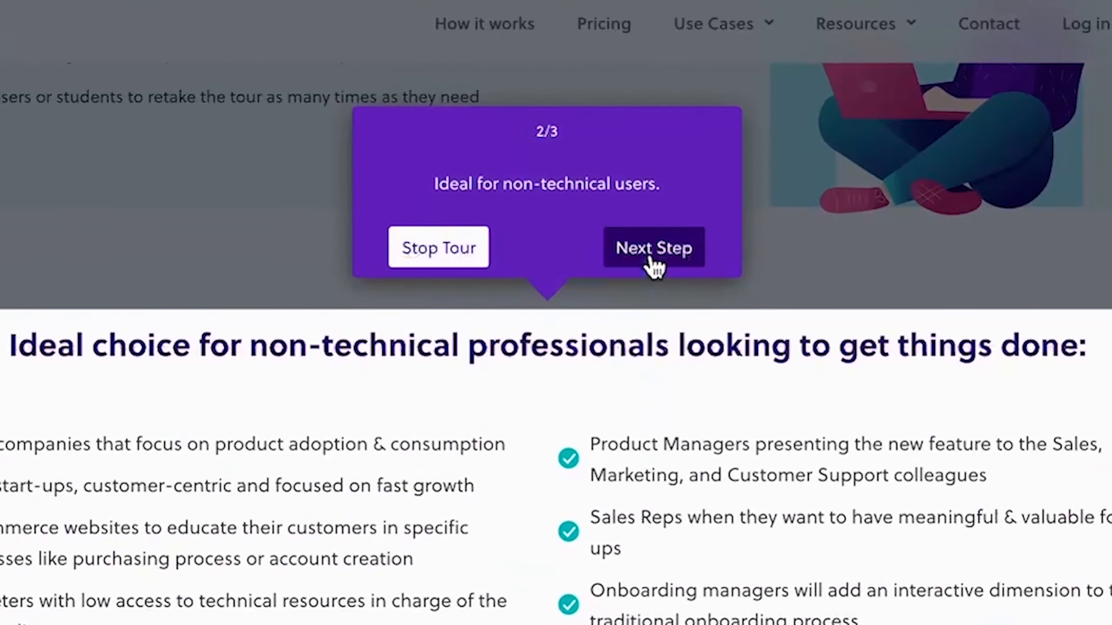
click(654, 265)
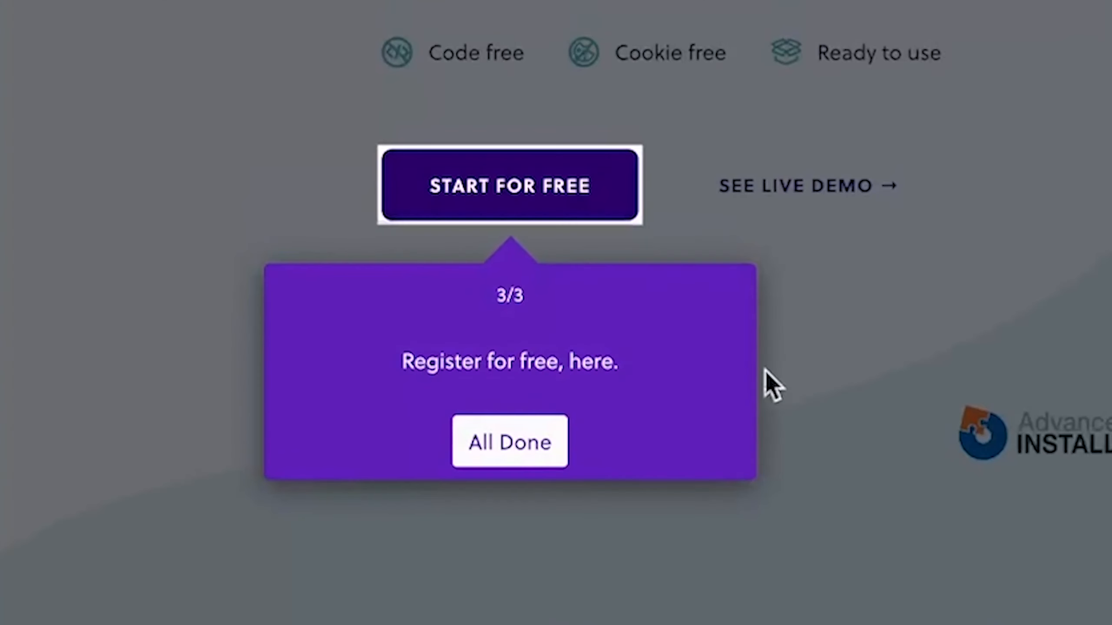
click(540, 458)
Open the Pricing page and scroll to the Free, Startup and Growth plan cards
scroll(491, 281, up, 5)
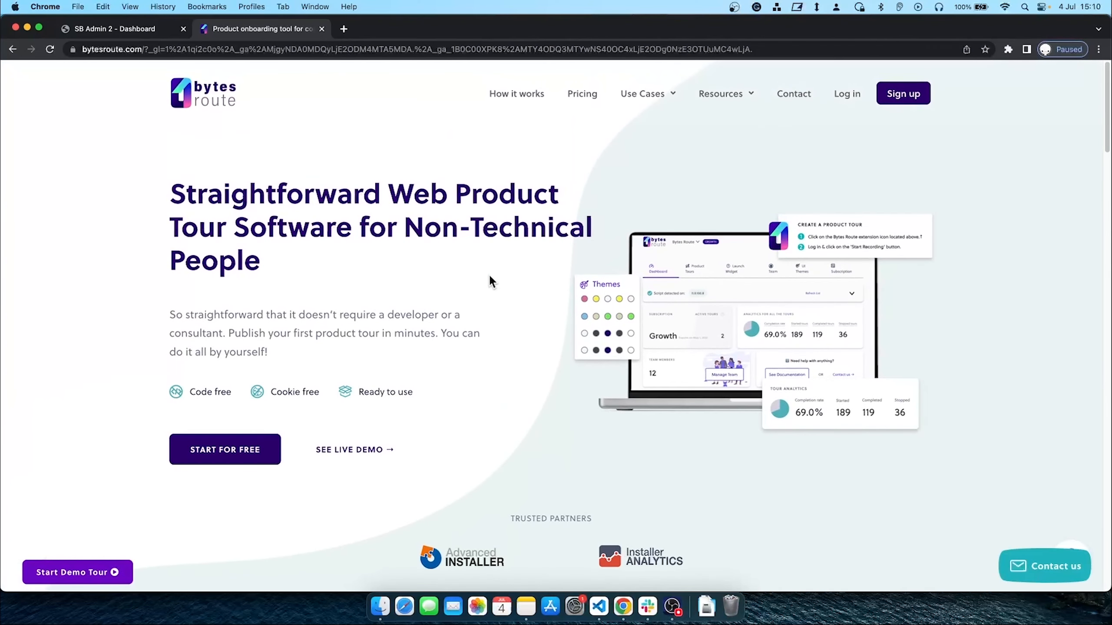
click(592, 101)
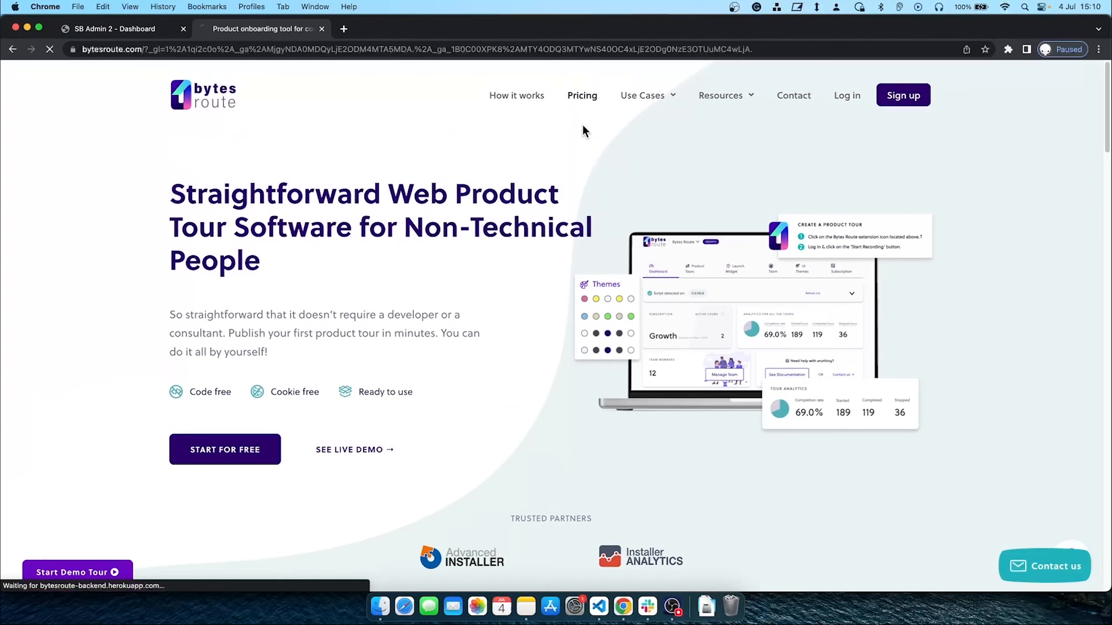
scroll(400, 314, down, 3)
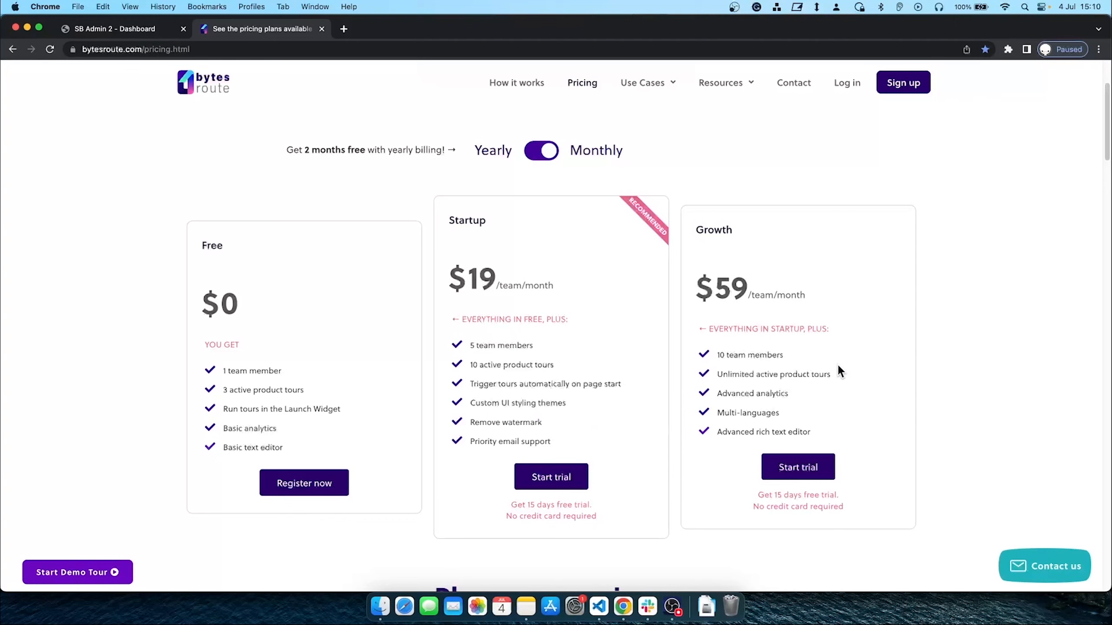
Start a Growth plan trial and register with the account holder's name, work email and password
click(810, 475)
click(691, 245)
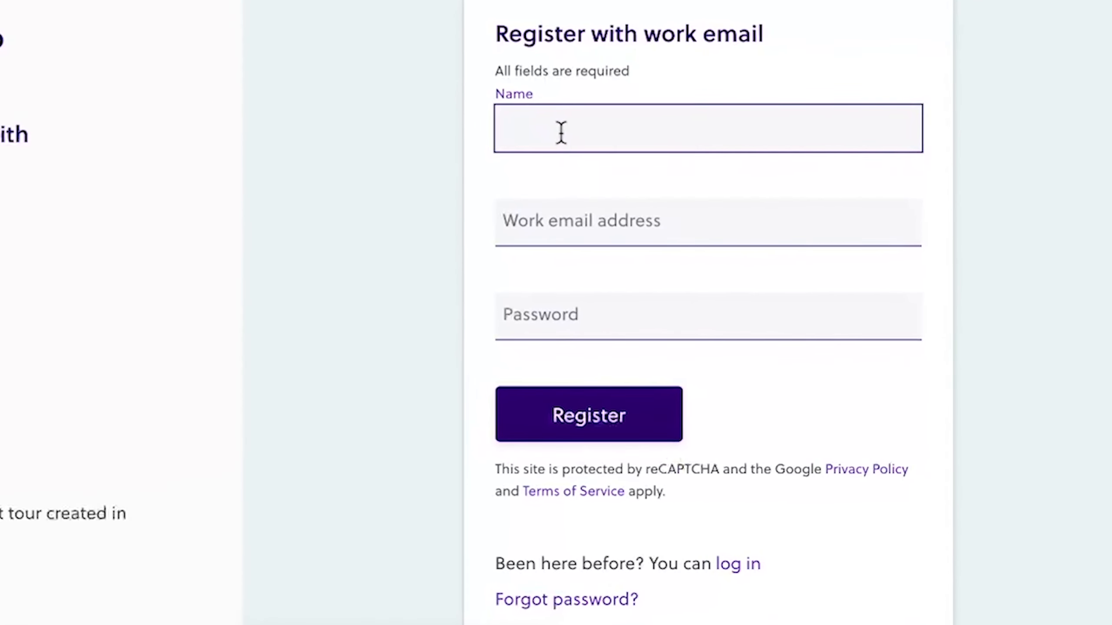
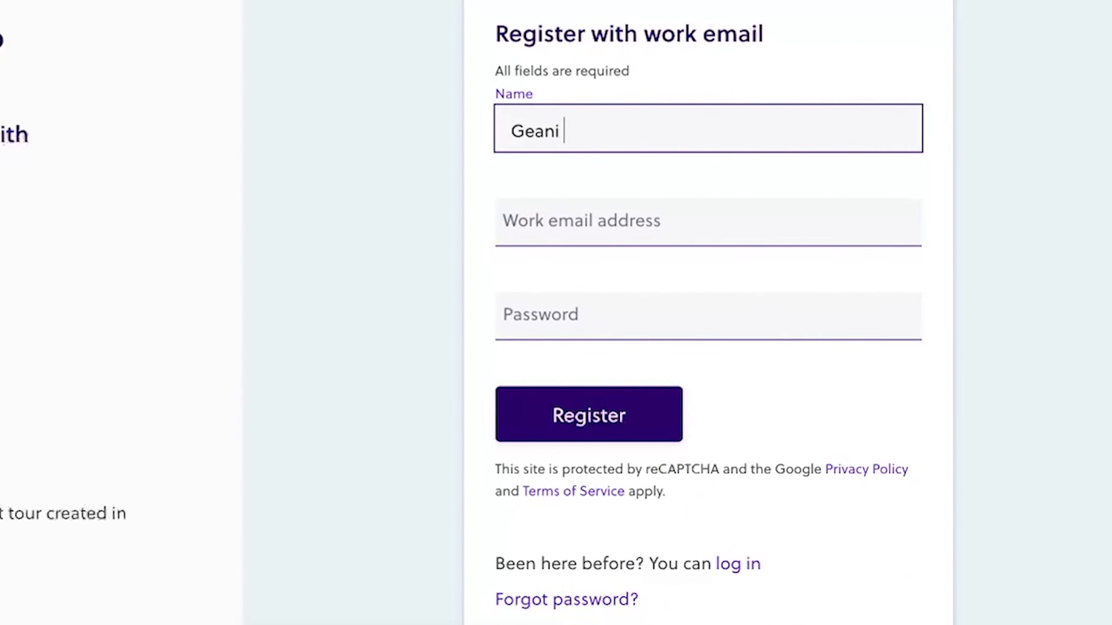
key(Tab)
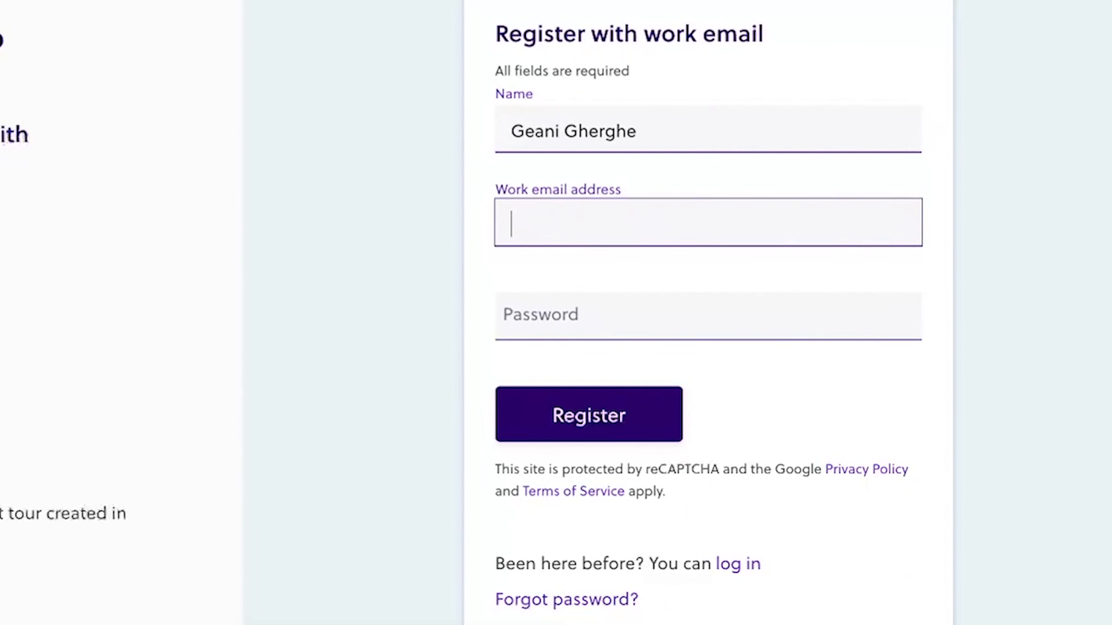
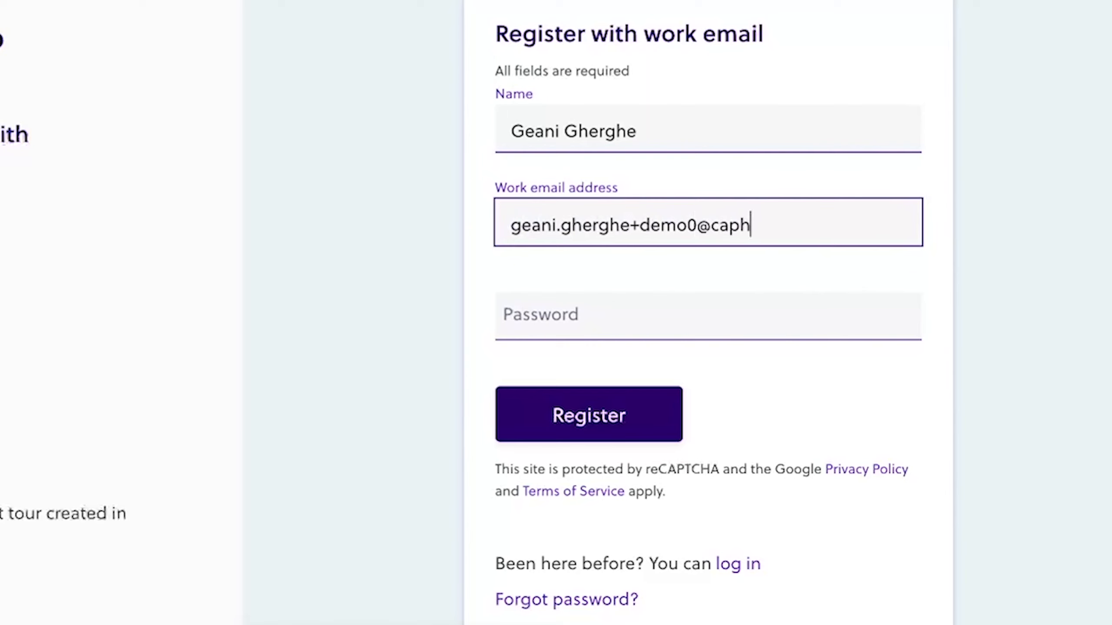
key(Tab)
text(********)
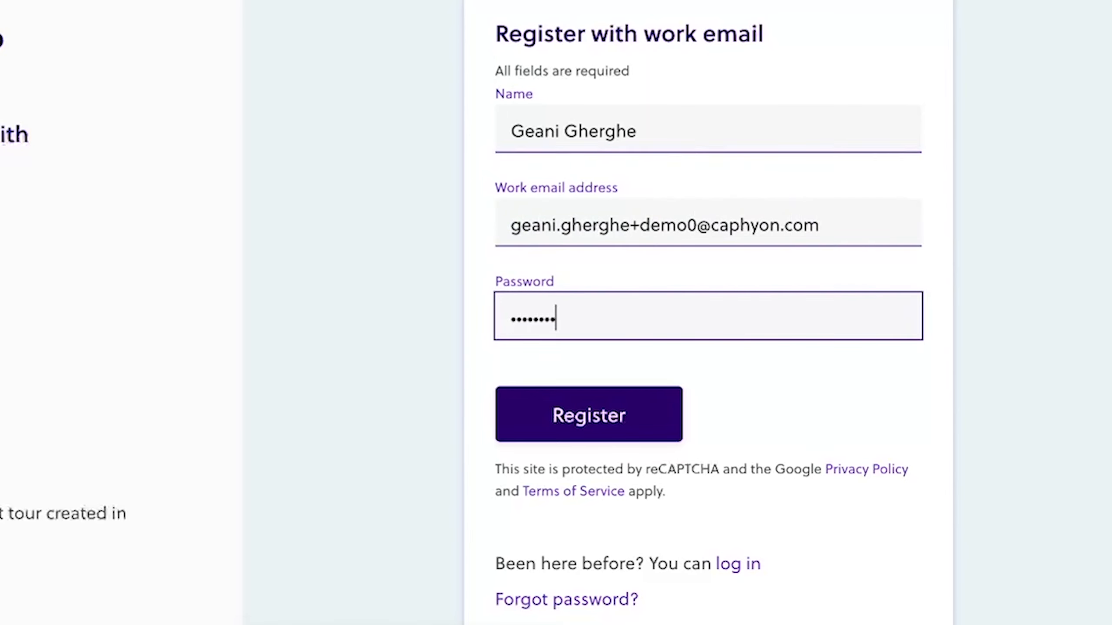
click(623, 420)
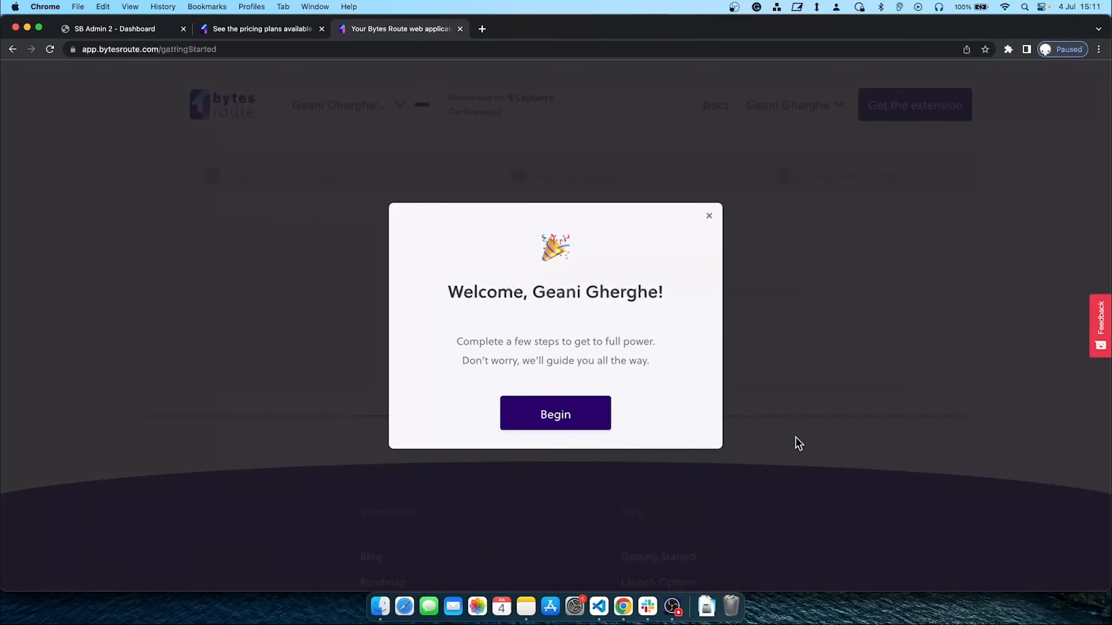
Close the welcome dialog with Begin to reach the Install the Chrome Extension step
click(559, 419)
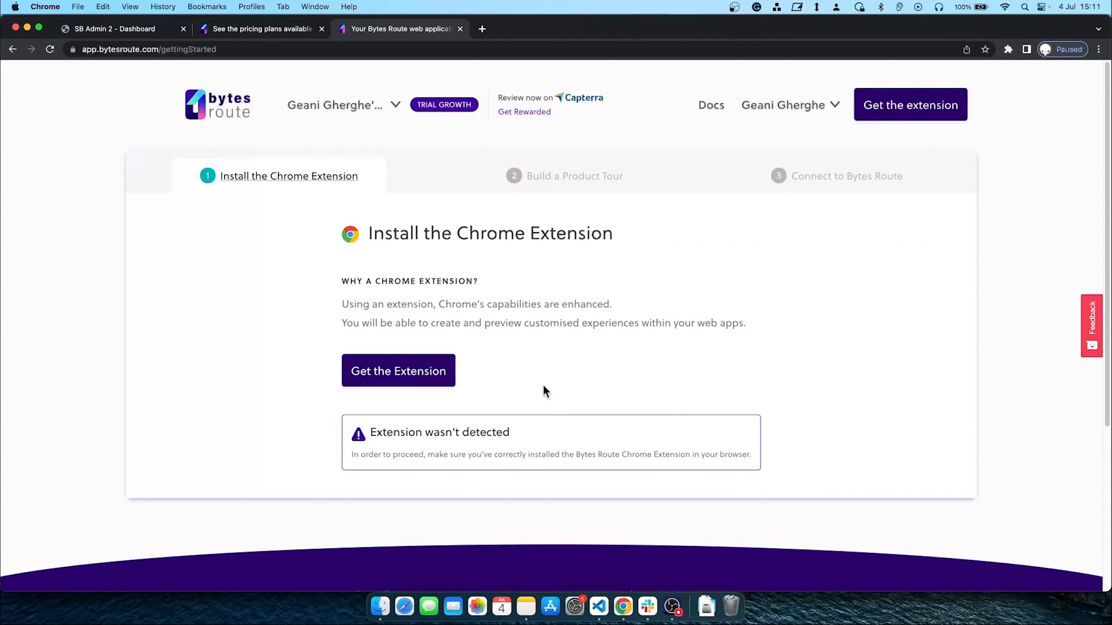
Add the Bytes Route extension to Chrome from the Web Store
click(423, 379)
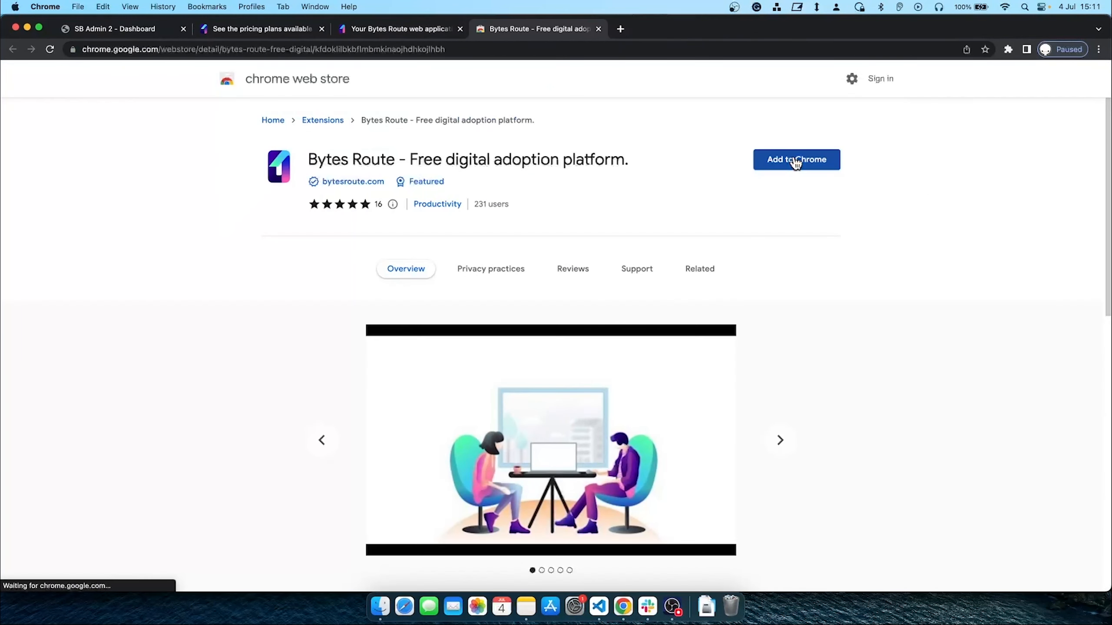
click(794, 159)
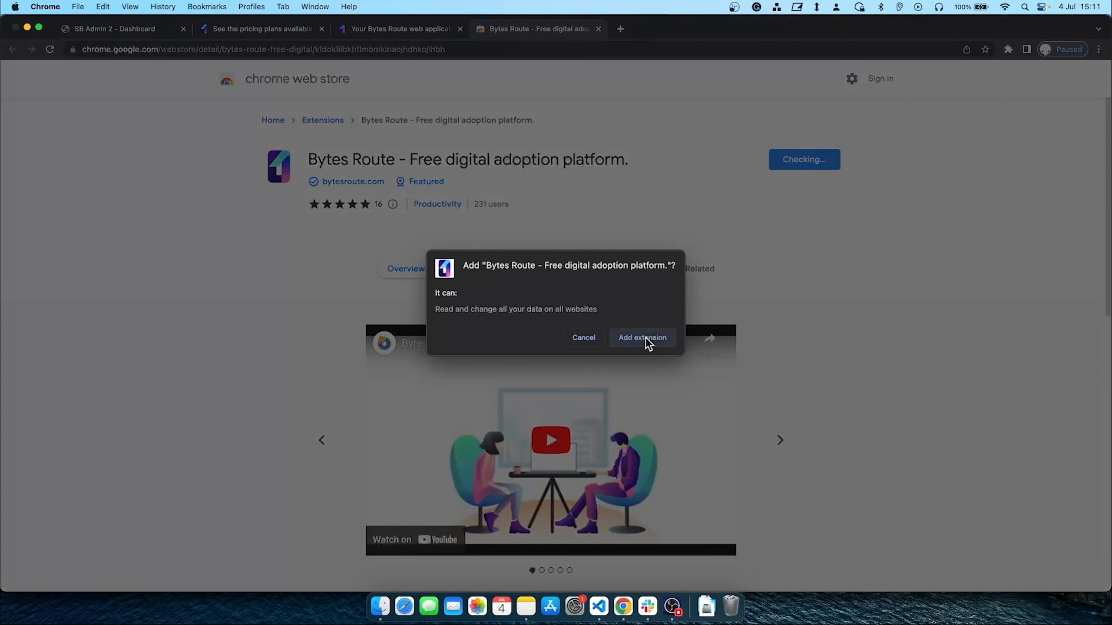
click(646, 337)
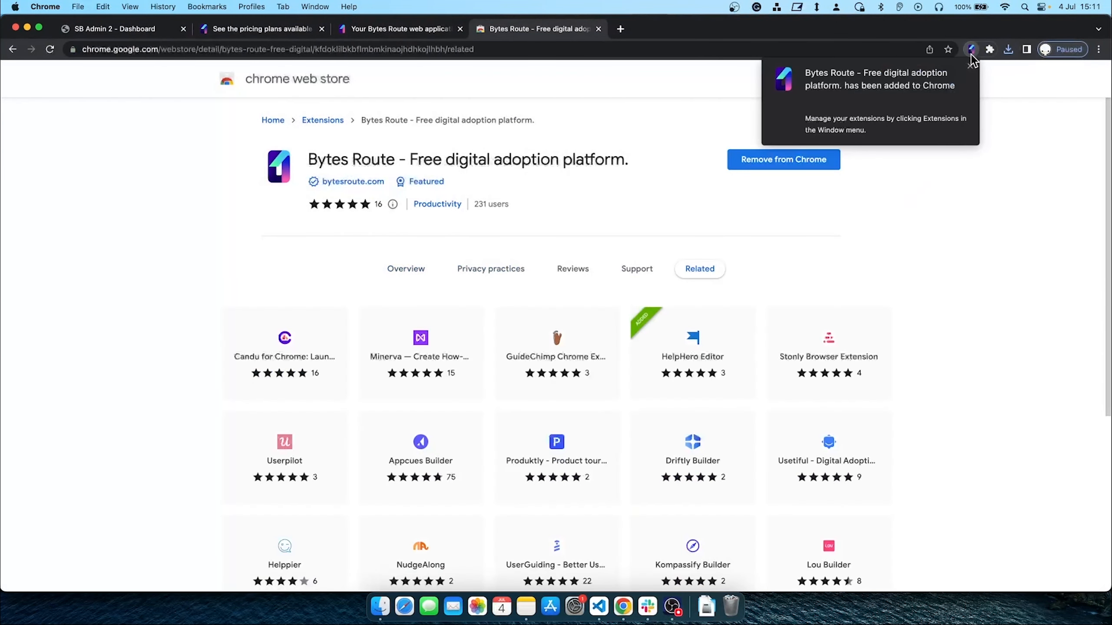
Pin Bytes Route in the Extensions menu and close the Web Store tab
click(969, 66)
click(989, 49)
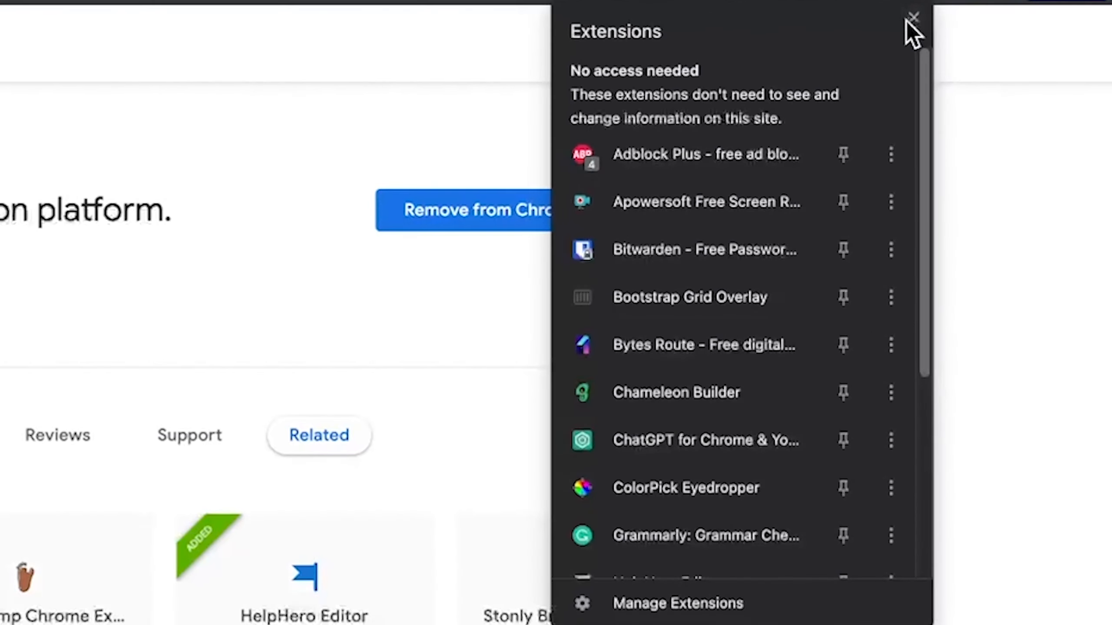
click(836, 347)
click(1013, 213)
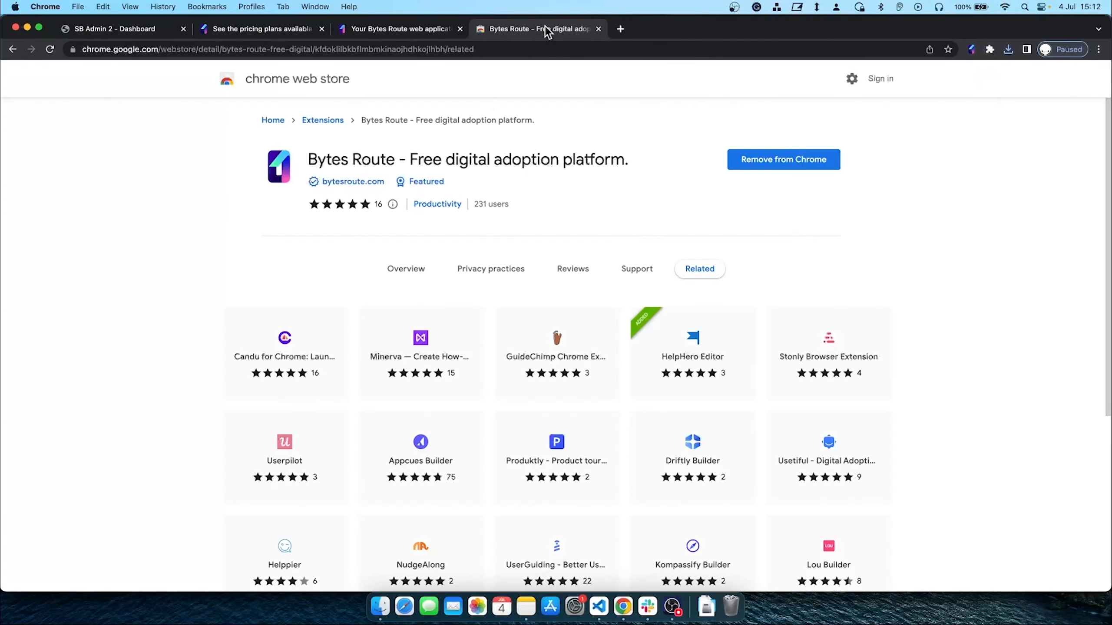
key(super+w)
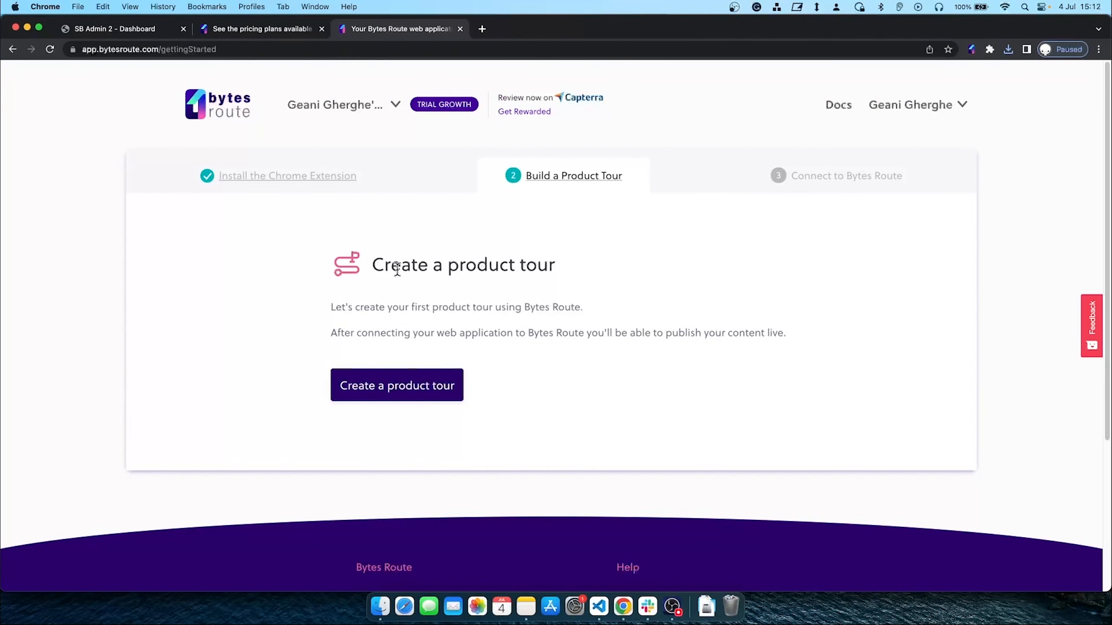
click(386, 388)
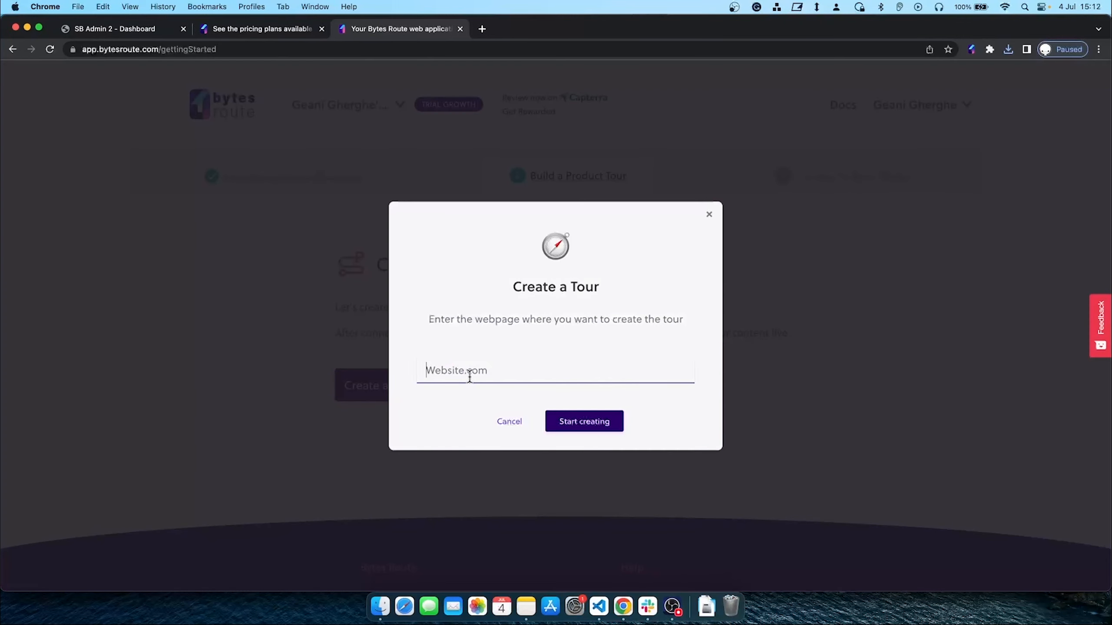
click(155, 35)
click(173, 49)
key(super+c)
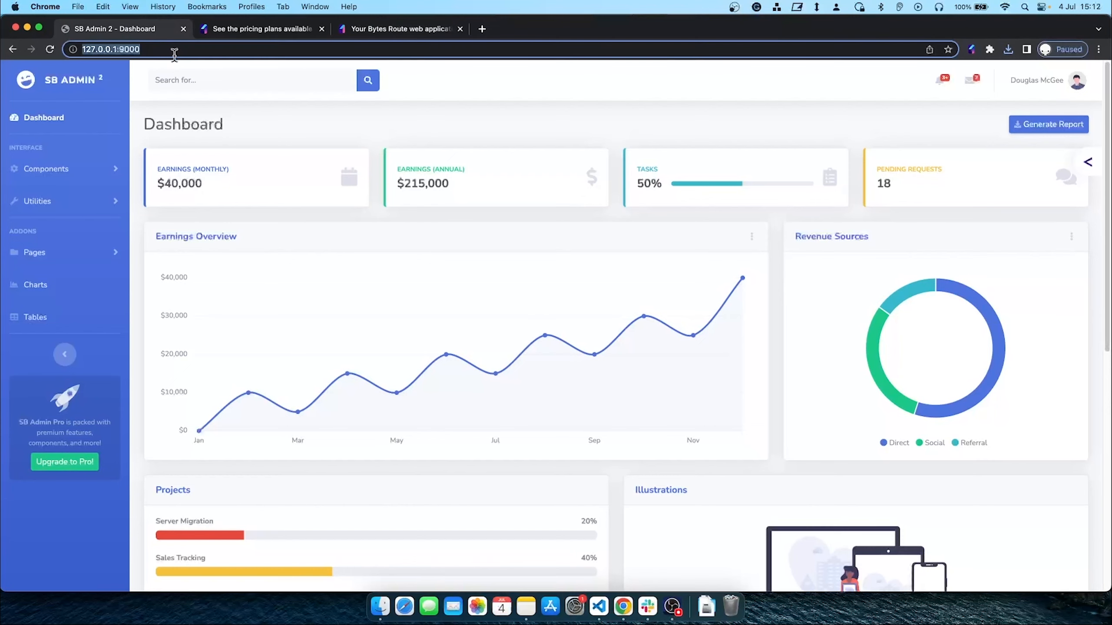
click(241, 30)
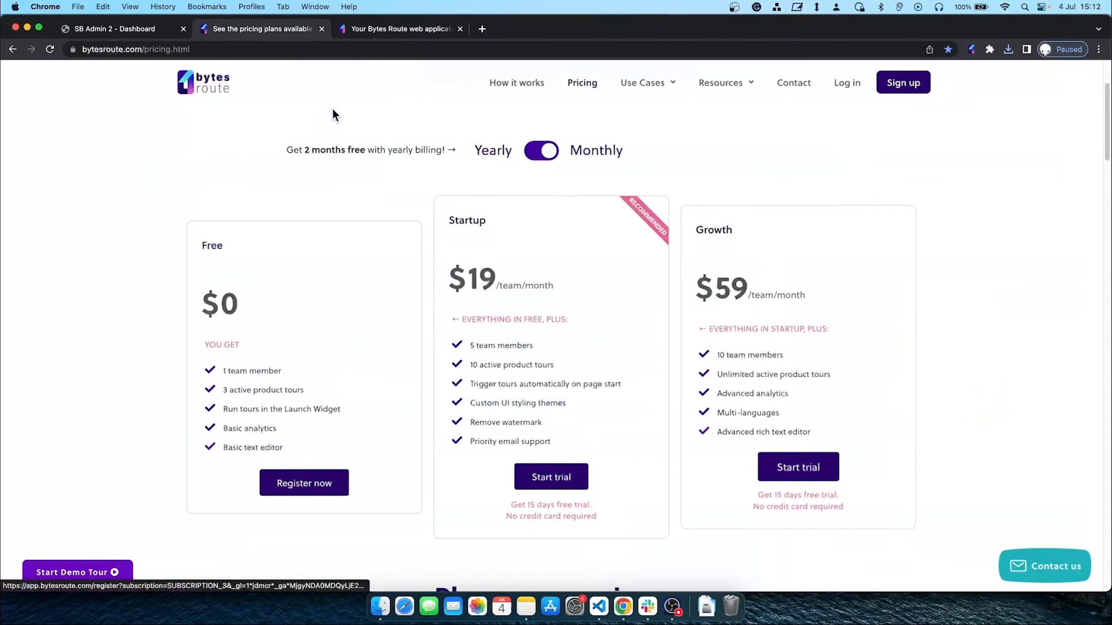
click(321, 29)
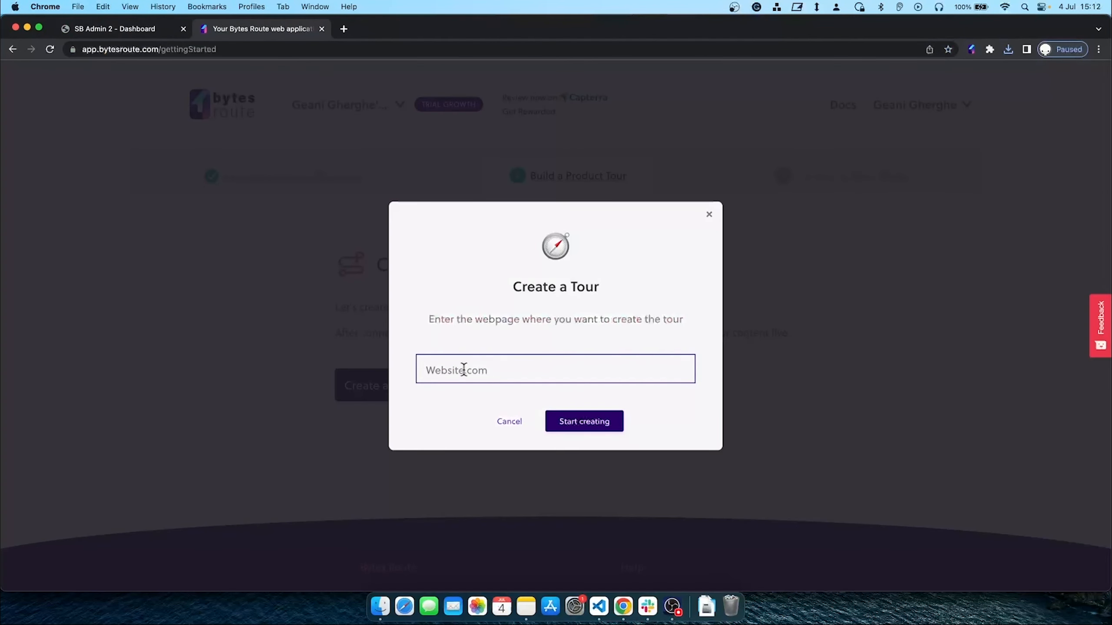
key(super+v)
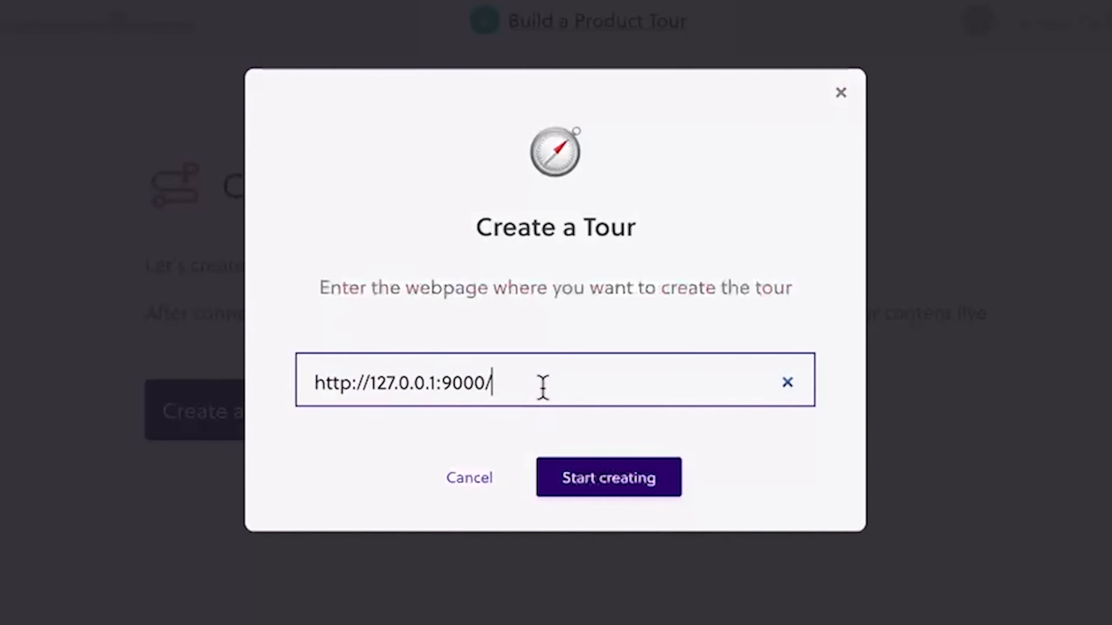
key(BackSpace)
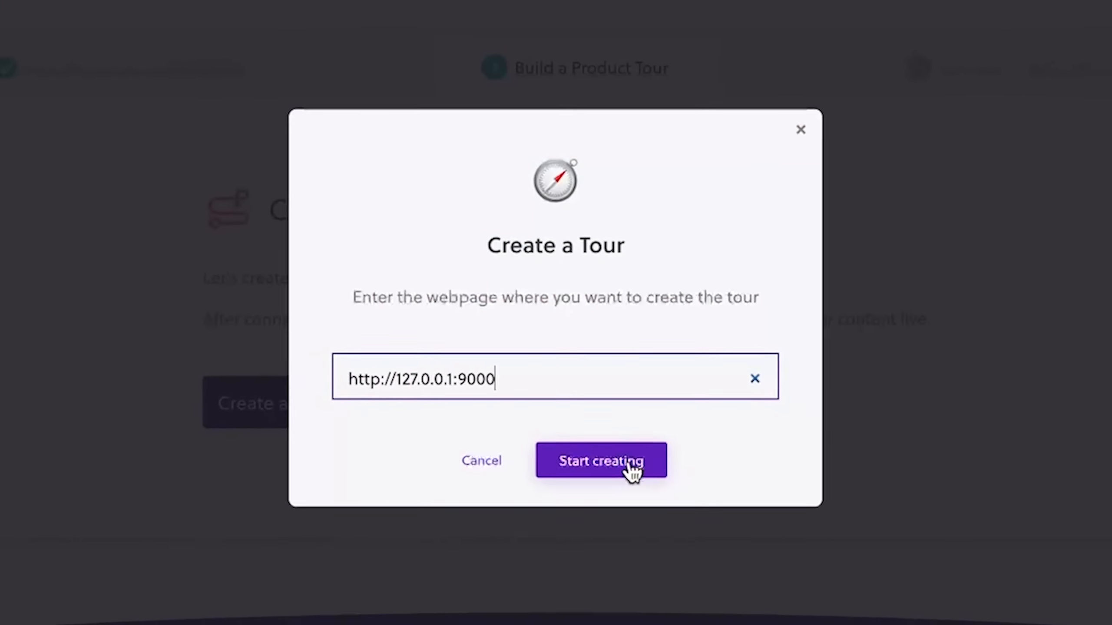
click(630, 468)
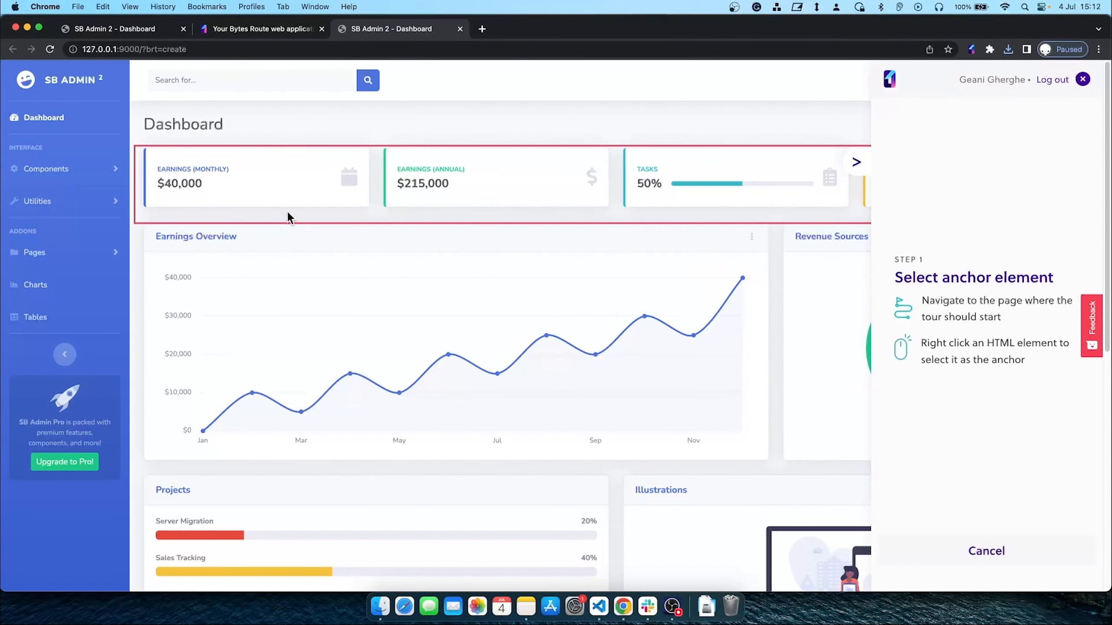
Anchor step 1 on the Dashboard link with centred text 'Click on Dashboard'
right_click(57, 132)
click(921, 259)
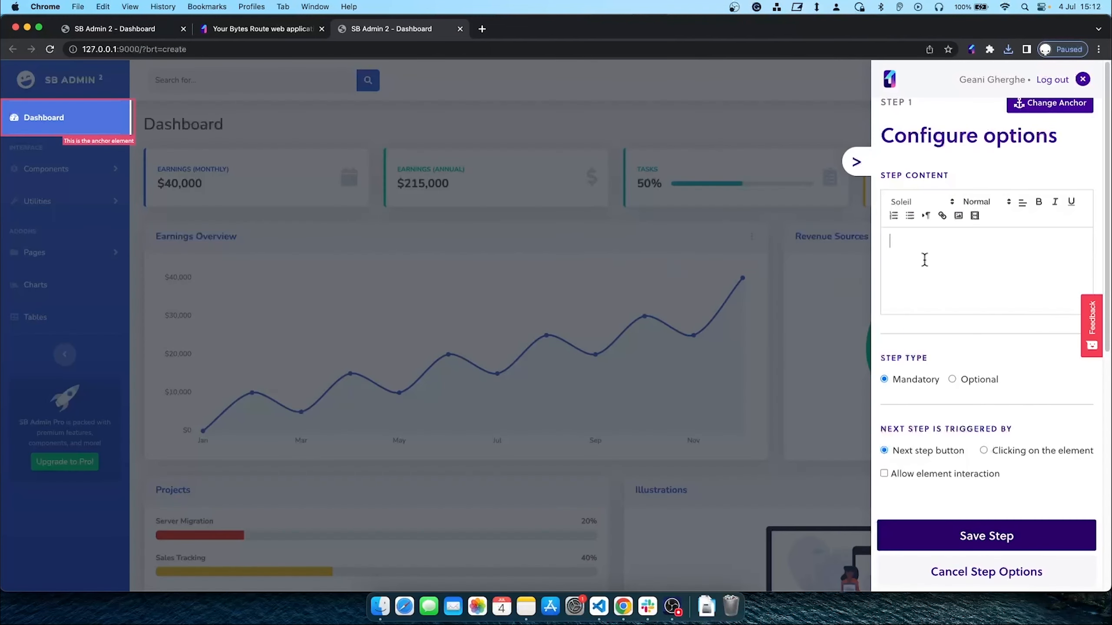
text(Click on D)
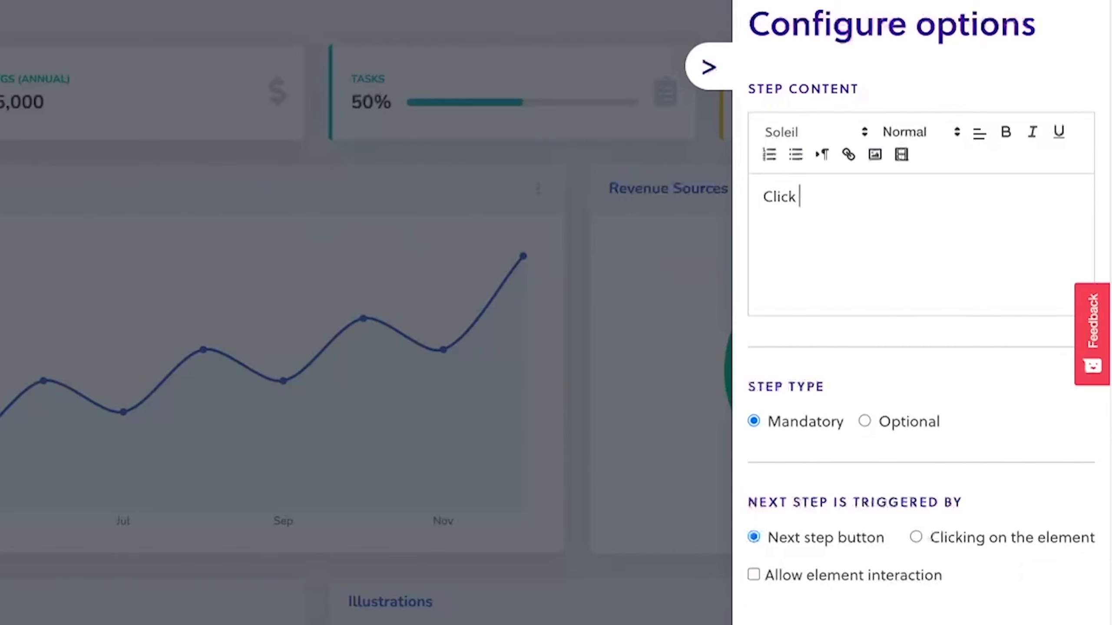
text(ashboard)
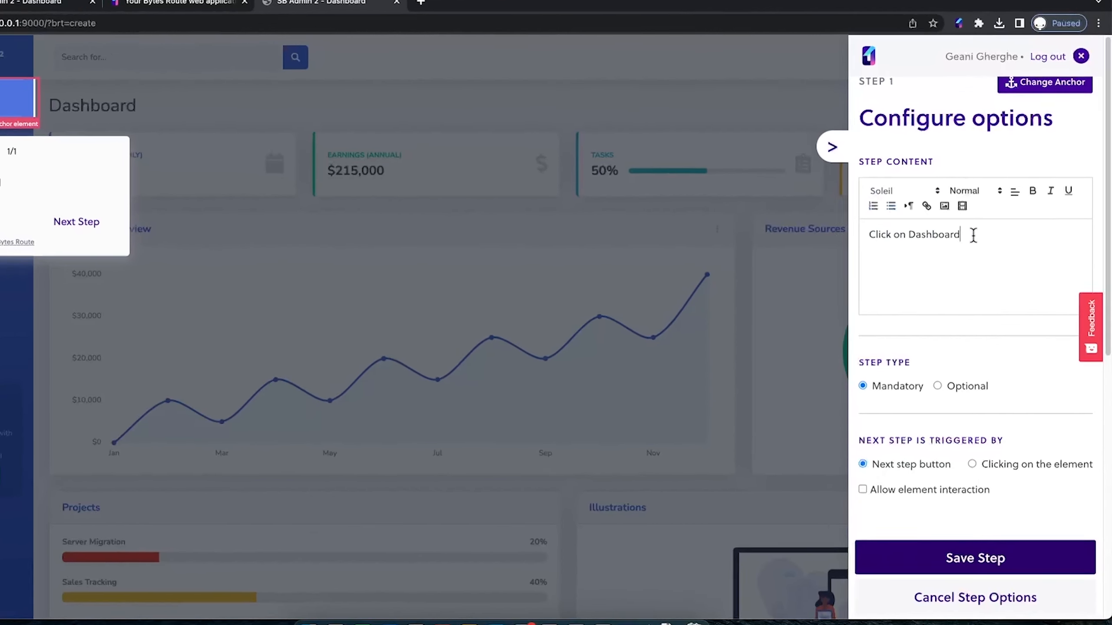
triple_click(973, 235)
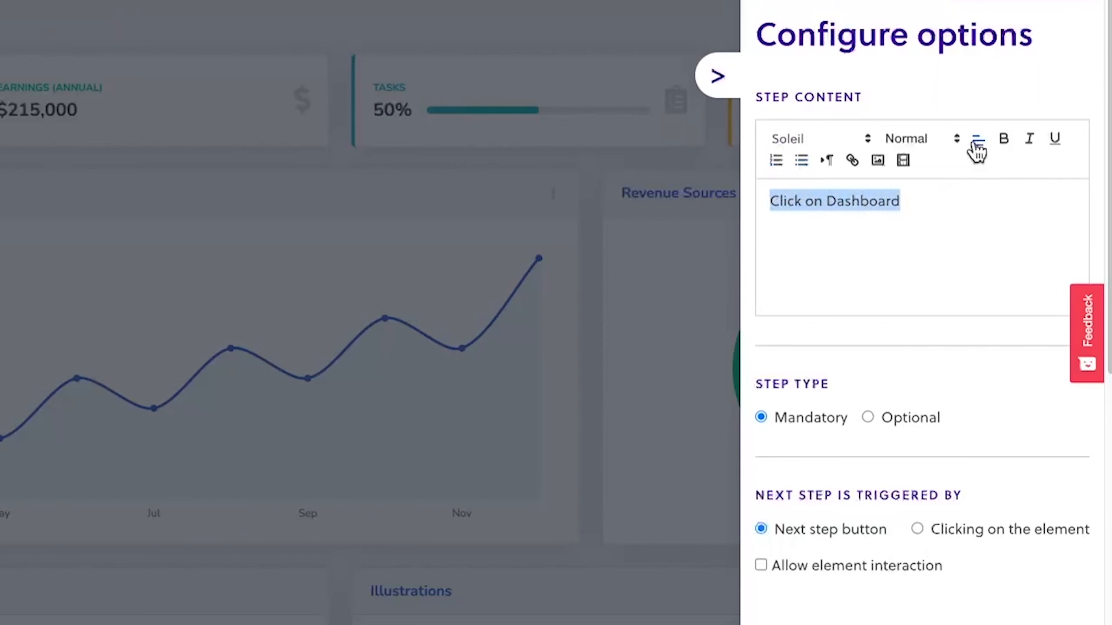
click(977, 139)
click(976, 206)
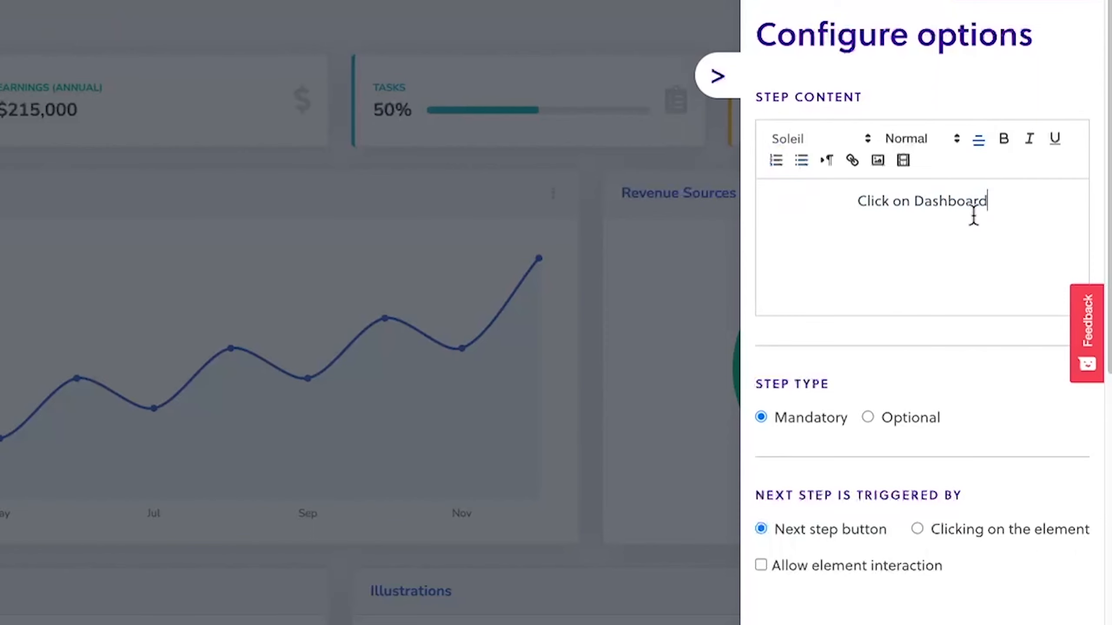
Make the text Heading 3, advance on element click, save step 1, and anchor step 2 on Earnings (Monthly)
drag(1007, 205, 777, 192)
click(893, 145)
click(930, 252)
click(930, 251)
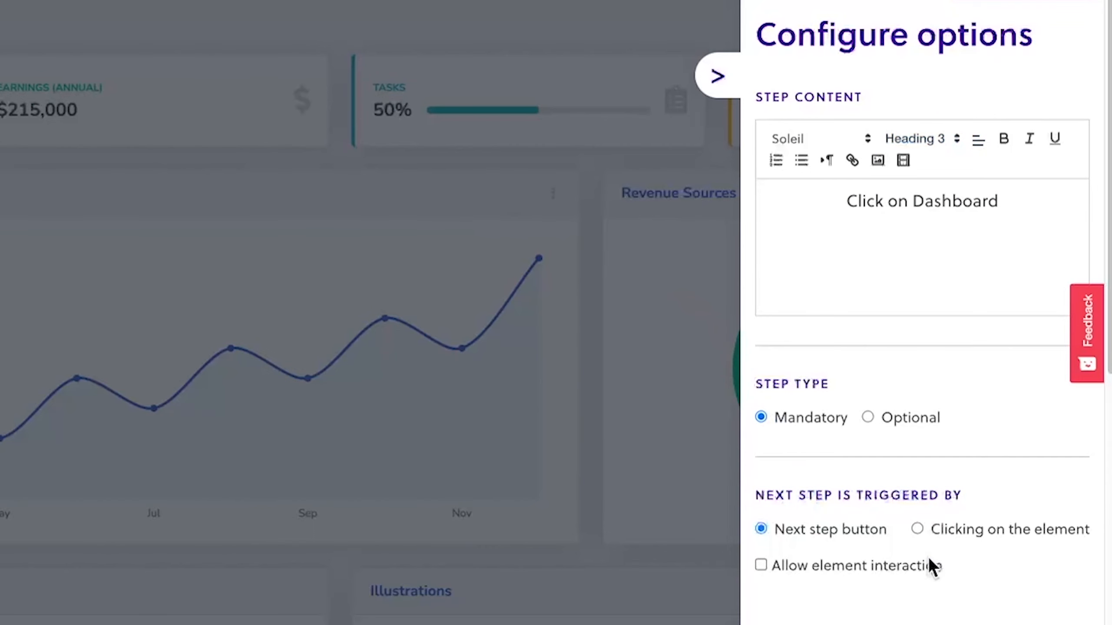
click(918, 529)
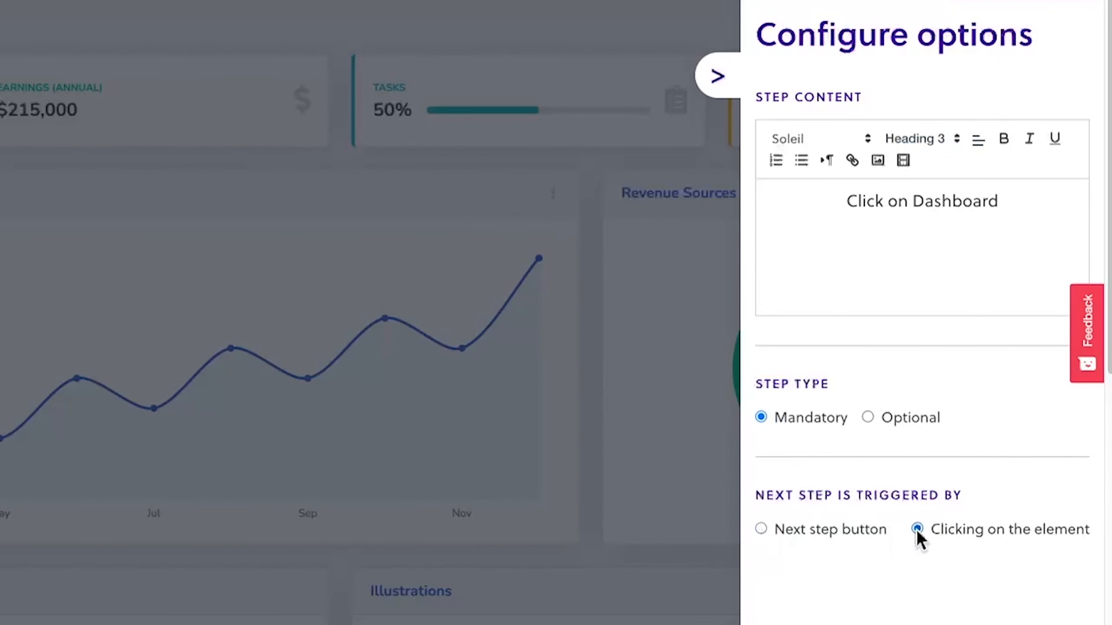
click(983, 537)
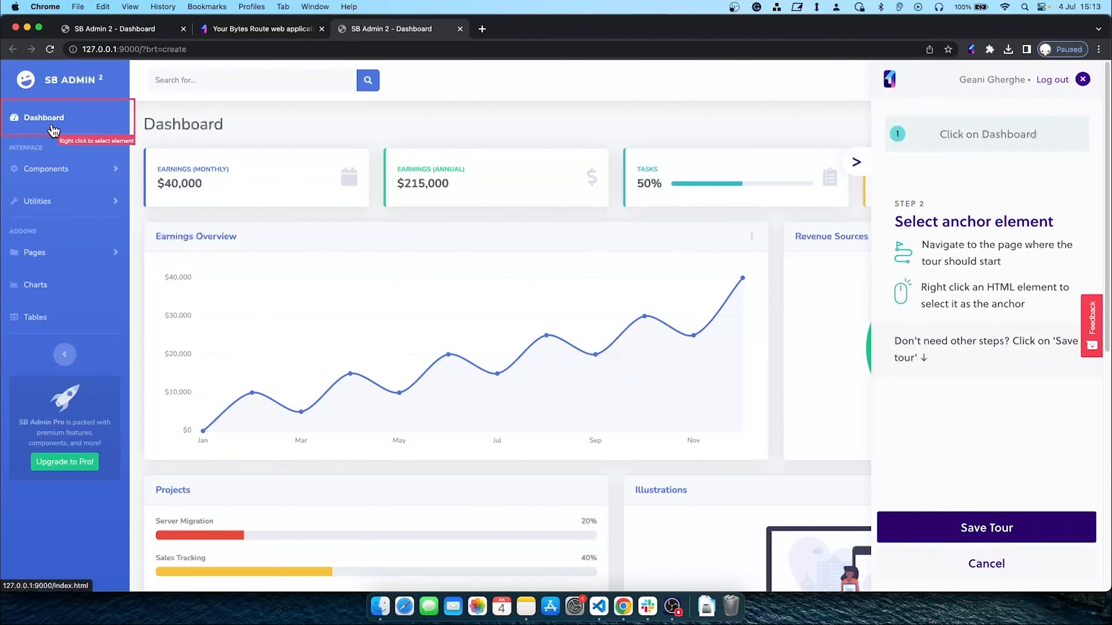
right_click(224, 202)
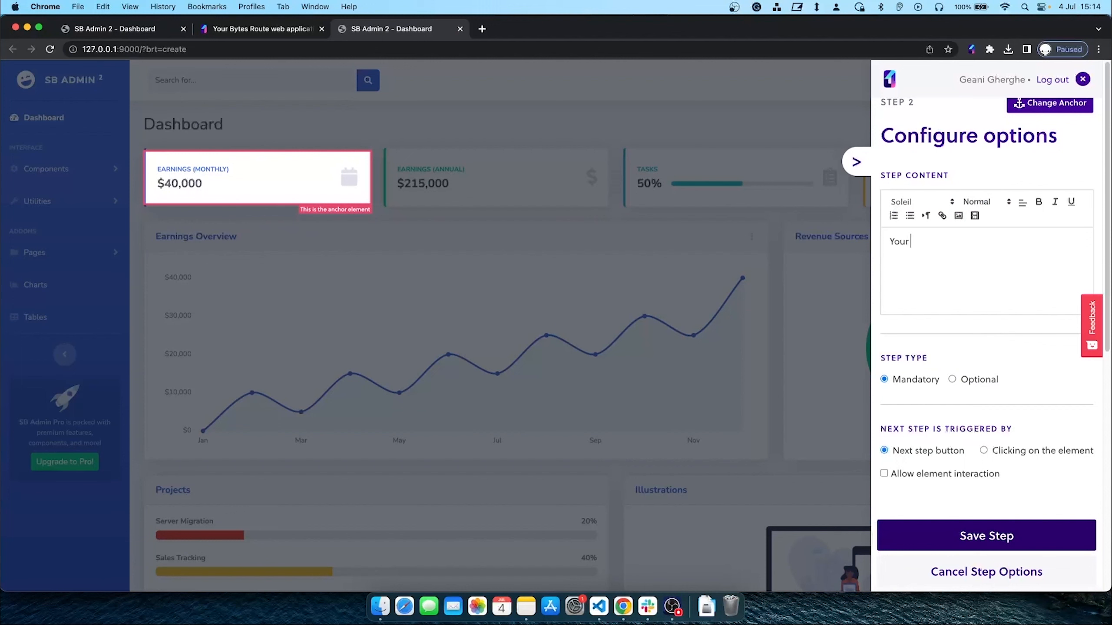
Paste the copied EARNINGS (MONTHLY) label after 'Your', centre the text, and save step 2
drag(240, 173, 159, 180)
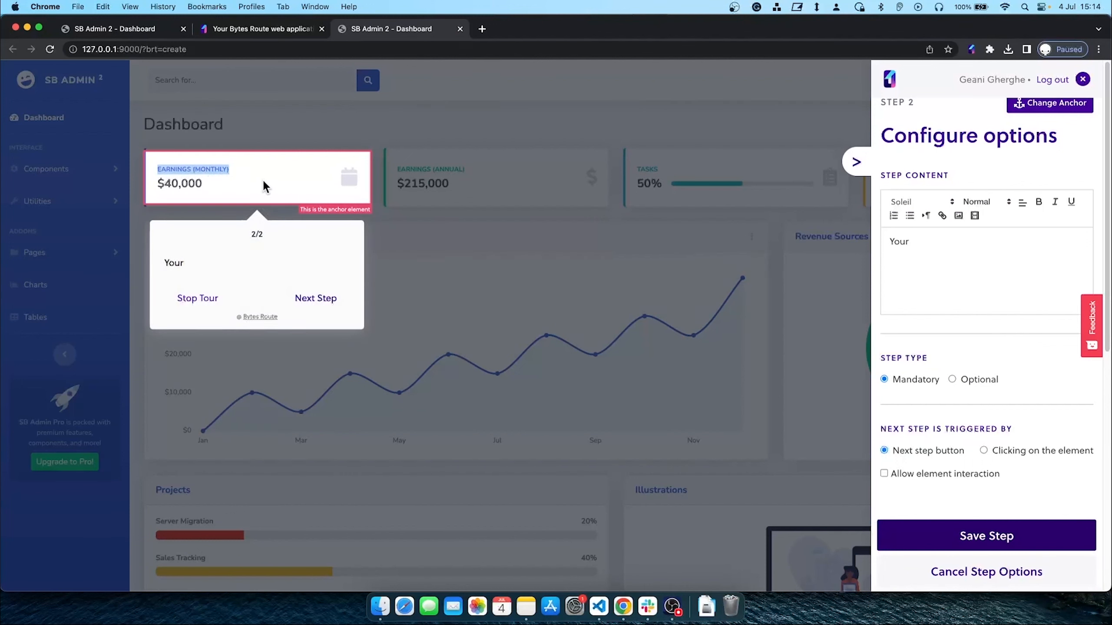
right_click(215, 170)
click(229, 196)
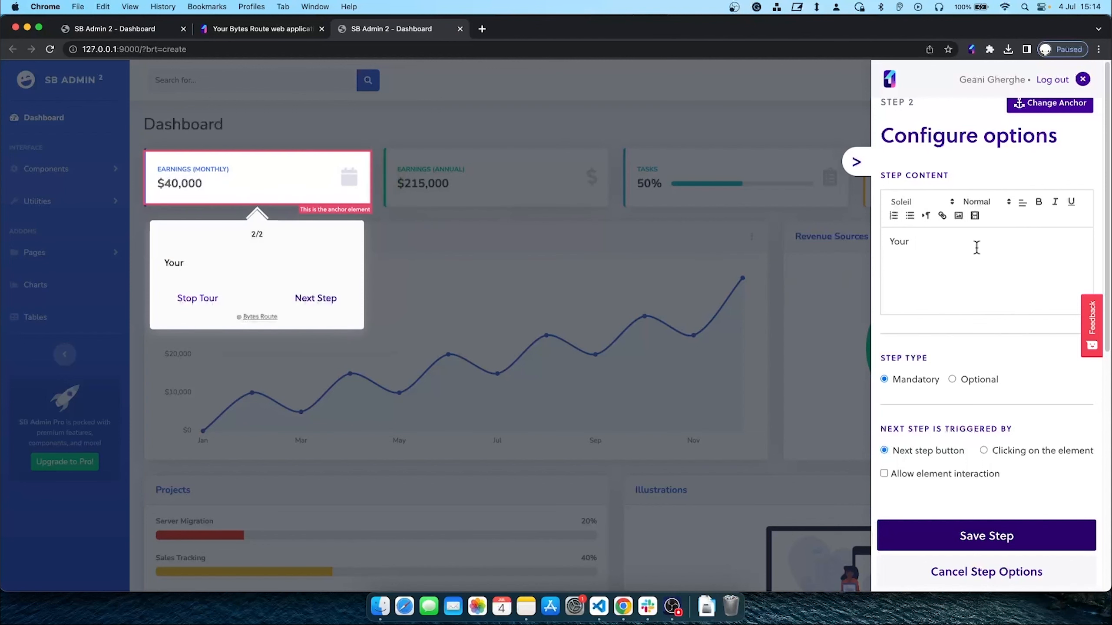
right_click(967, 247)
click(874, 330)
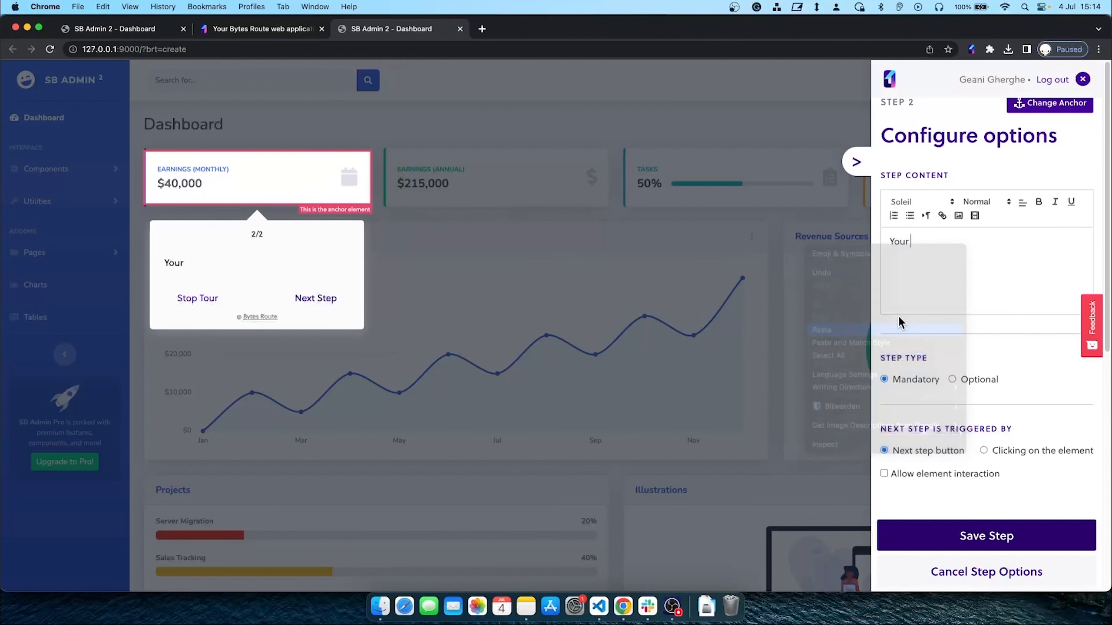
drag(1038, 244, 846, 253)
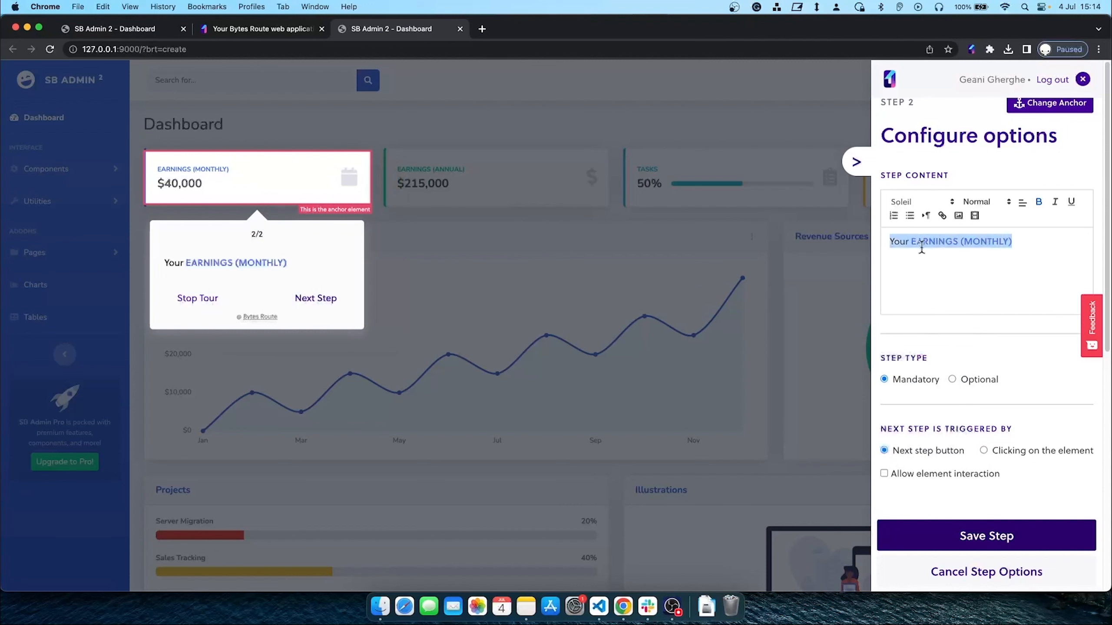
click(1022, 203)
click(1020, 233)
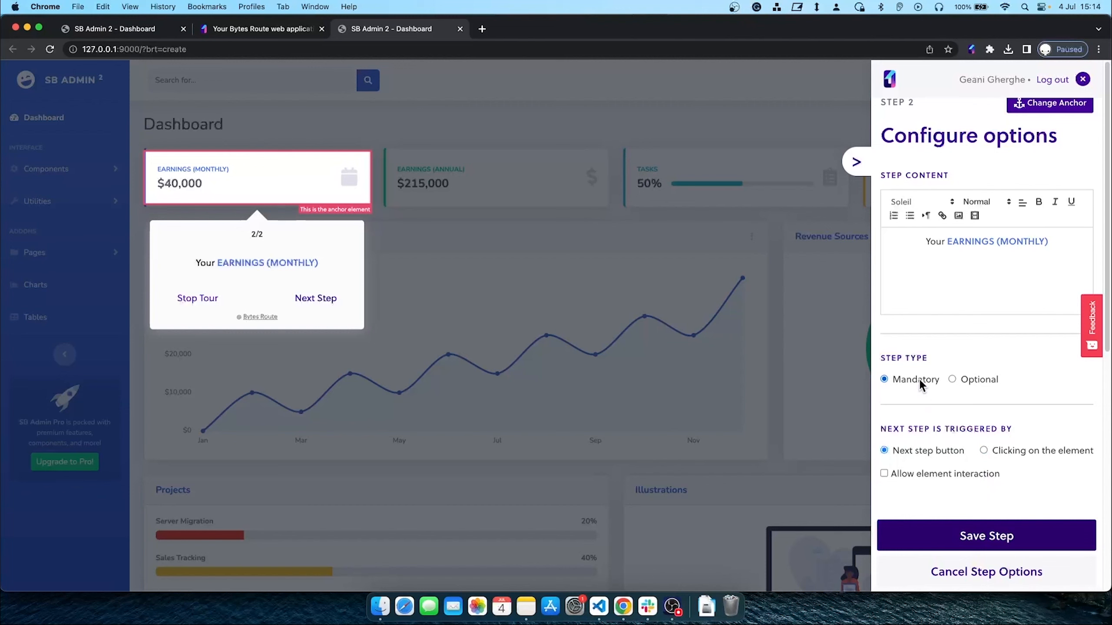
click(972, 537)
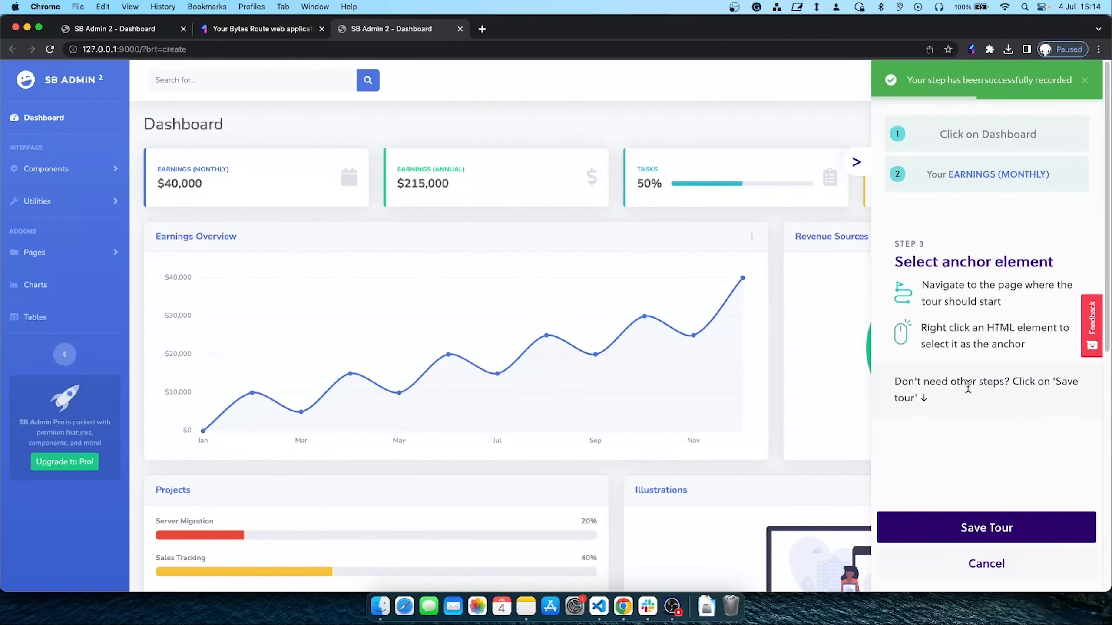
Anchor step 3 on the Earnings (Annual) card, begin the text with 'Your', and copy its label
right_click(516, 203)
click(998, 262)
text(Your)
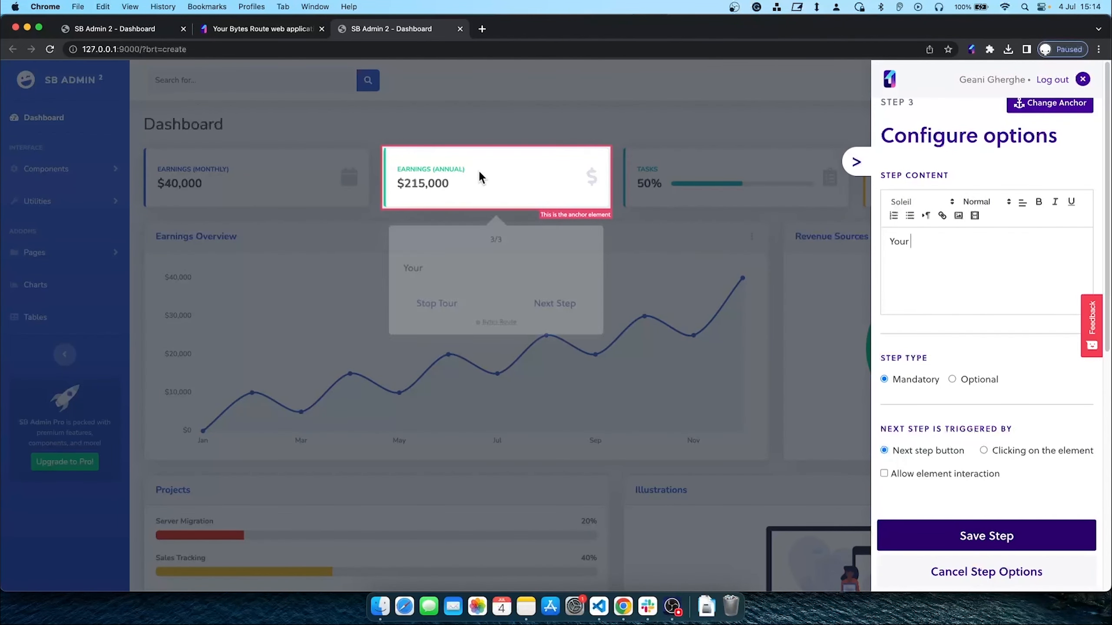
drag(465, 169, 397, 170)
right_click(417, 167)
click(447, 196)
click(527, 182)
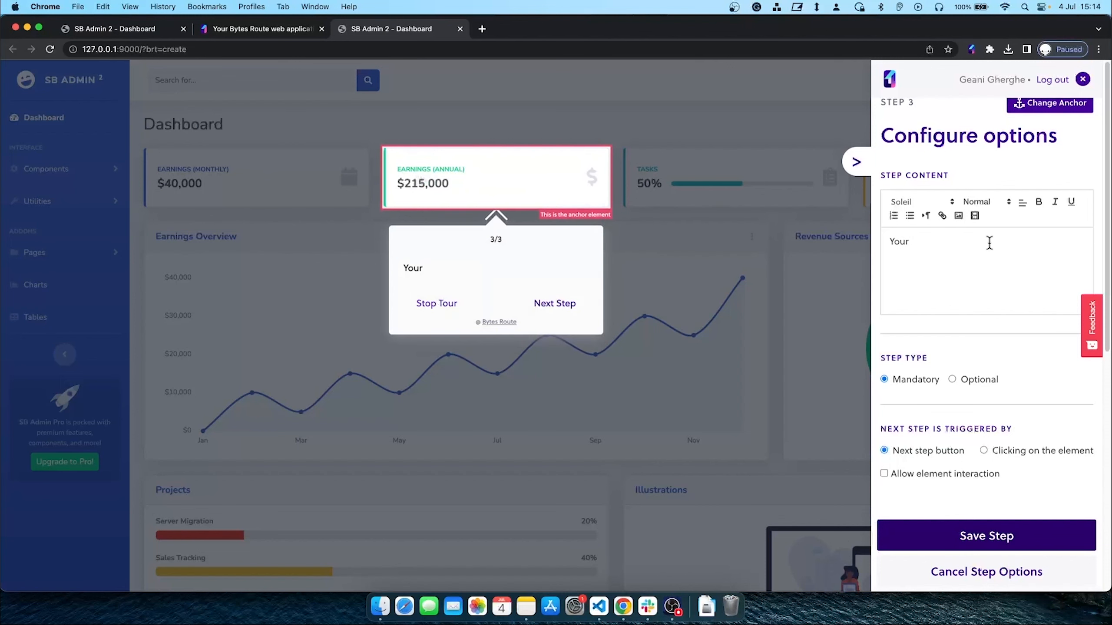
Paste EARNINGS (ANNUAL) after 'Your', centre the whole text, and save step 3
right_click(968, 248)
click(898, 333)
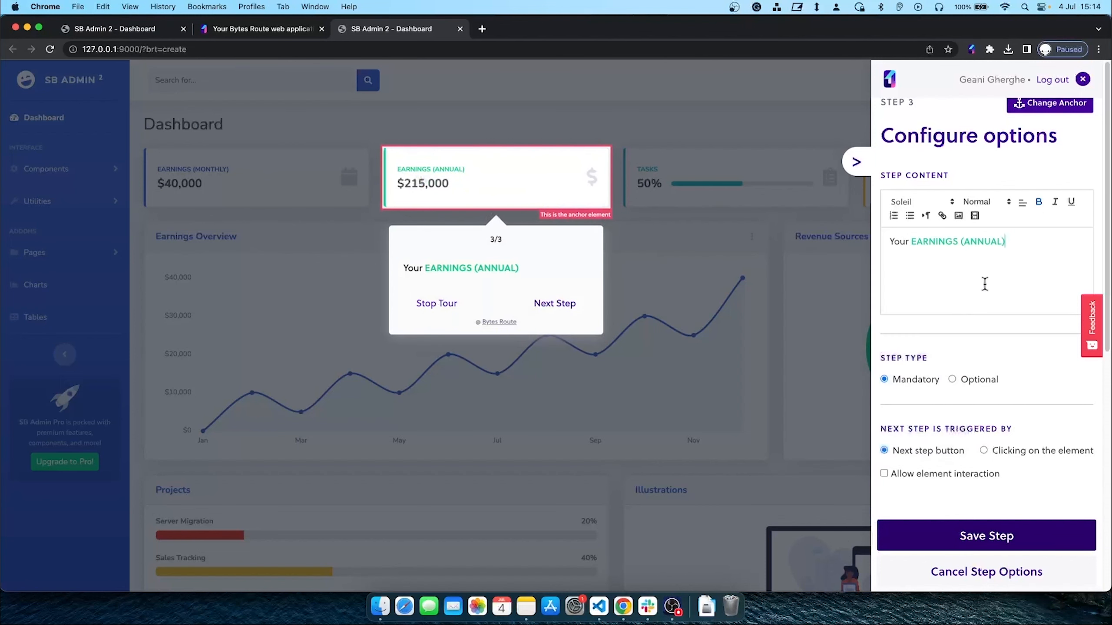
key(super+a)
click(1023, 204)
click(1022, 233)
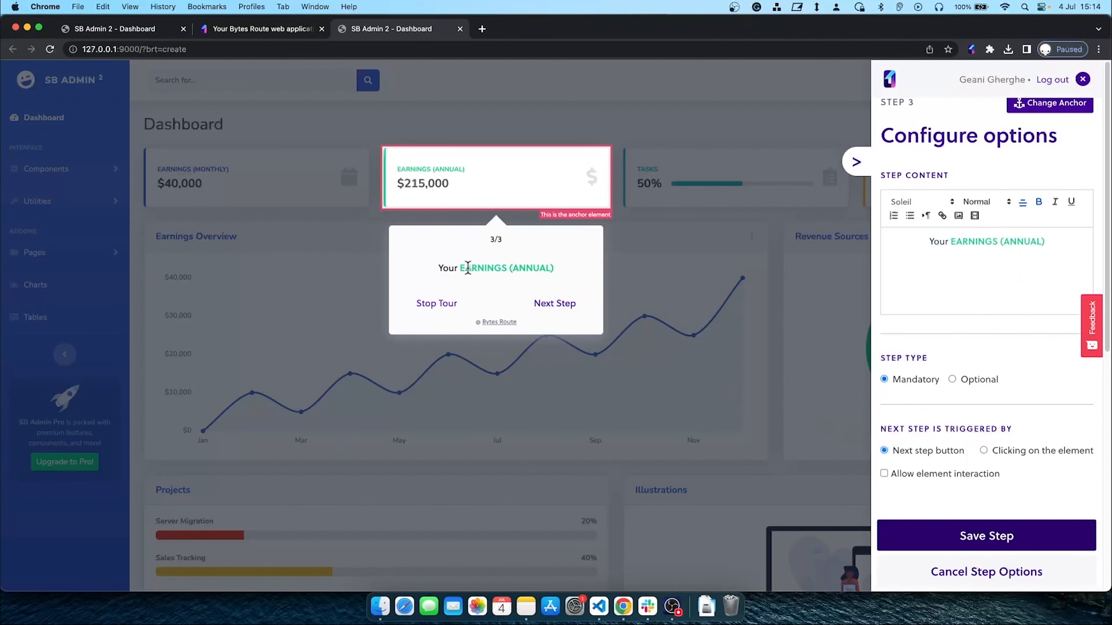
click(986, 542)
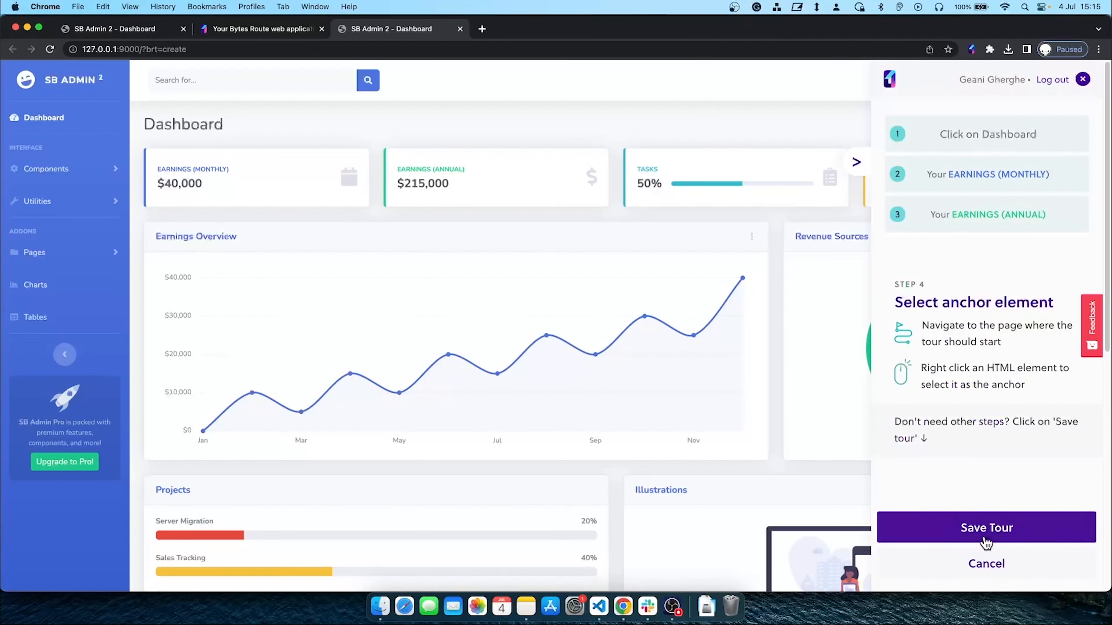
Save the tour as 'Demo Tour', keeping the current team, Bytes Route Theme and English
click(958, 540)
text(Demo )
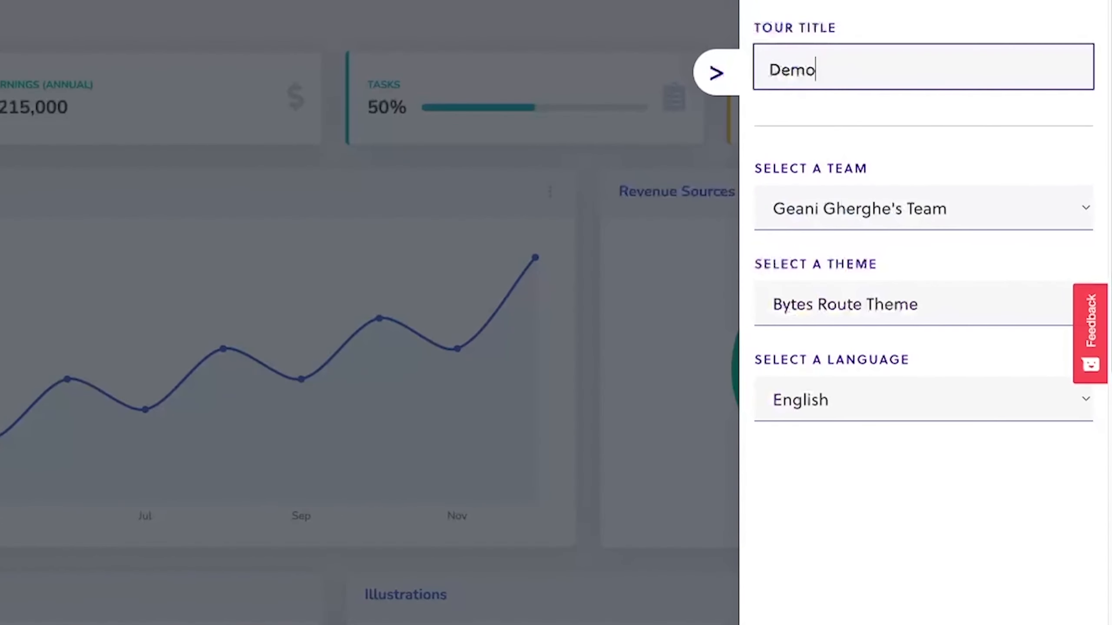
text(Tour)
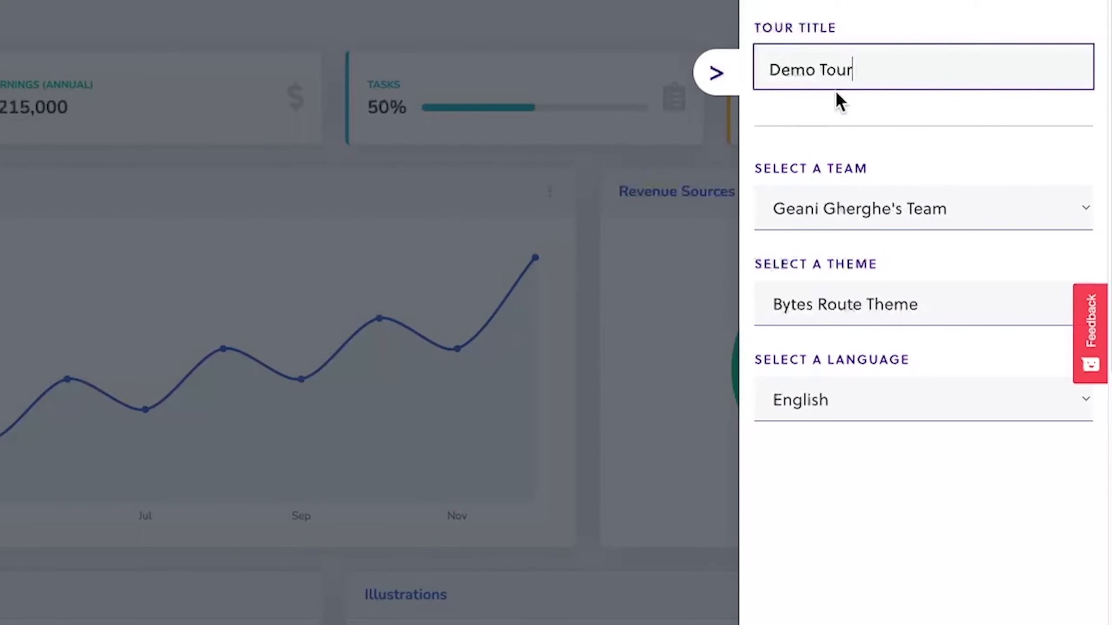
click(866, 209)
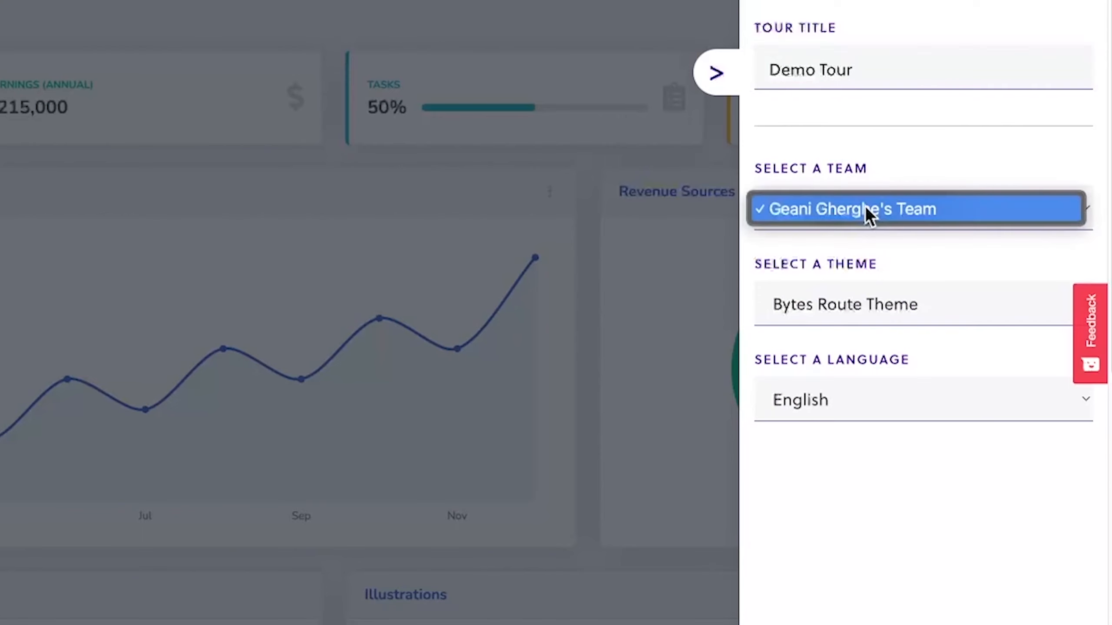
click(861, 209)
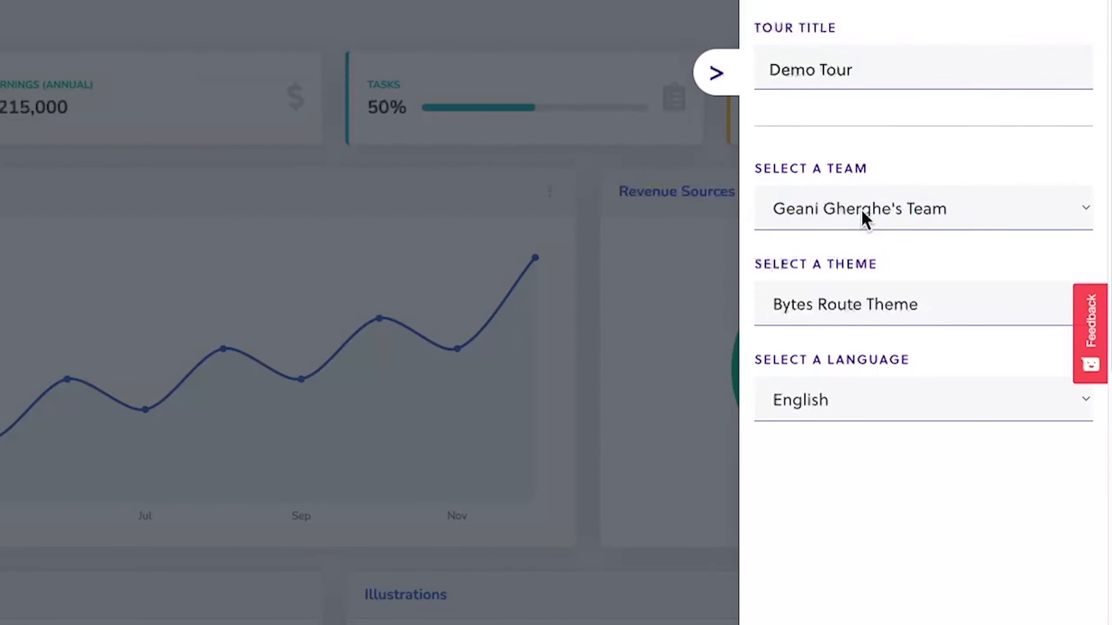
click(845, 303)
click(843, 311)
click(842, 399)
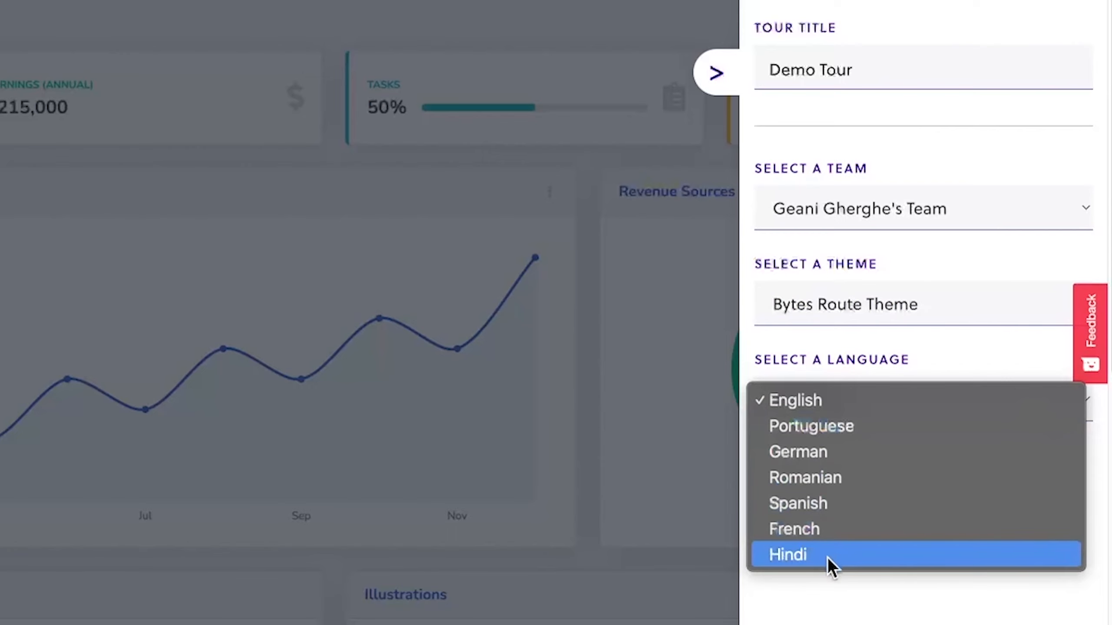
click(824, 401)
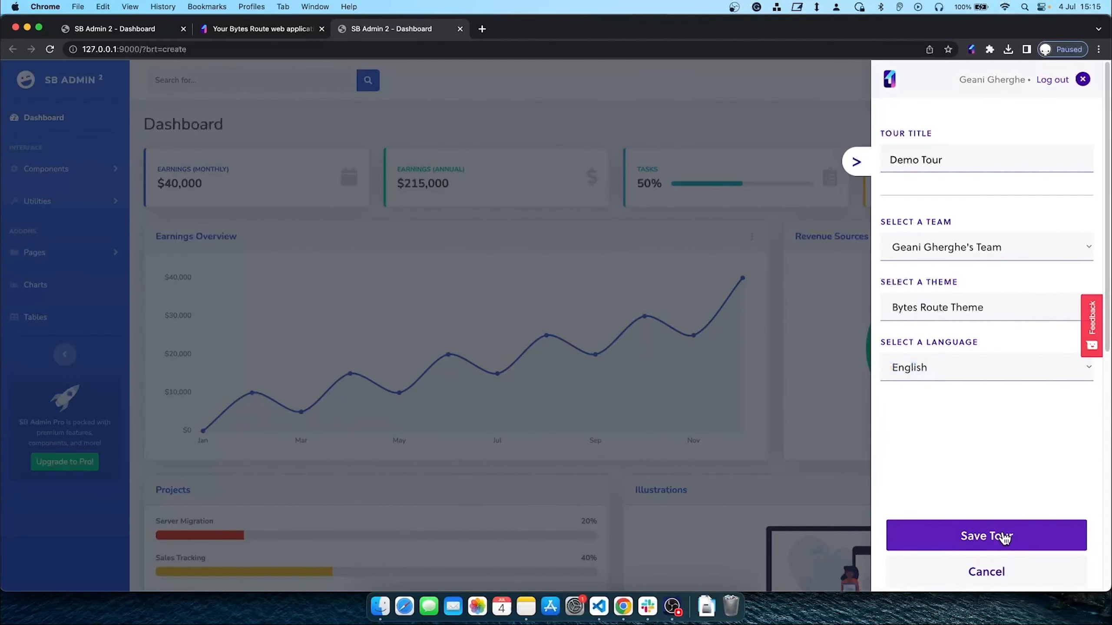
click(1004, 538)
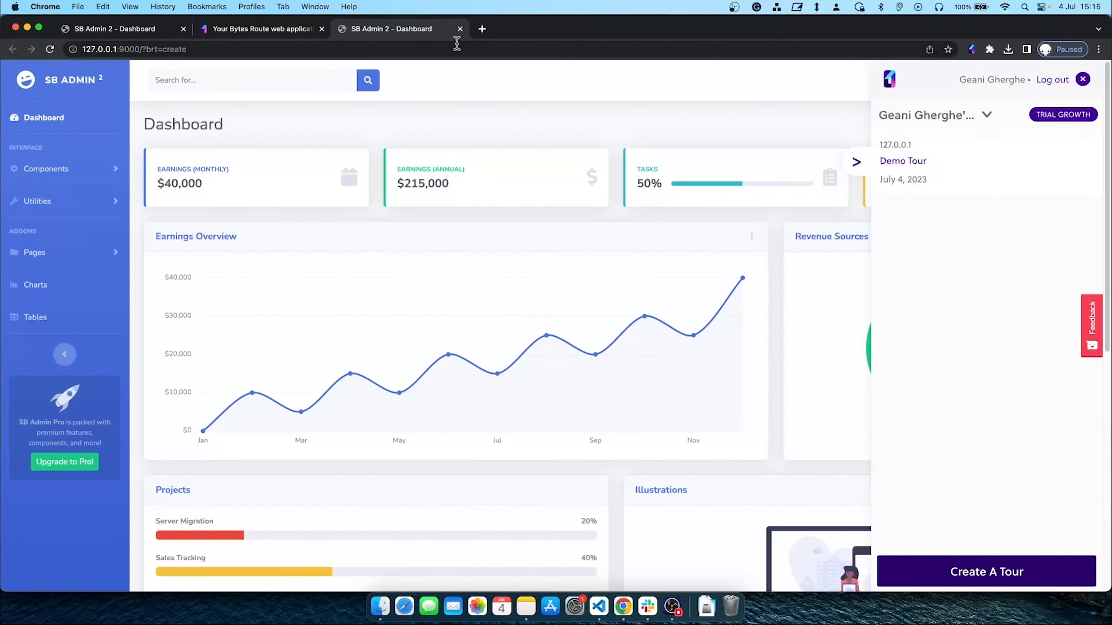
Close the extra SB Admin 2 tab and copy the brt-script installation snippet
click(459, 29)
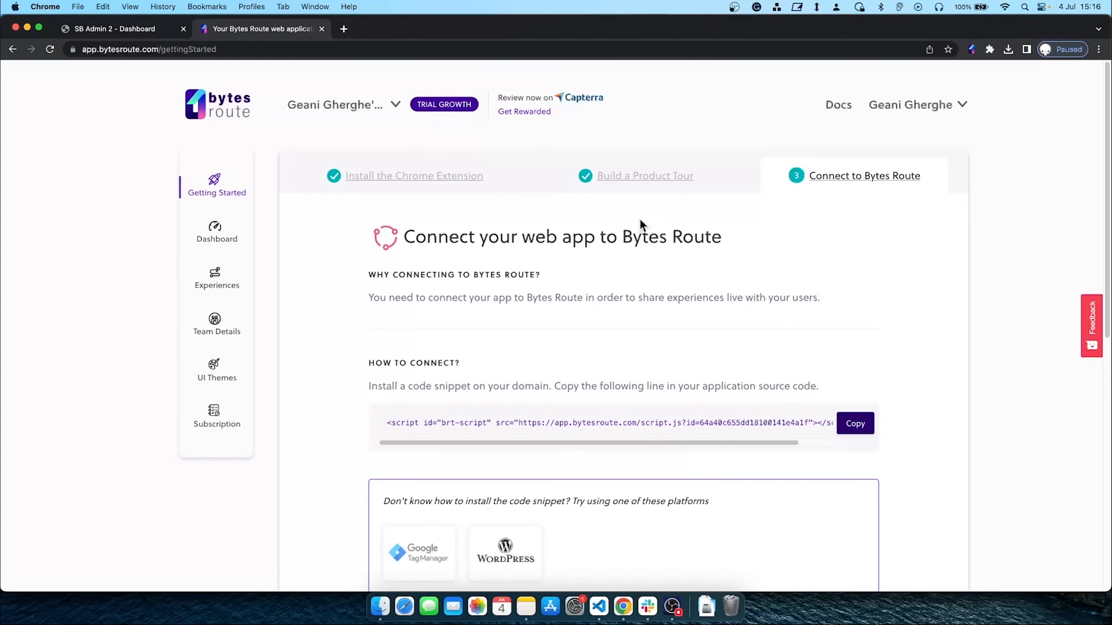
scroll(529, 327, down, 3)
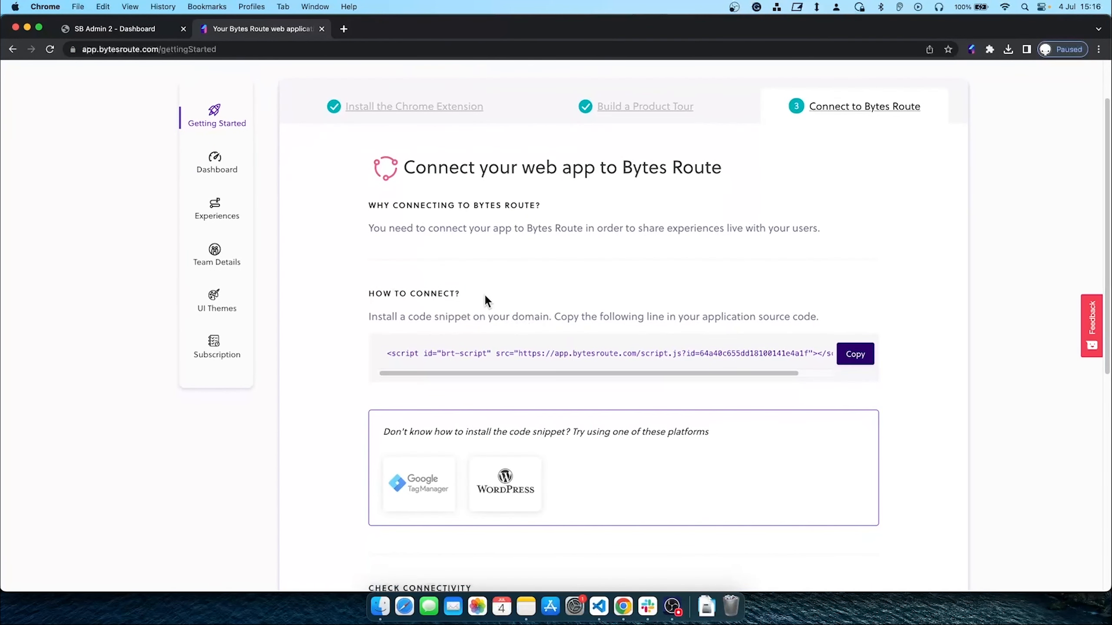
mouse_move(399, 372)
mouse_down()
mouse_move(500, 374)
mouse_move(398, 370)
mouse_up()
click(864, 355)
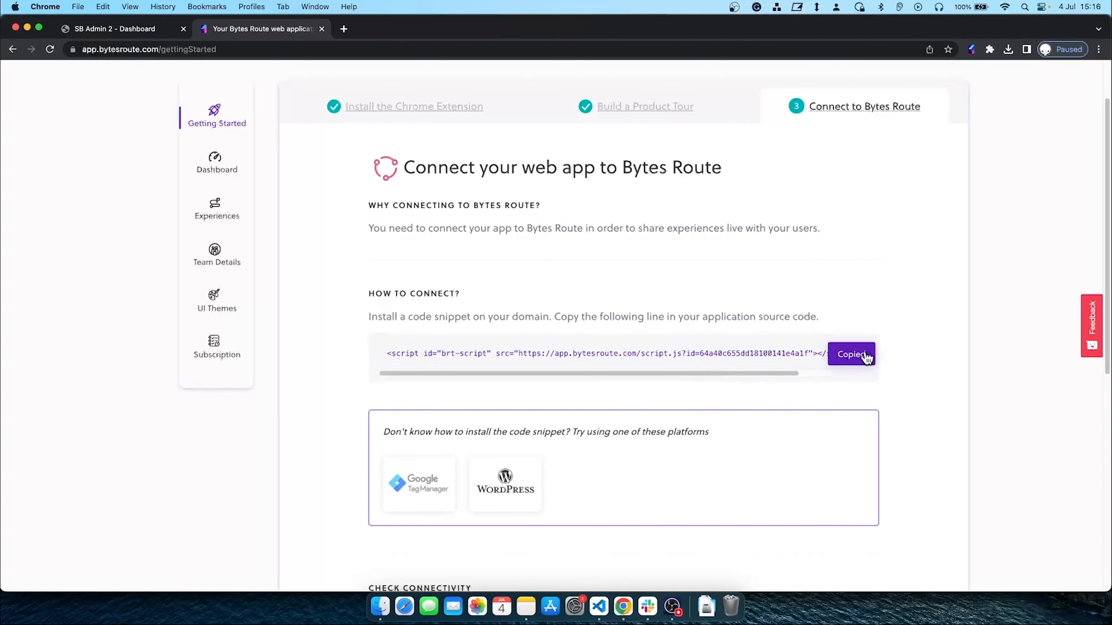
key(ctrl+Up)
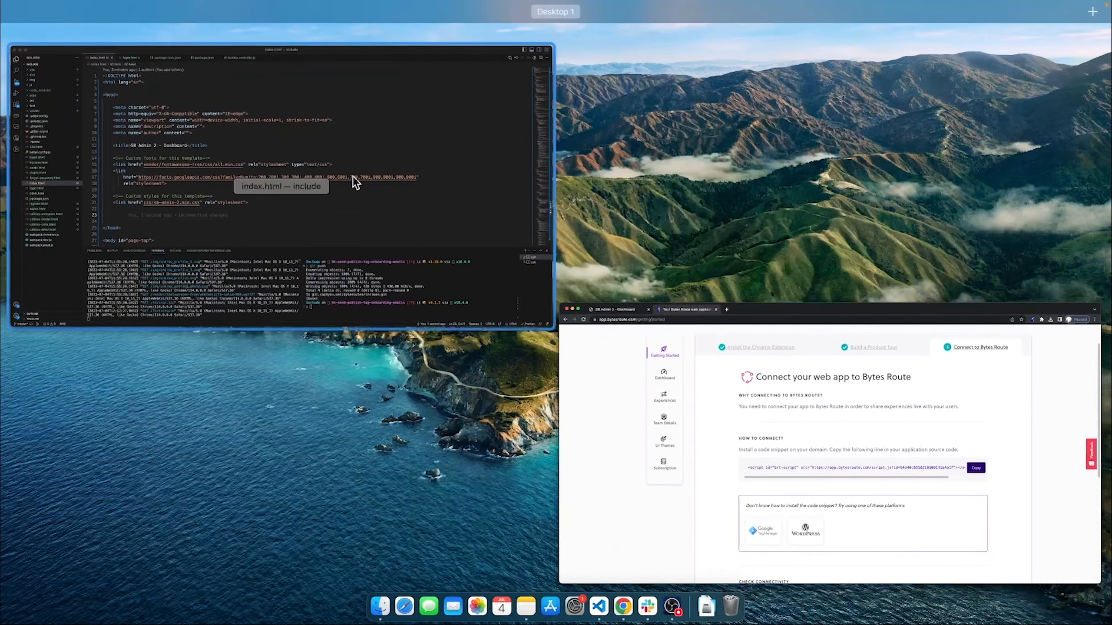
Paste the Bytes Route script tag into line 23 of index.html, then switch back to Chrome
click(330, 175)
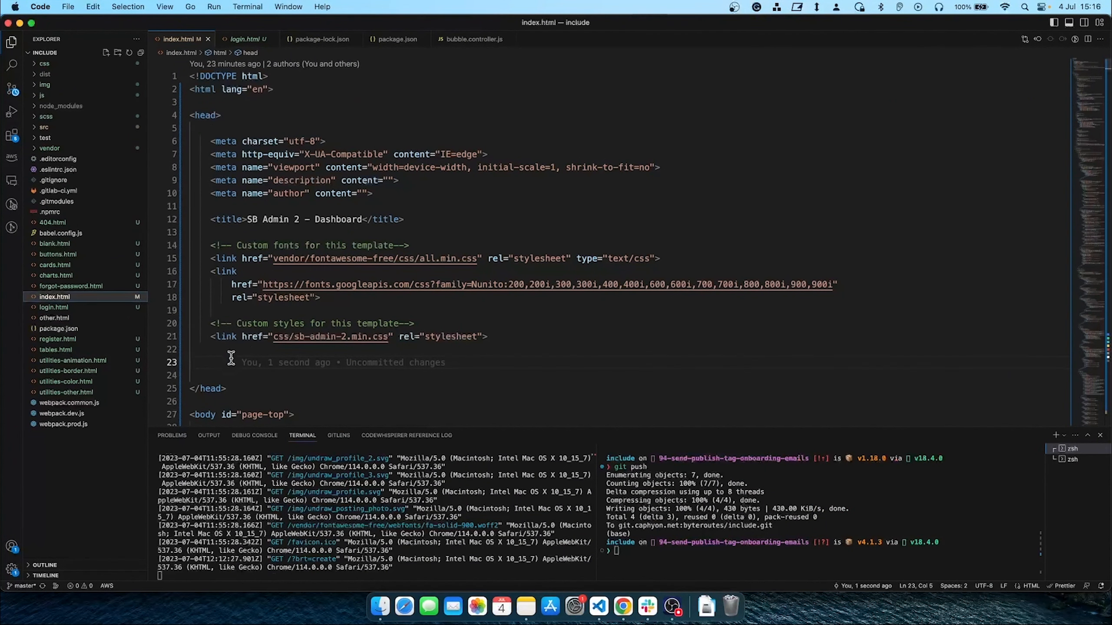
key(super+v)
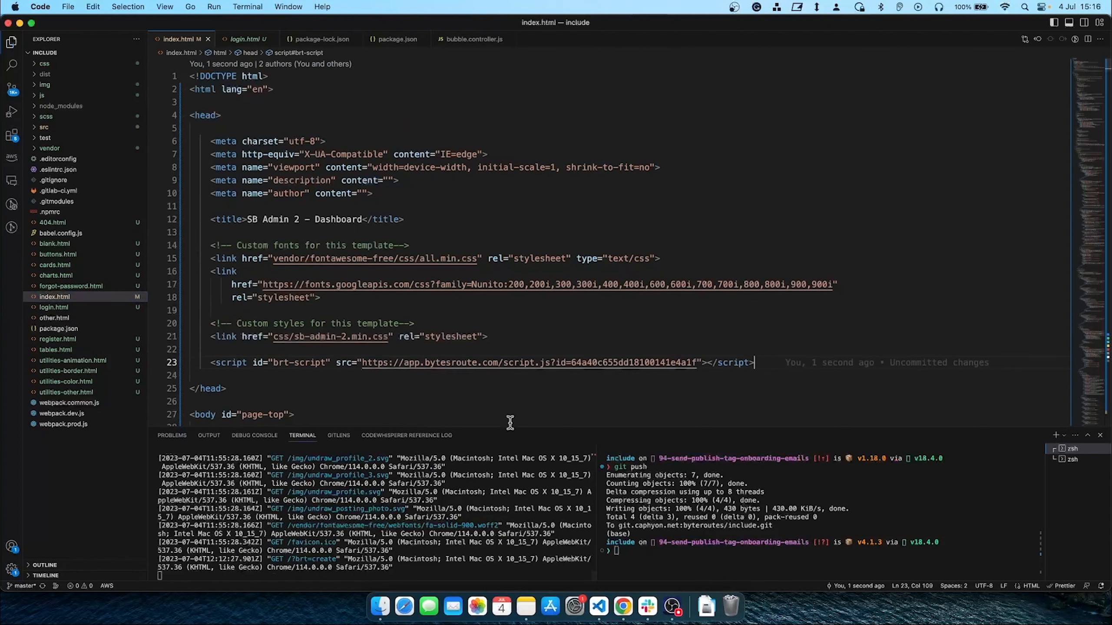
key(super+Tab)
key(Tab)
key(super+shift+Tab)
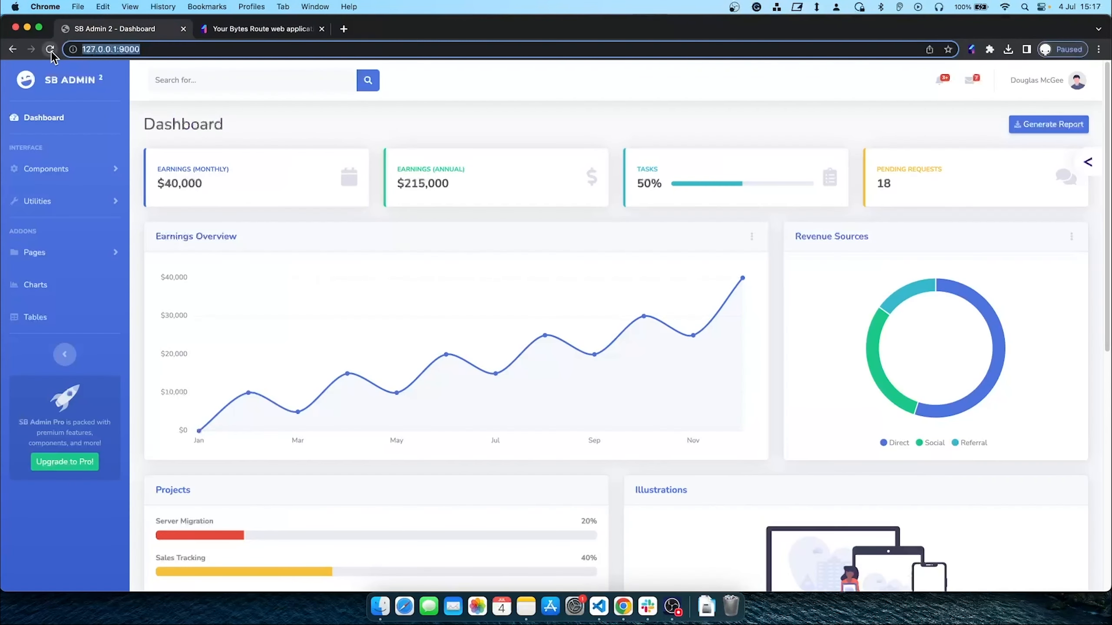
Reload the dashboard and run Check connectivity on Bytes Route's Getting Started page
click(50, 50)
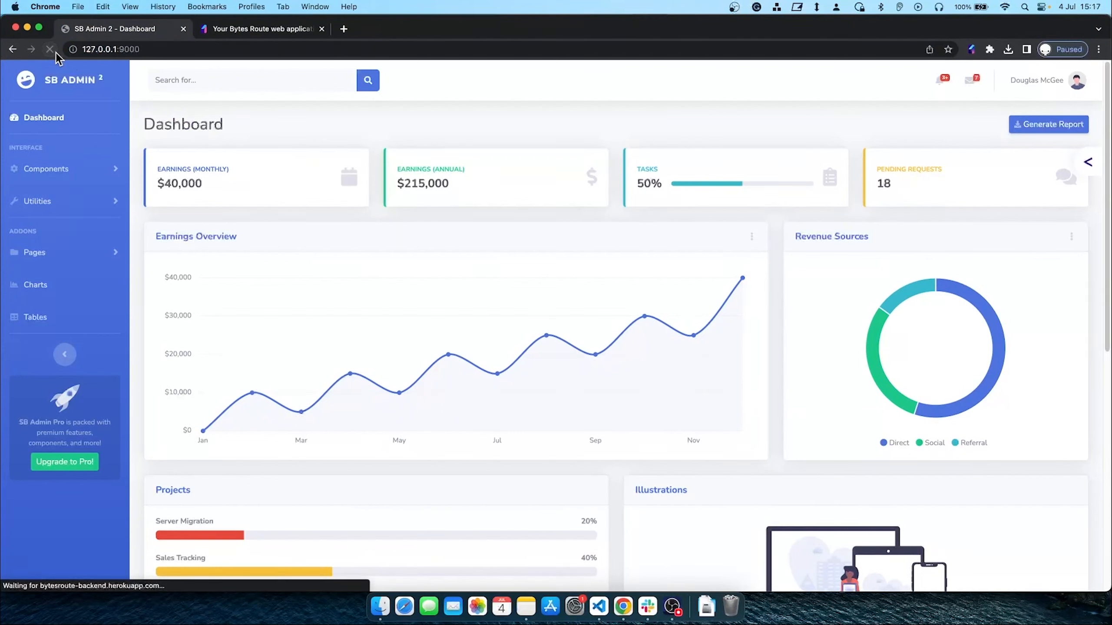
click(228, 29)
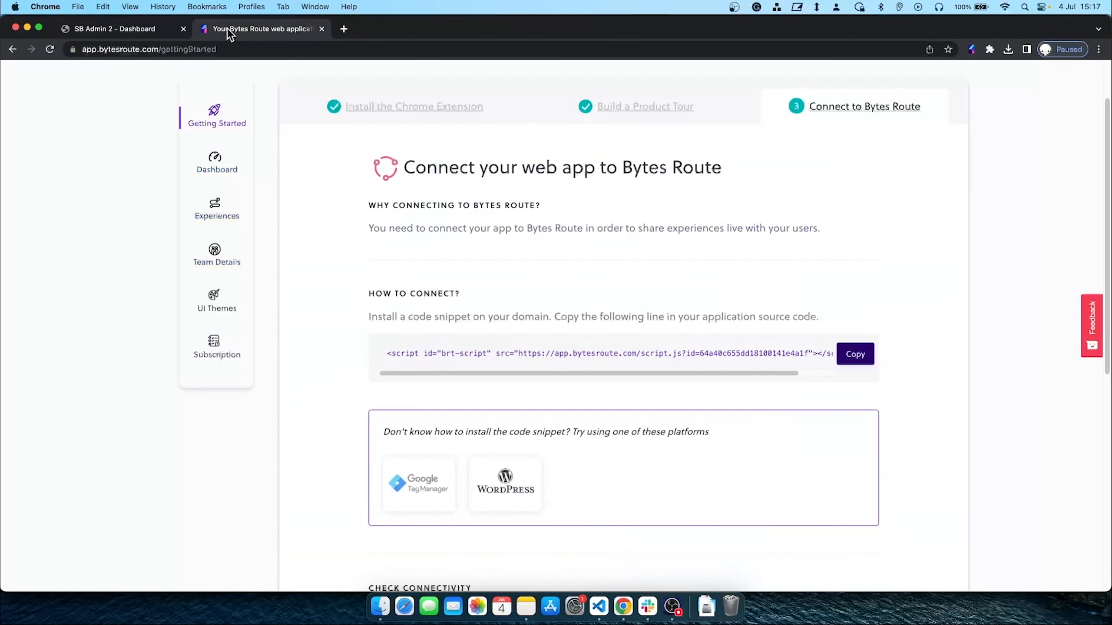
scroll(574, 321, down, 3)
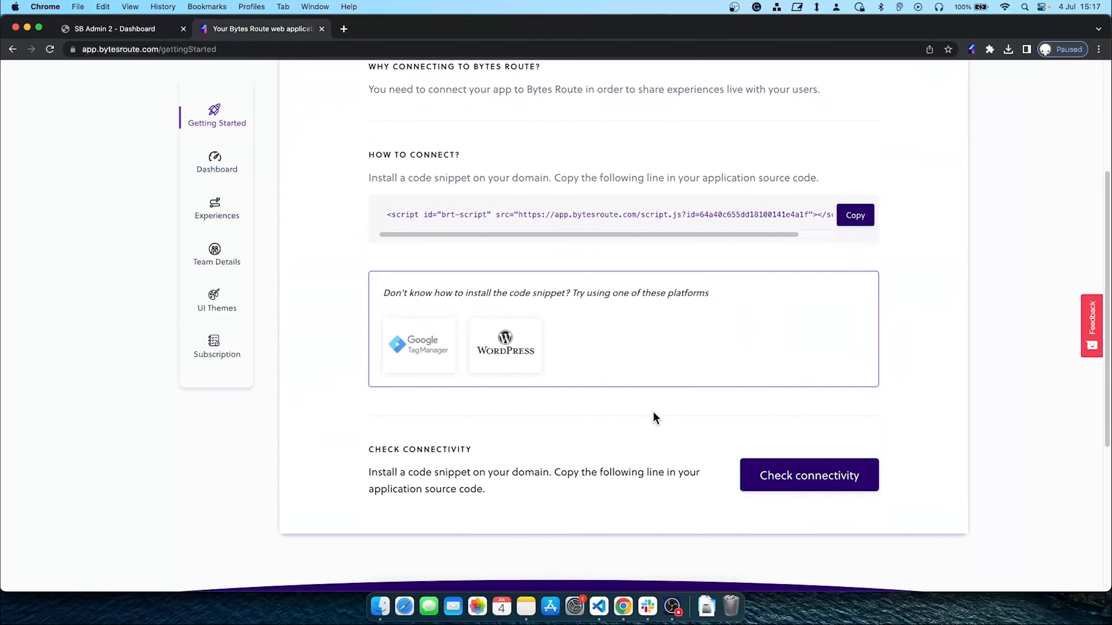
click(815, 481)
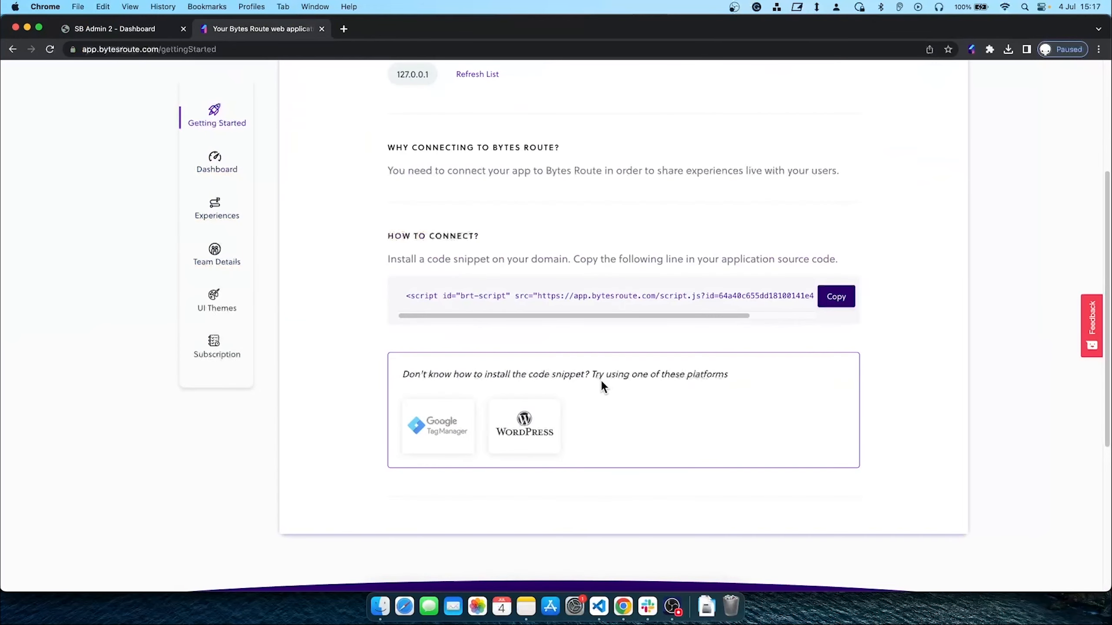
scroll(587, 373, up, 3)
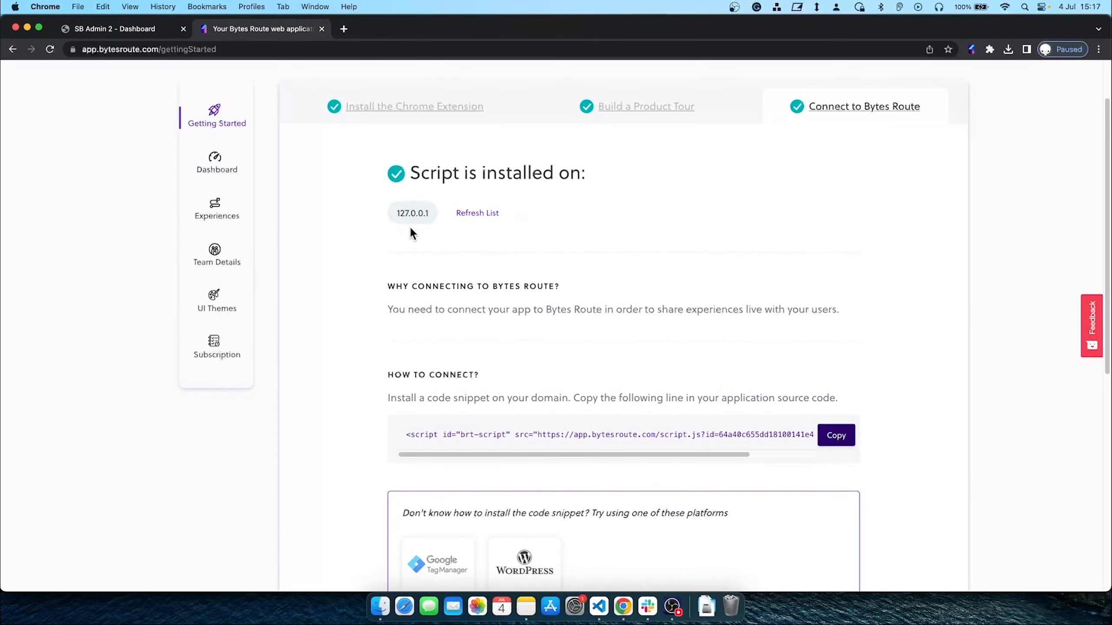
Confirm the script on 127.0.0.1 is detected and open the Product Tours list
click(140, 27)
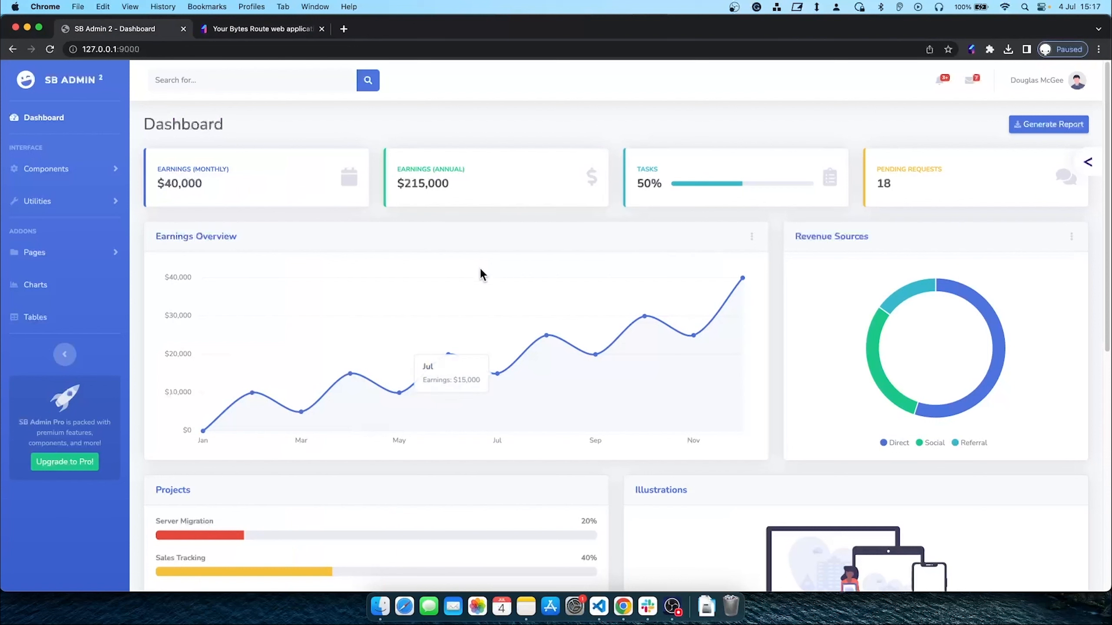
click(264, 26)
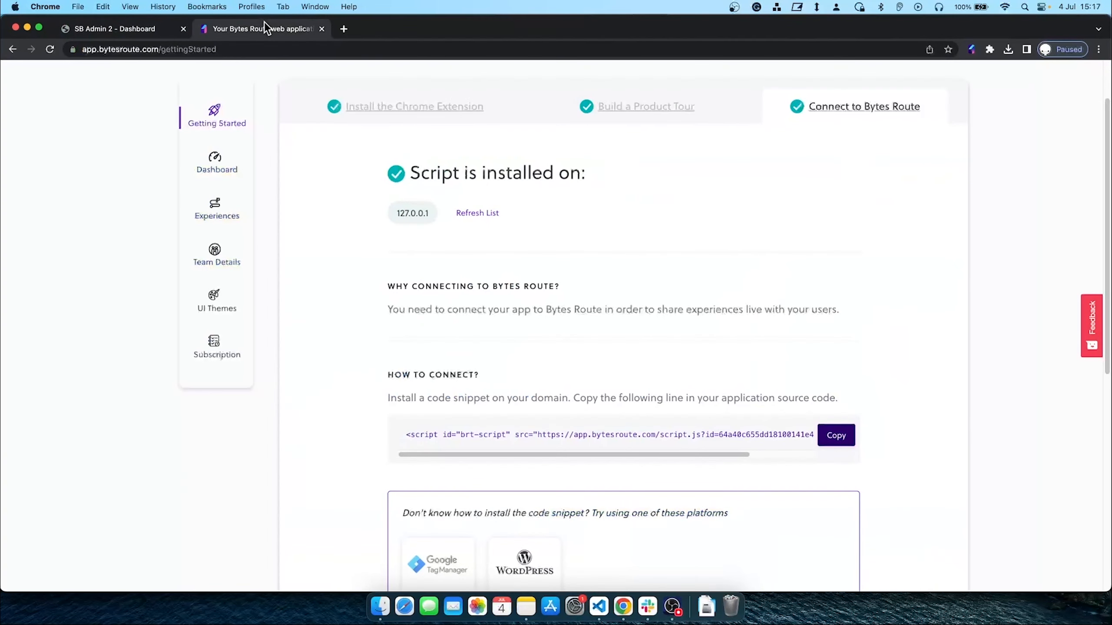
click(217, 210)
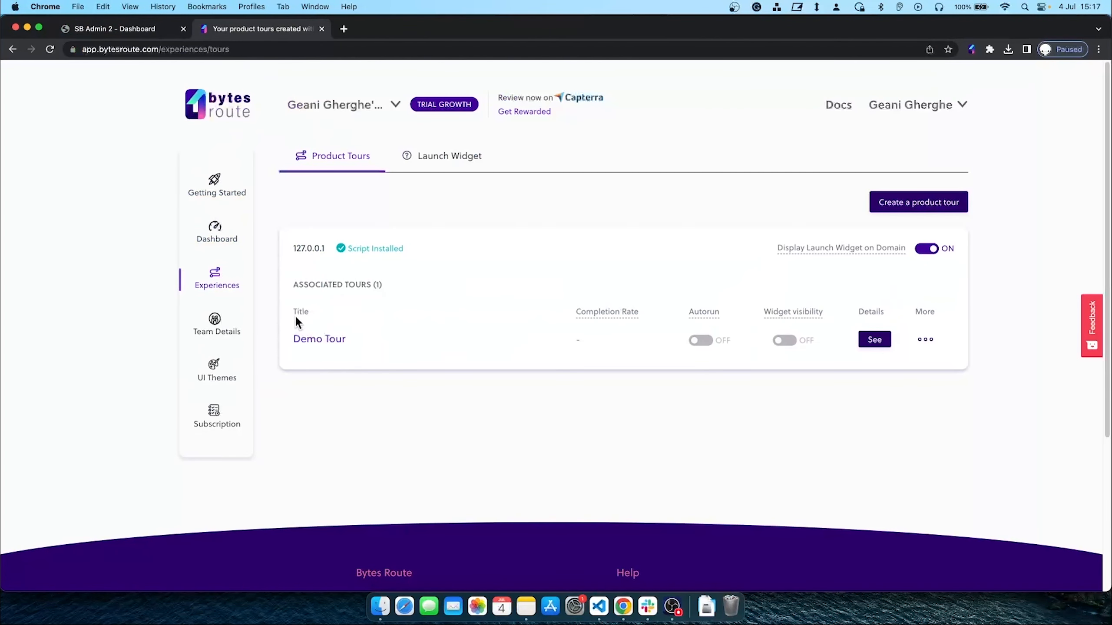
Turn on Demo Tour's Launcher widget visibility in its Options and confirm with Show
click(338, 348)
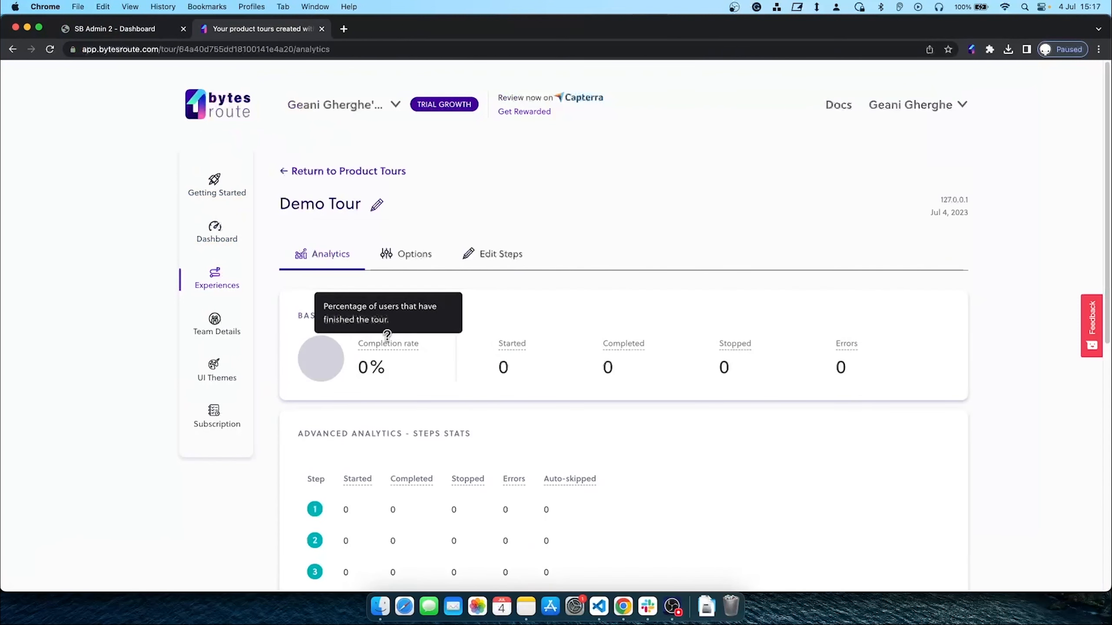
click(416, 262)
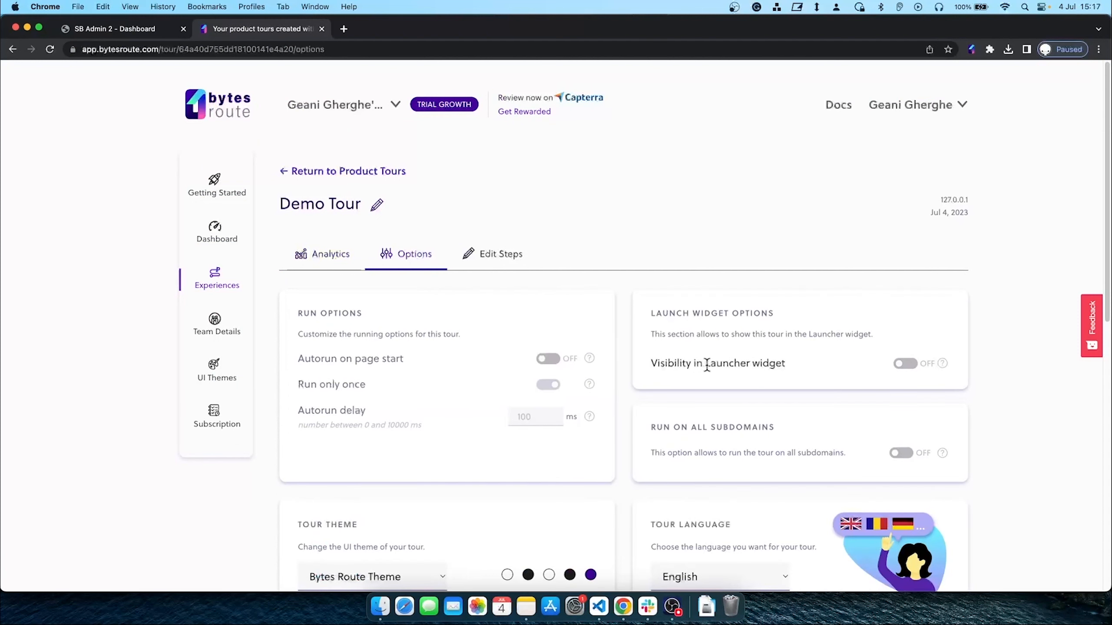
click(903, 364)
click(585, 372)
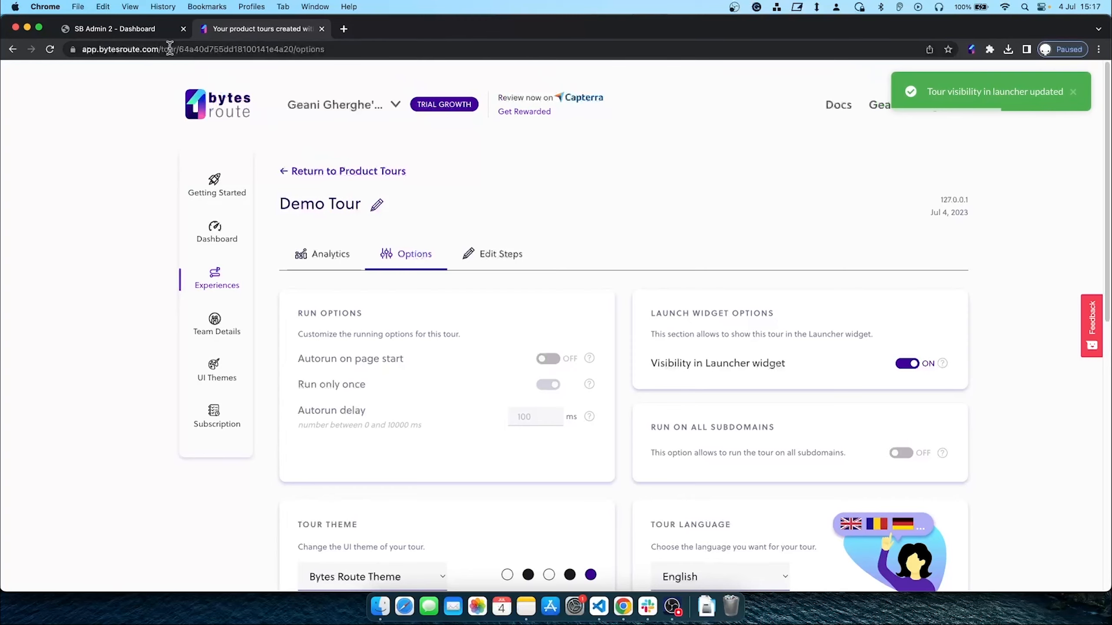
click(131, 30)
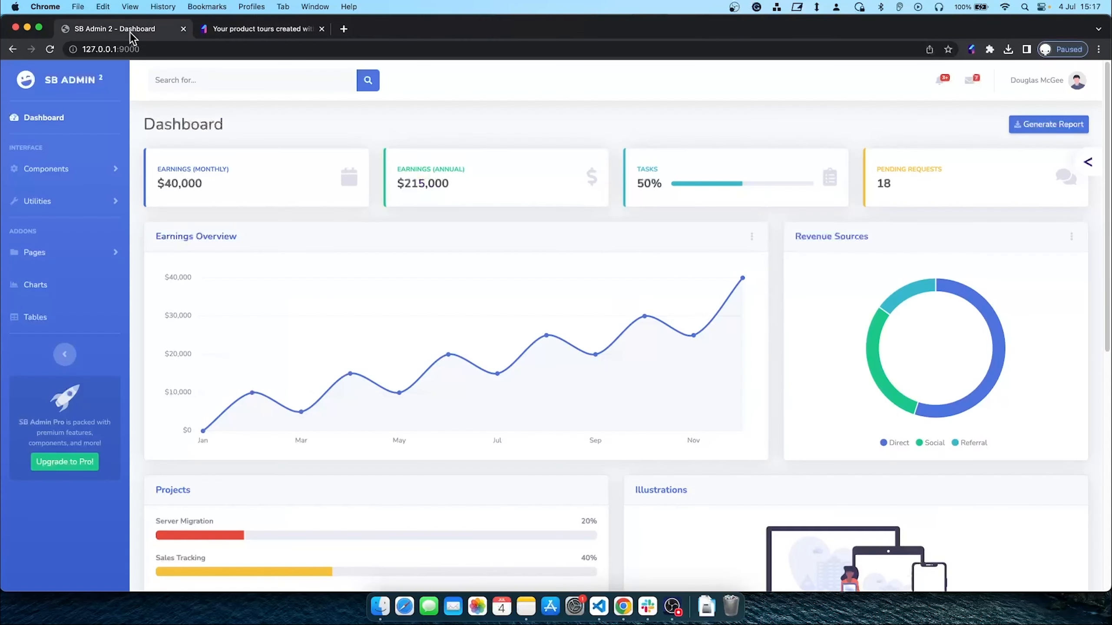
Reload the dashboard, launch Demo Tour from the ? widget, and follow steps 1–3 to All Done
click(50, 47)
click(1074, 568)
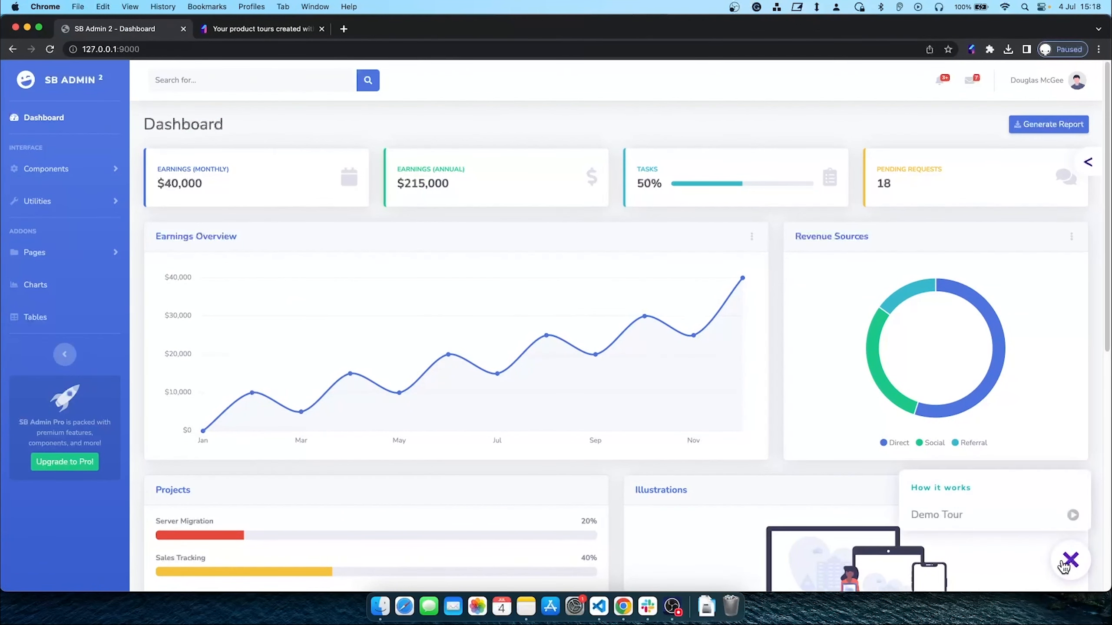
click(952, 528)
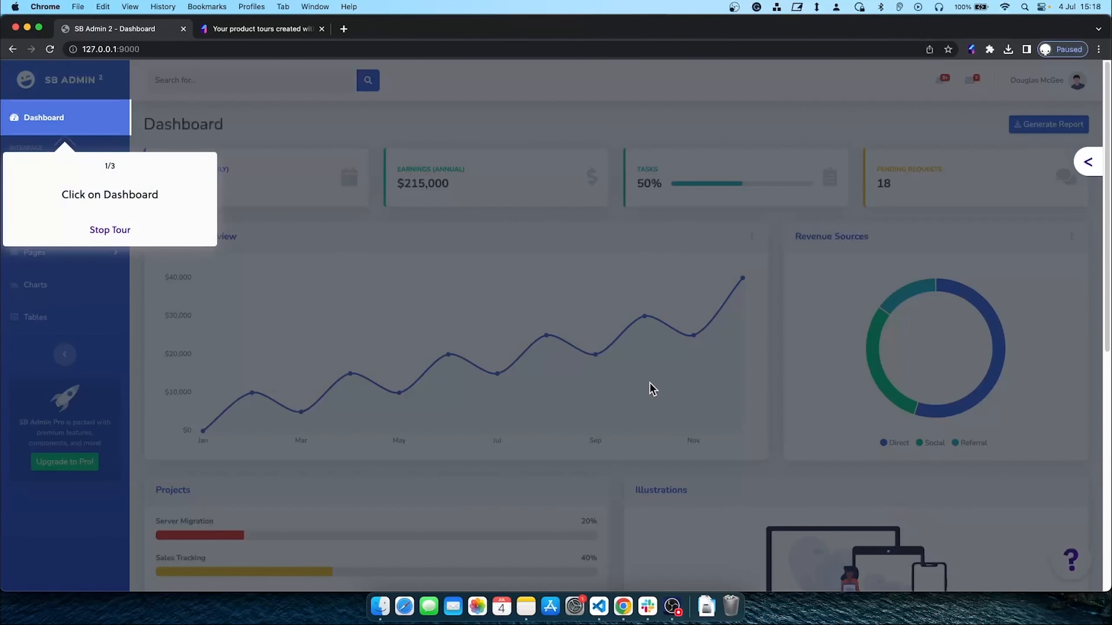
click(62, 124)
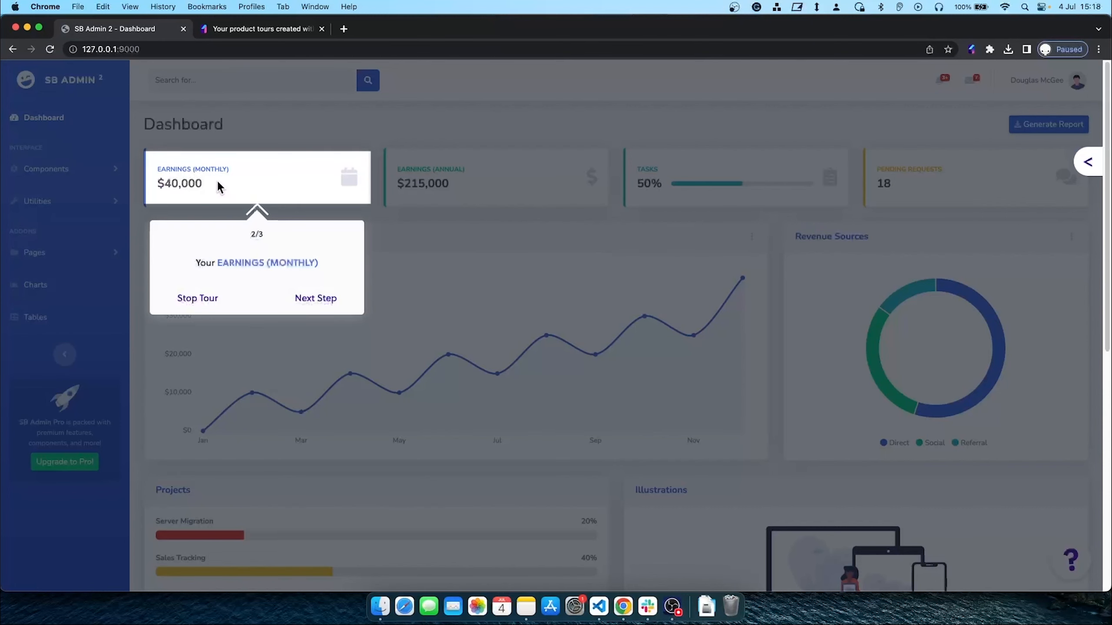
click(316, 305)
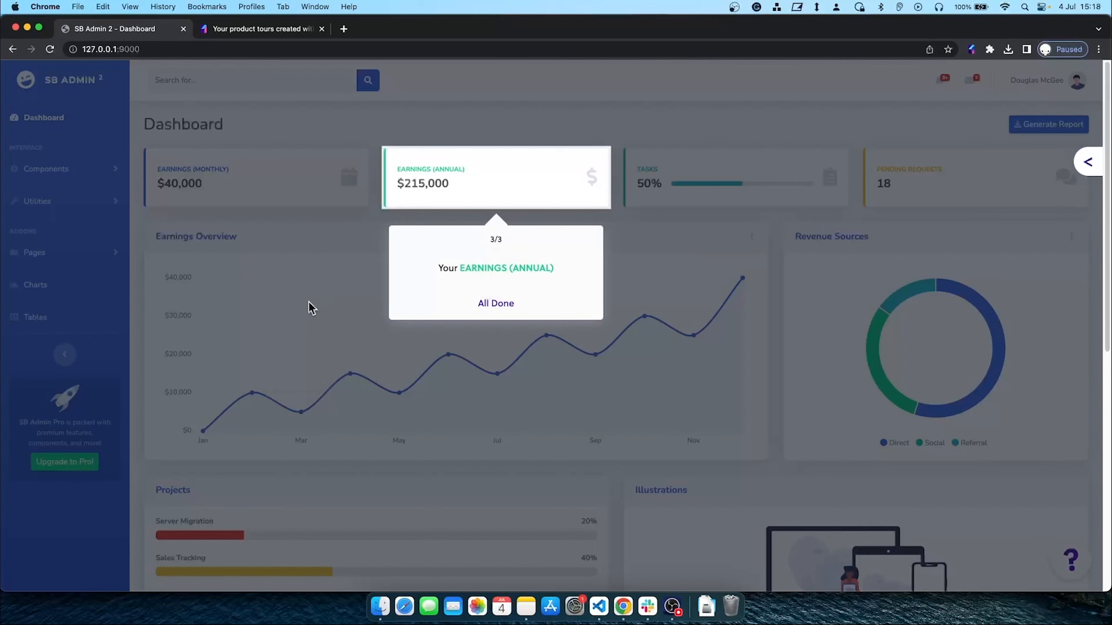
click(491, 311)
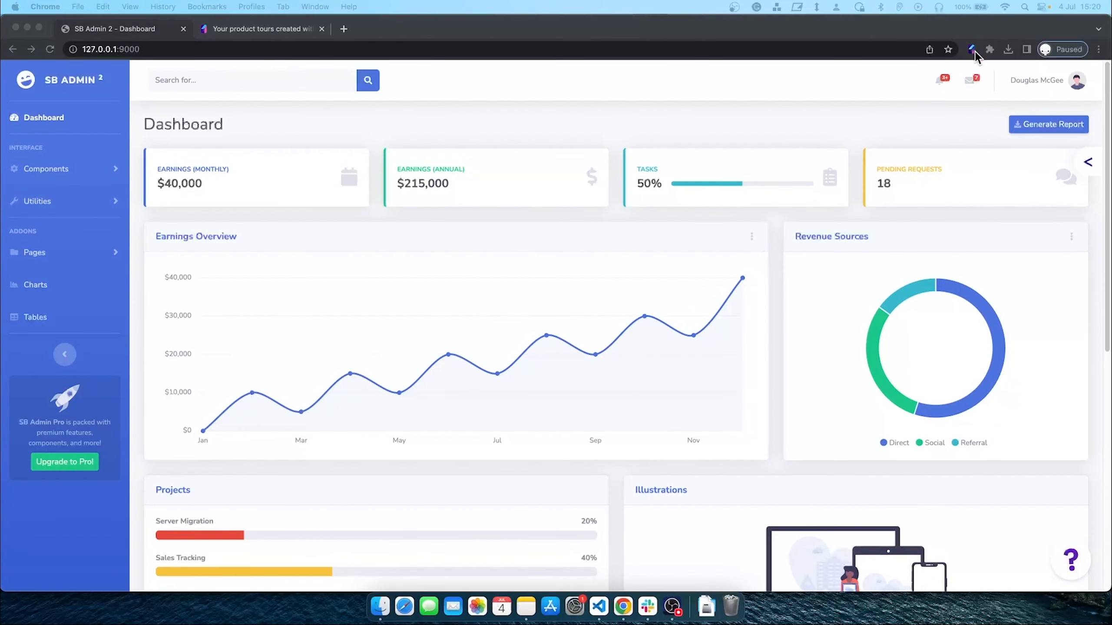
Open Demo Tour for editing via Edit in the Bytes Route extension panel
click(972, 51)
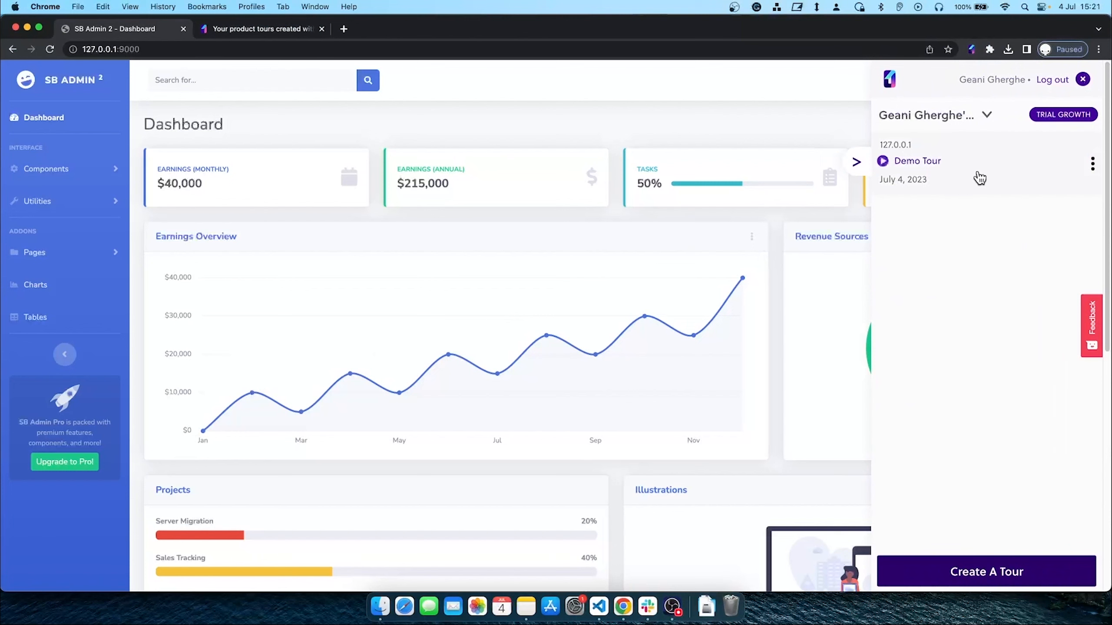
click(1092, 170)
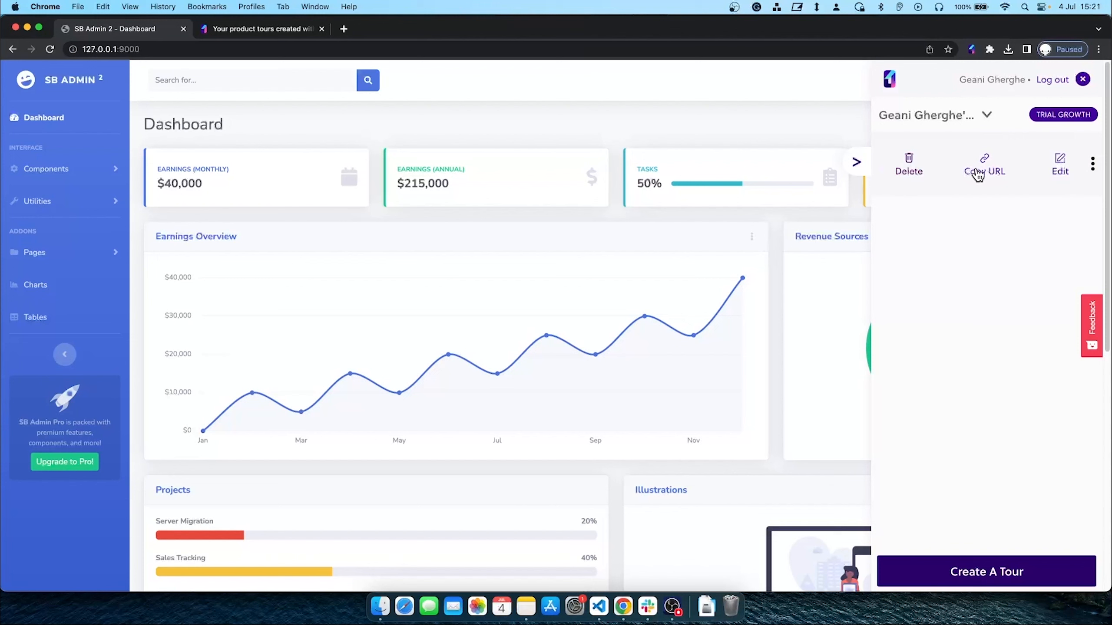
click(1060, 166)
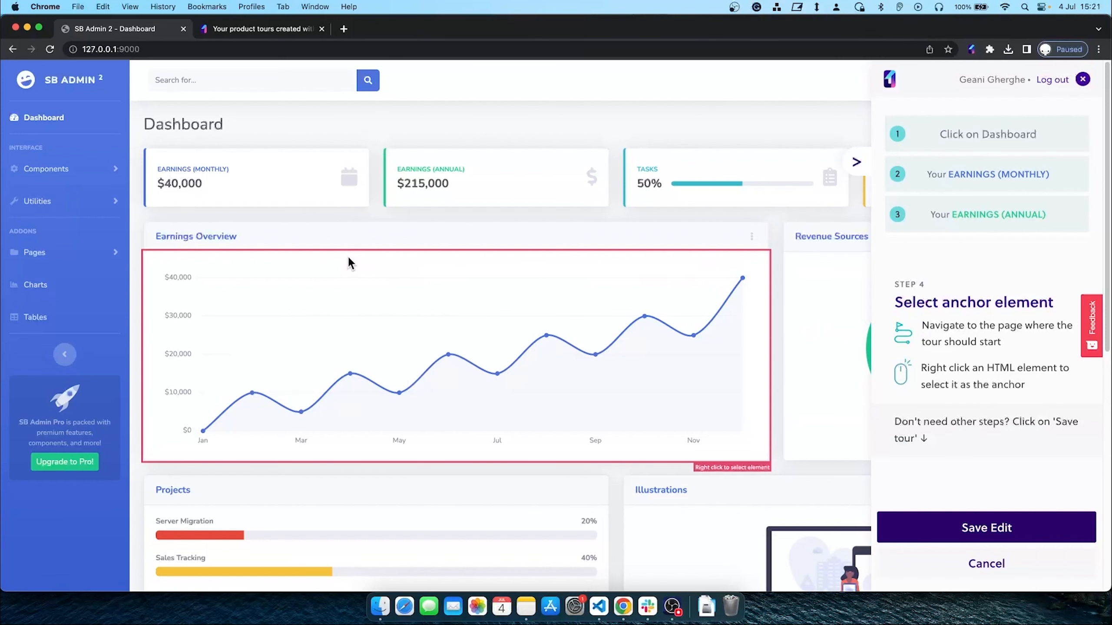
Anchor step 4 on the Earnings Overview card, begin its text with 'See' and copy the heading
right_click(143, 254)
click(953, 254)
text(See)
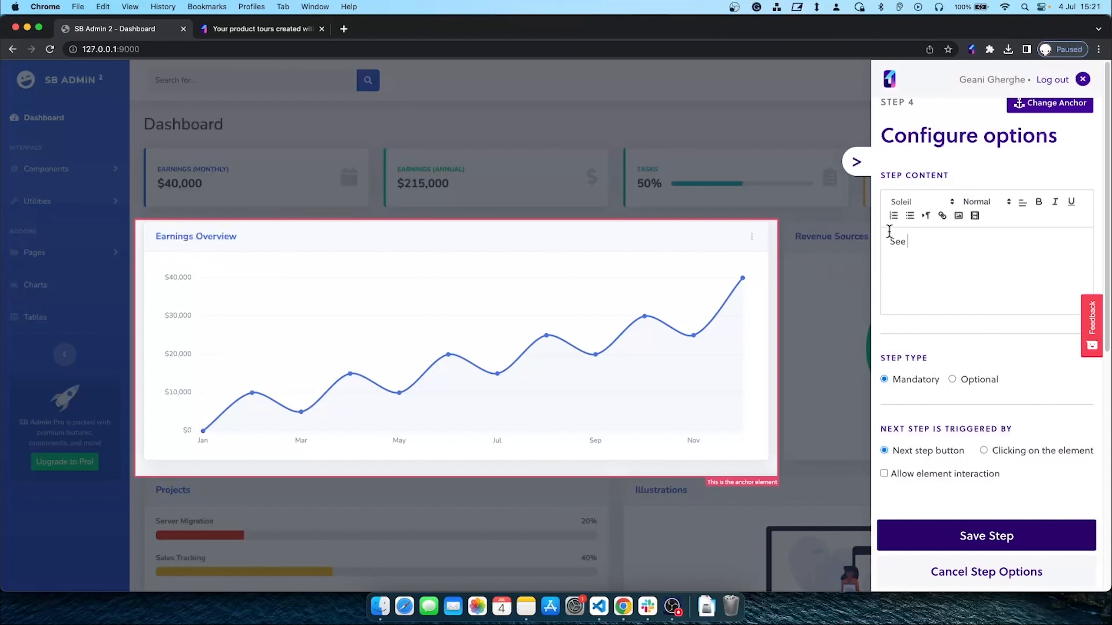
drag(238, 235, 155, 238)
right_click(170, 240)
click(184, 261)
Complete the text as 'See Earnings Overview', center-align it, and save step 4
click(935, 293)
right_click(809, 266)
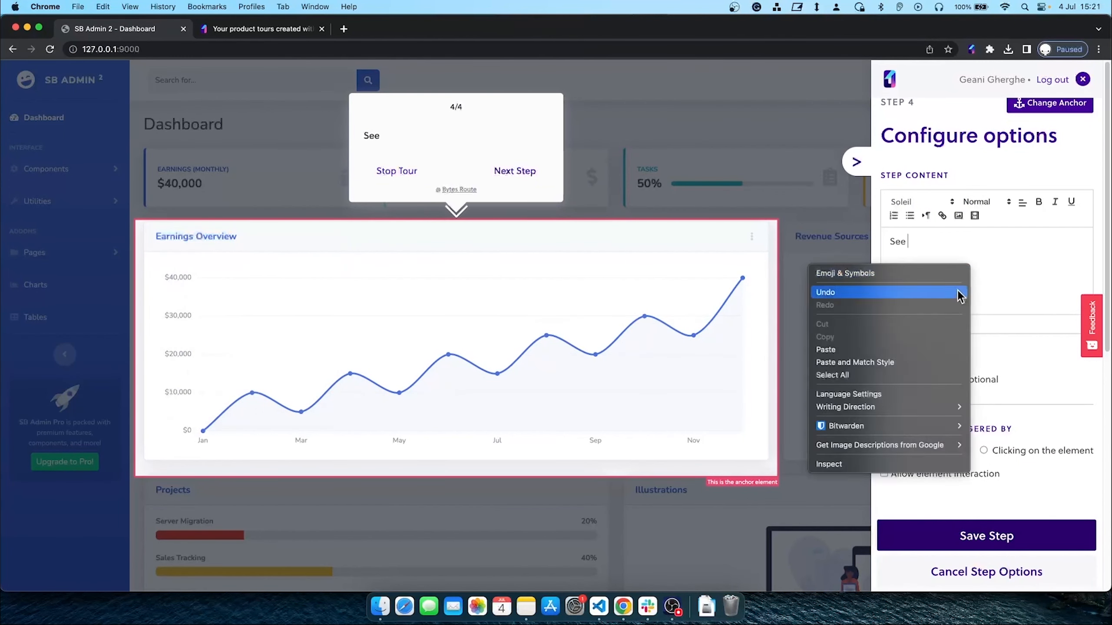
click(867, 350)
drag(1008, 245, 884, 247)
click(1022, 202)
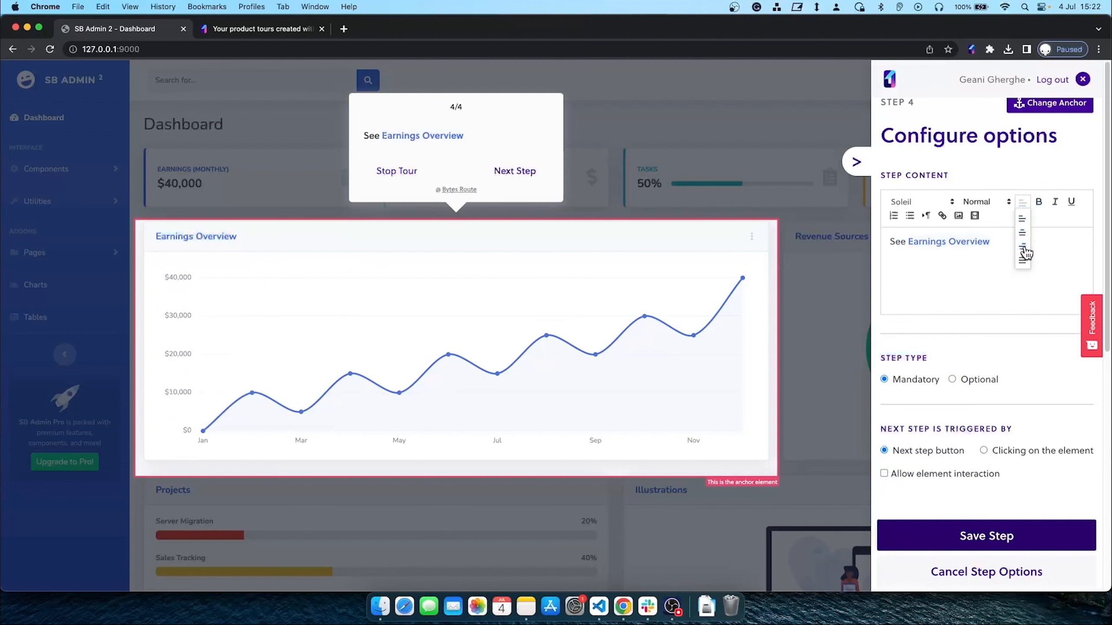
click(1022, 232)
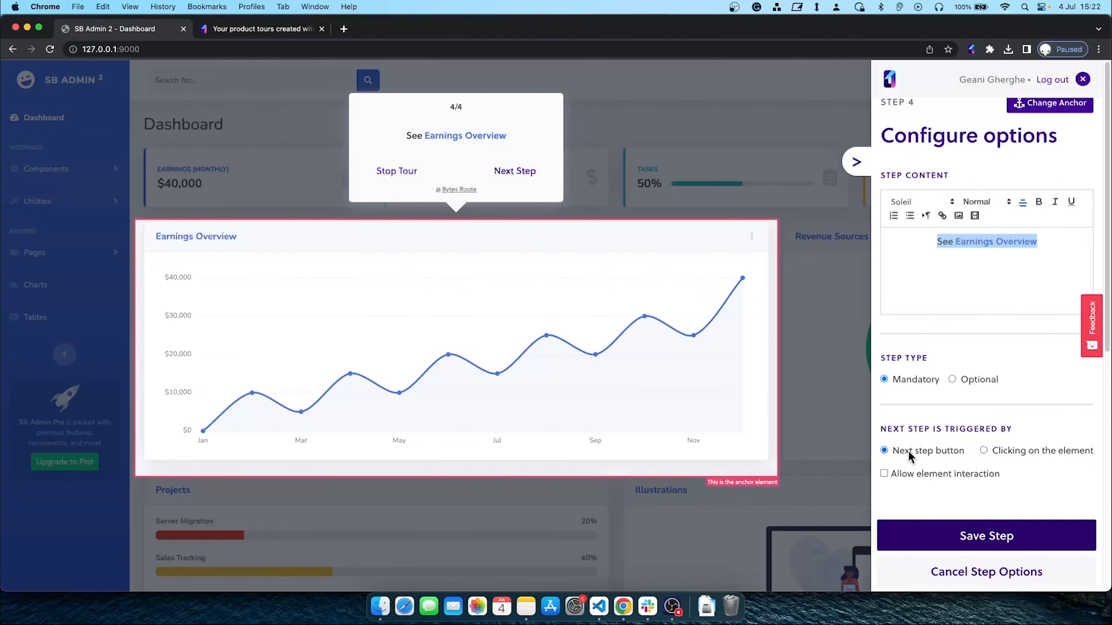
click(981, 541)
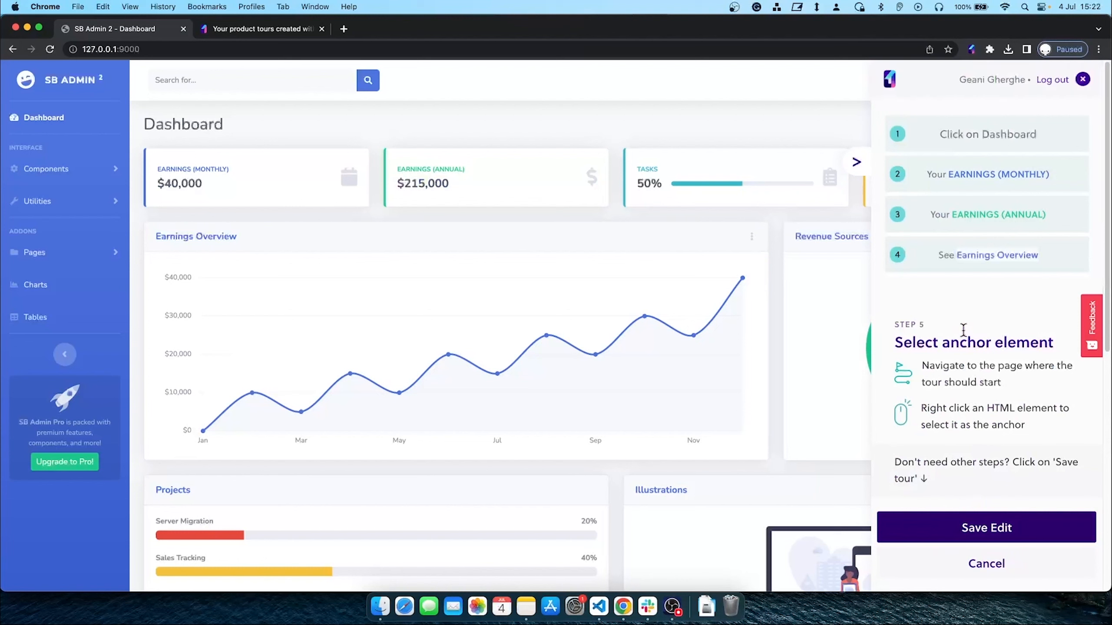
Save the edit and the four-step Demo Tour, then collapse the tour sidebar
mouse_move(946, 250)
click(976, 536)
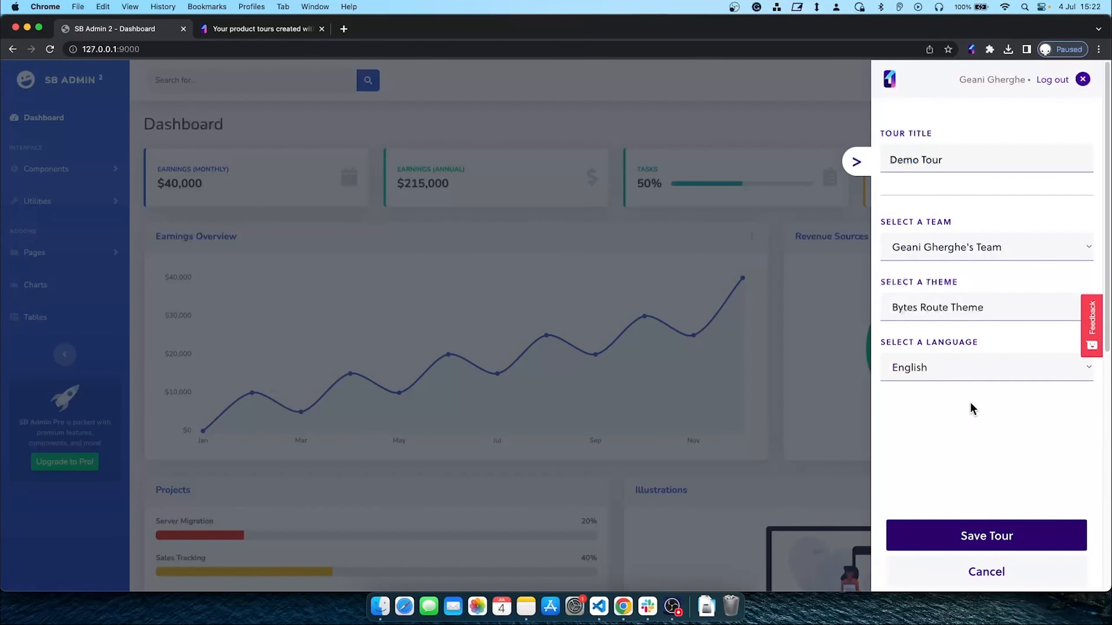
click(990, 540)
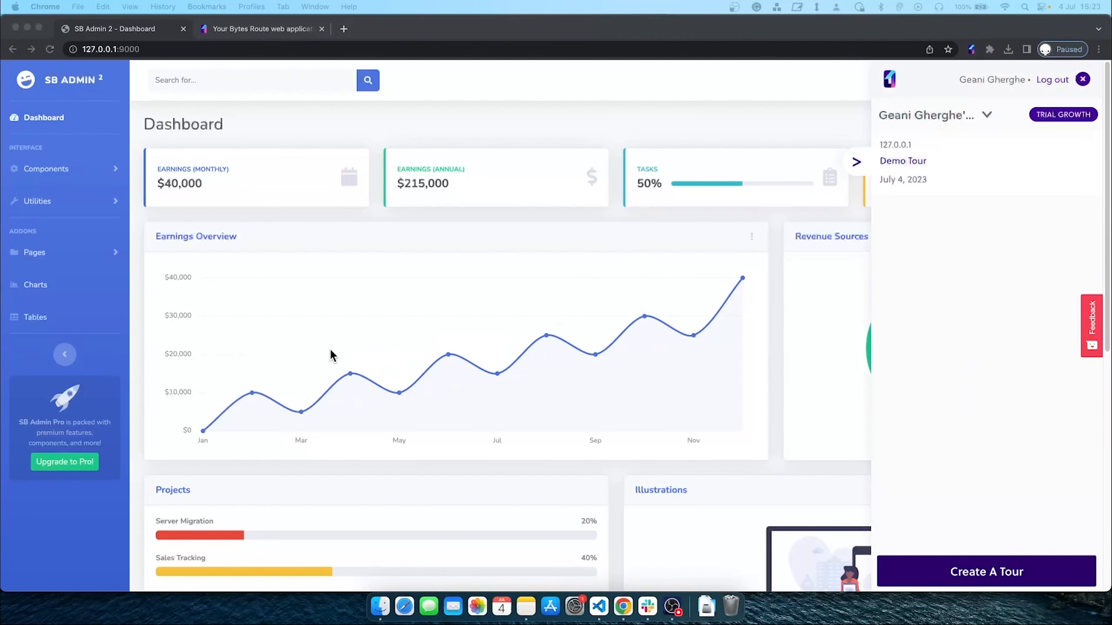
click(331, 350)
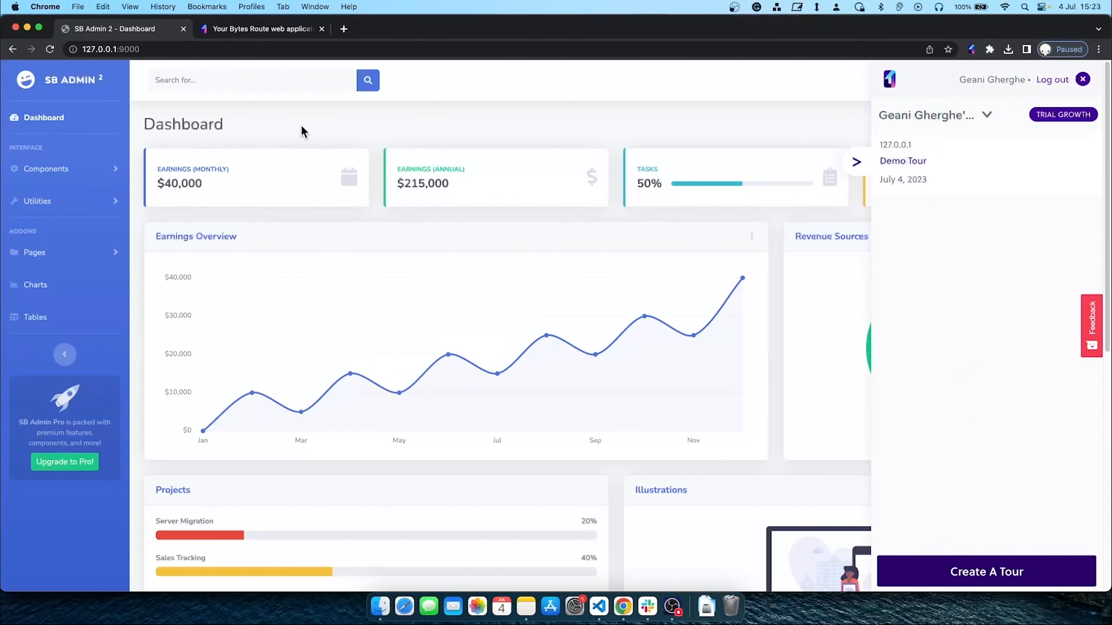
click(853, 164)
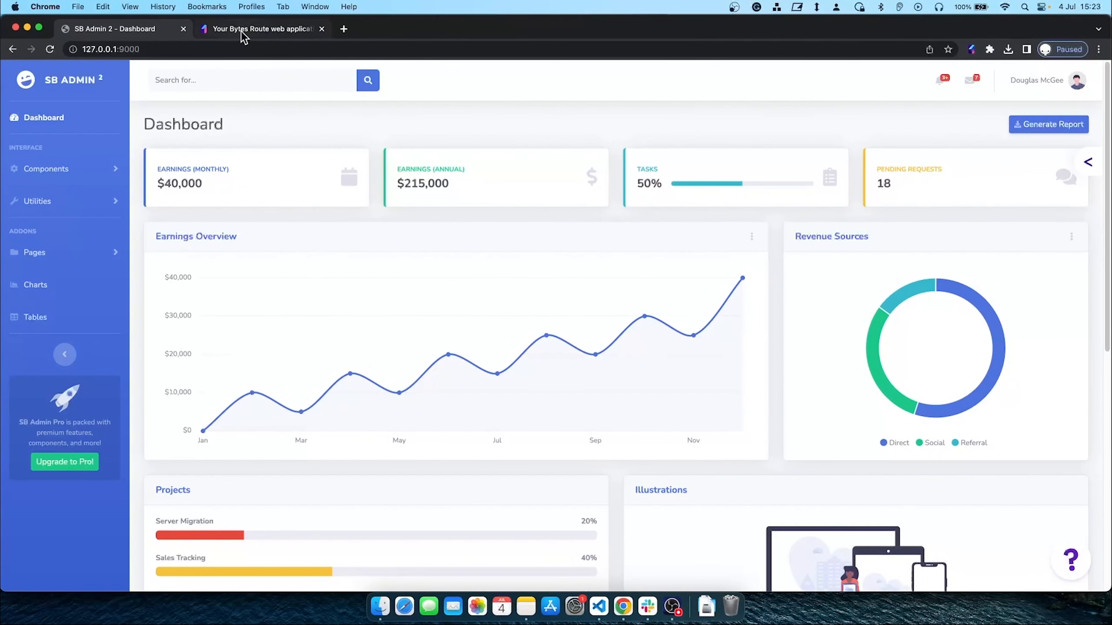
Visit Getting Started, Dashboard and Experiences in the Bytes Route web app, then open Team Details
click(244, 29)
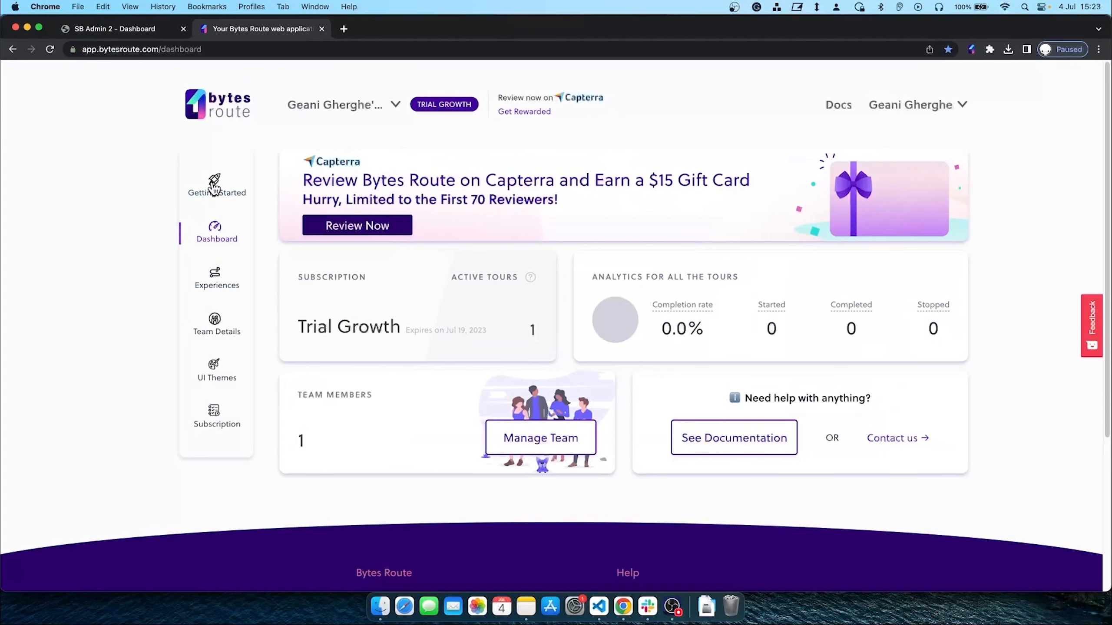
click(215, 188)
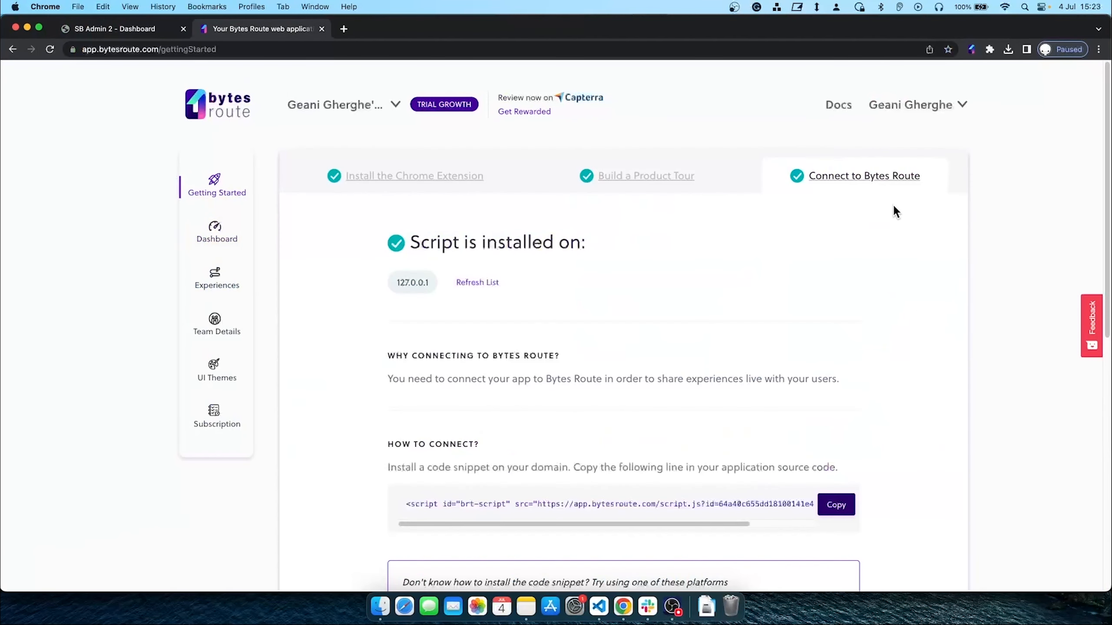
click(219, 236)
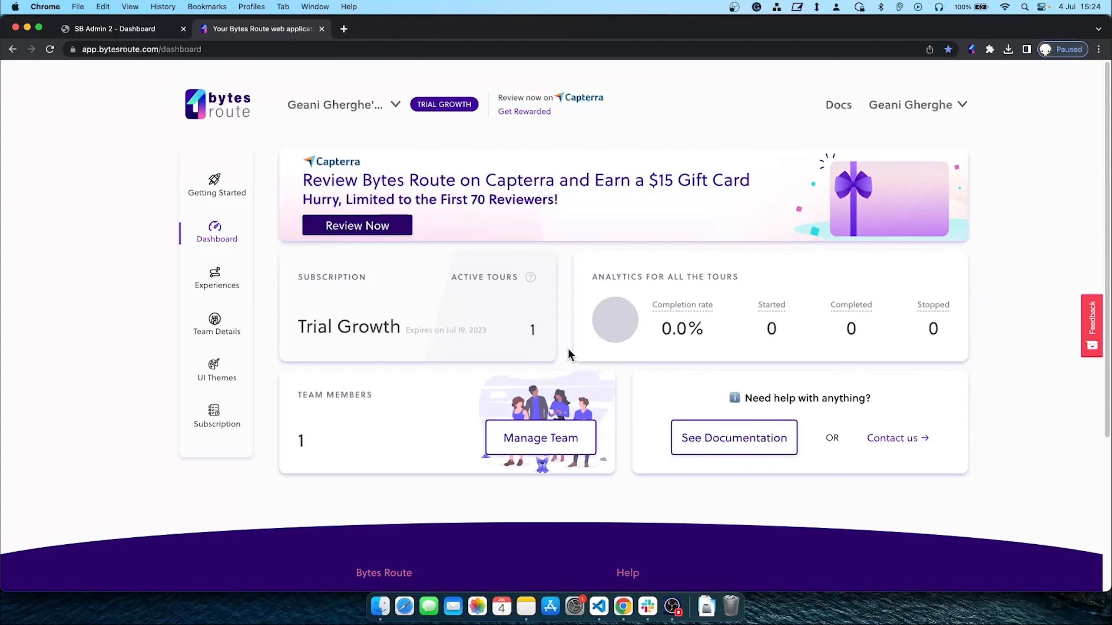
click(214, 277)
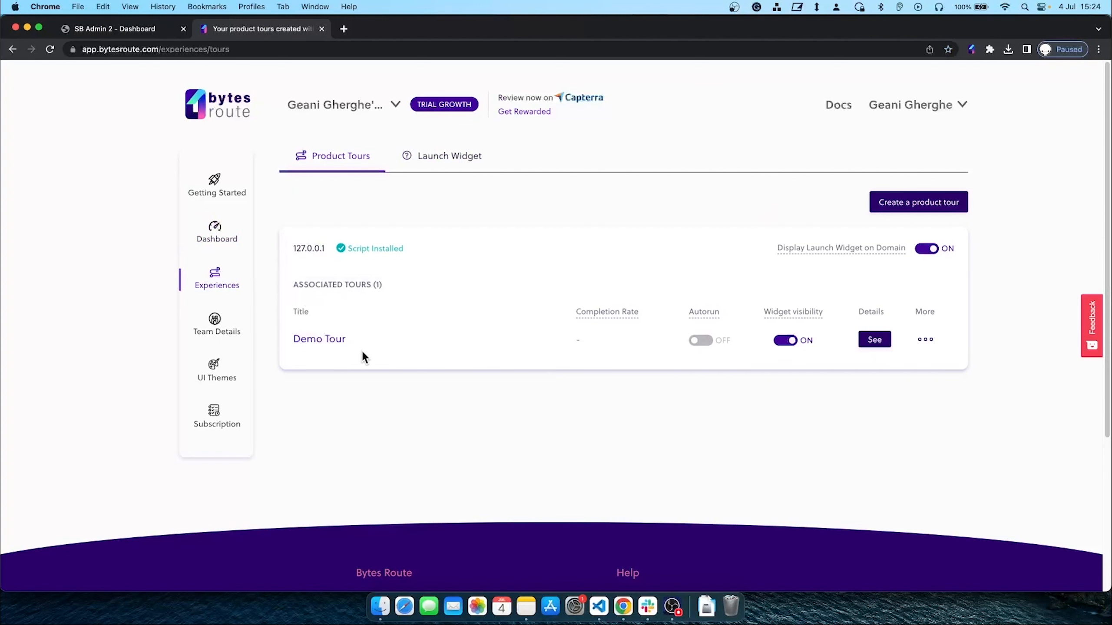
click(216, 319)
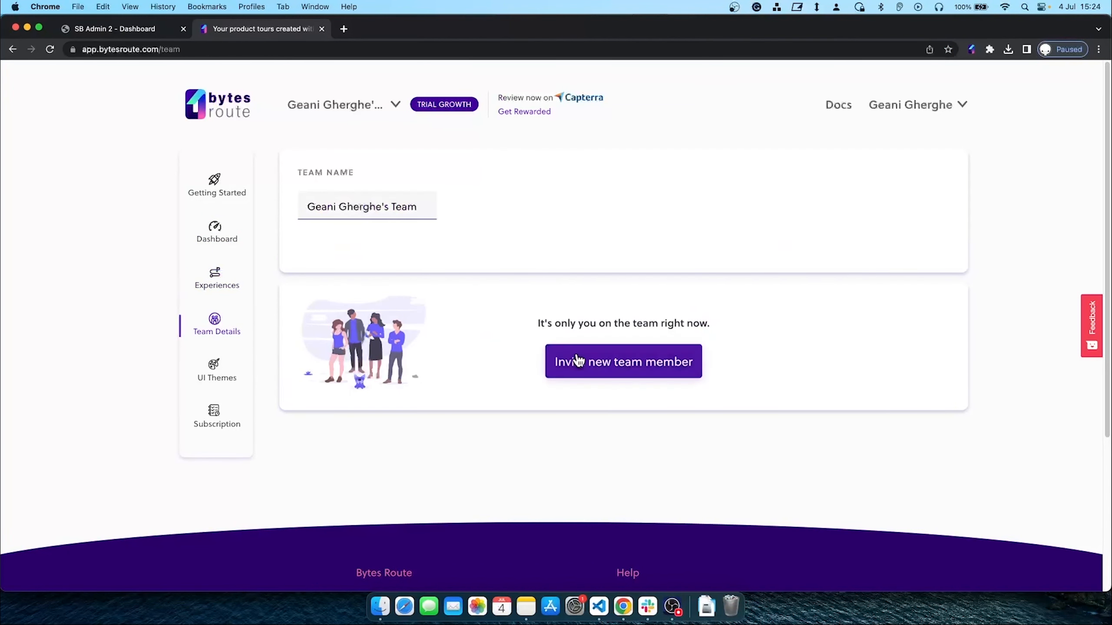
Invite a new team member by entering their e-mail address and sending the invitation
click(588, 369)
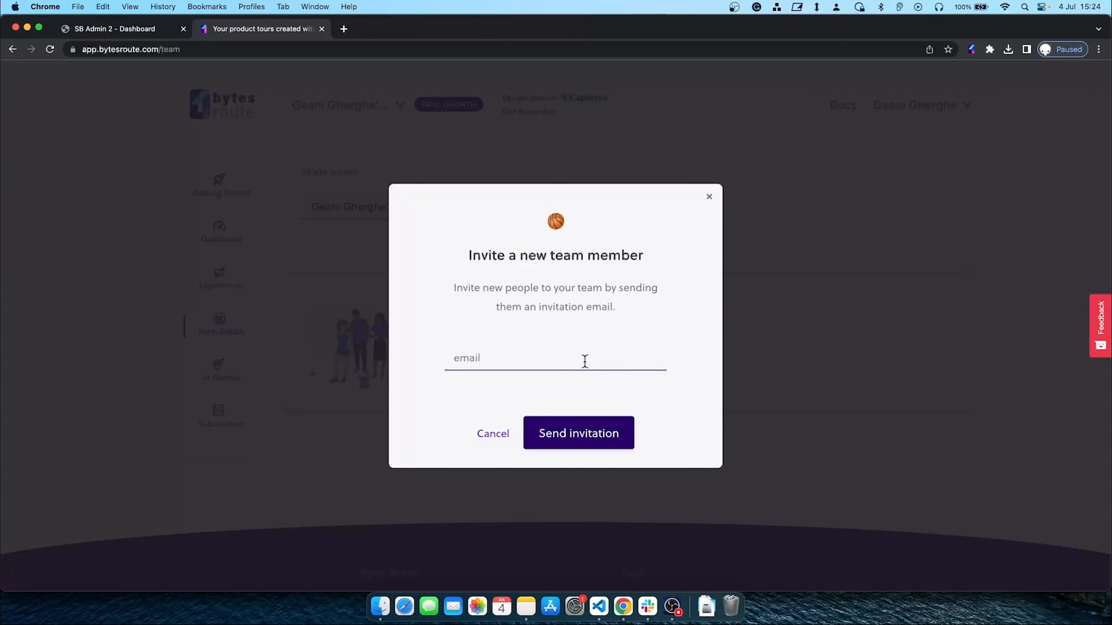
click(571, 361)
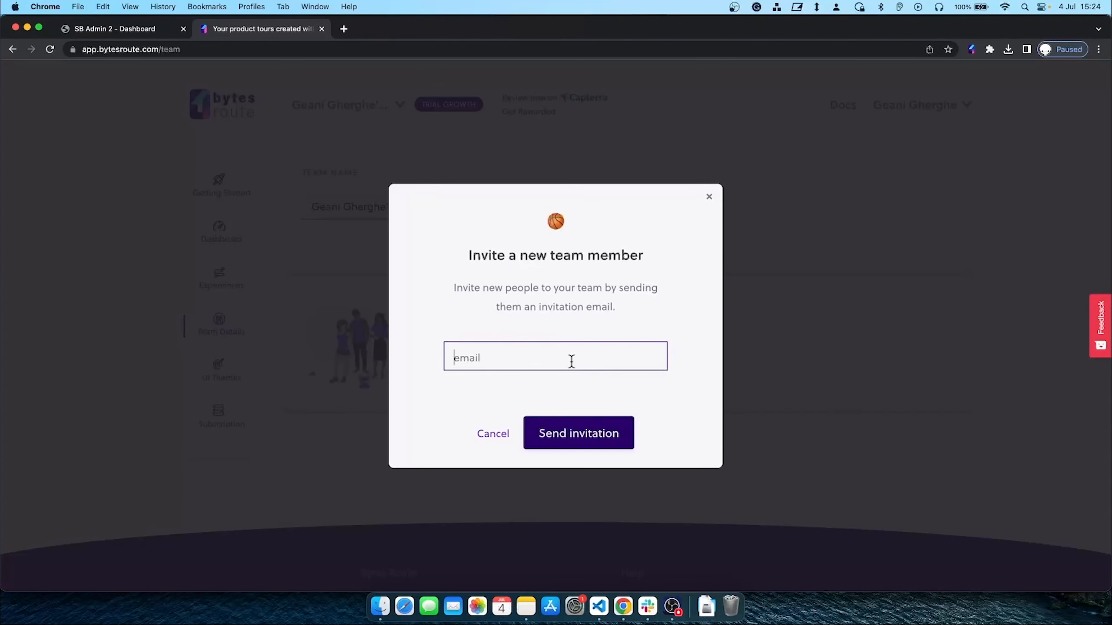
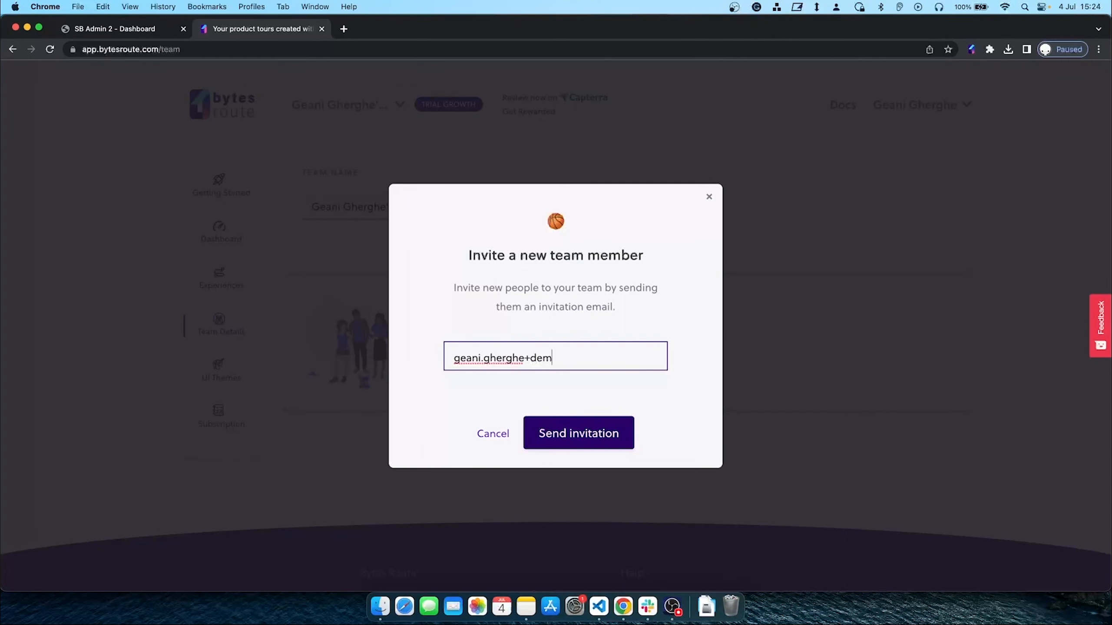
click(601, 434)
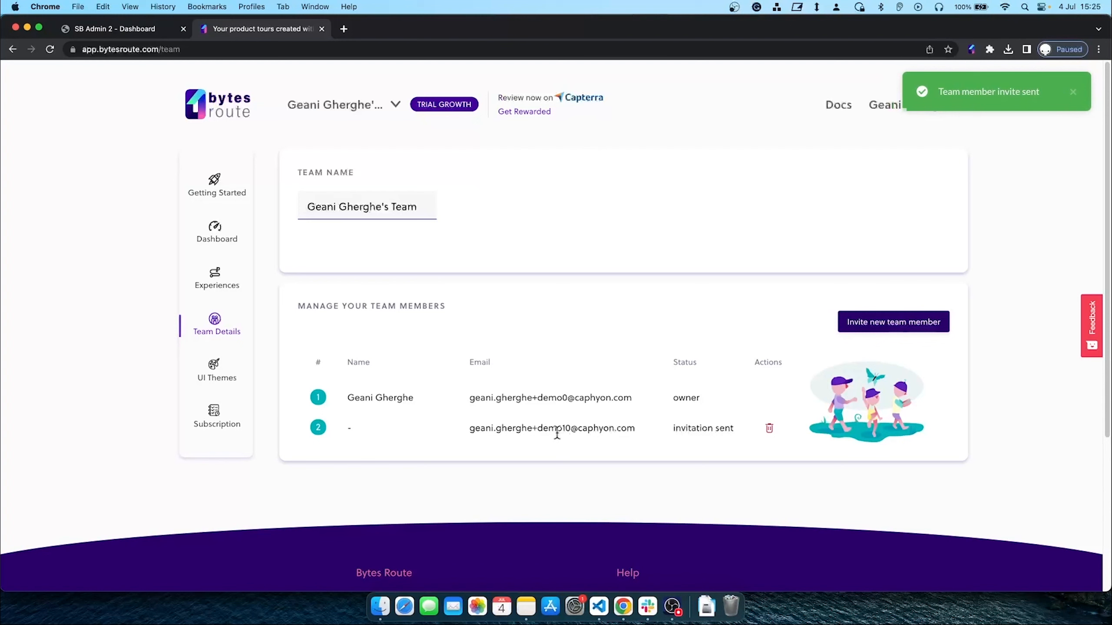
From UI Themes, create a new theme and name it 'Demo Theme'
click(221, 376)
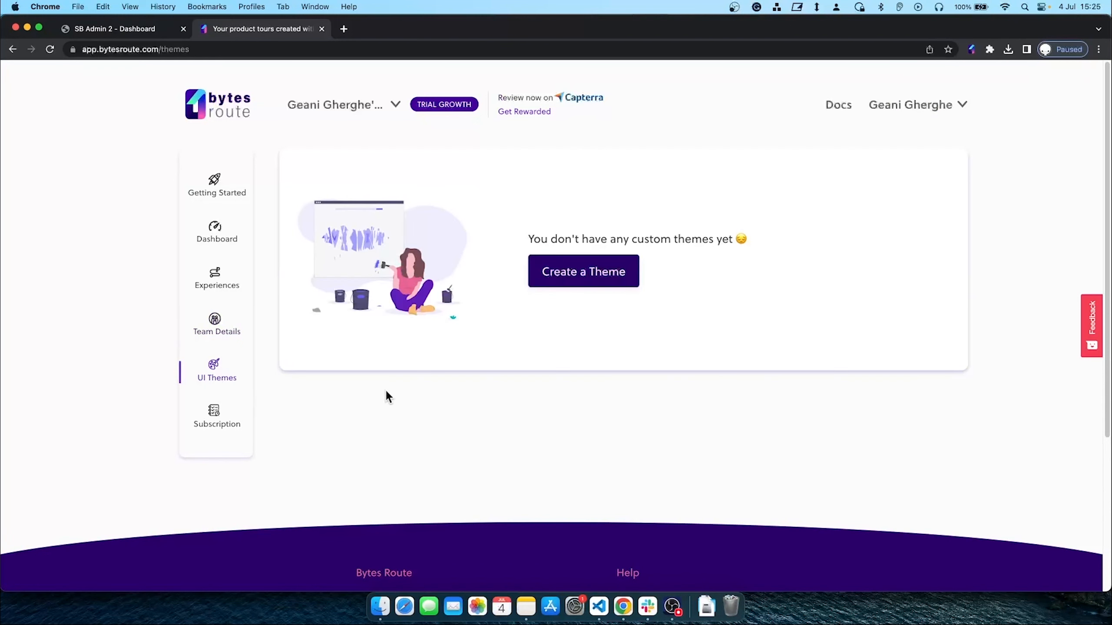
click(581, 281)
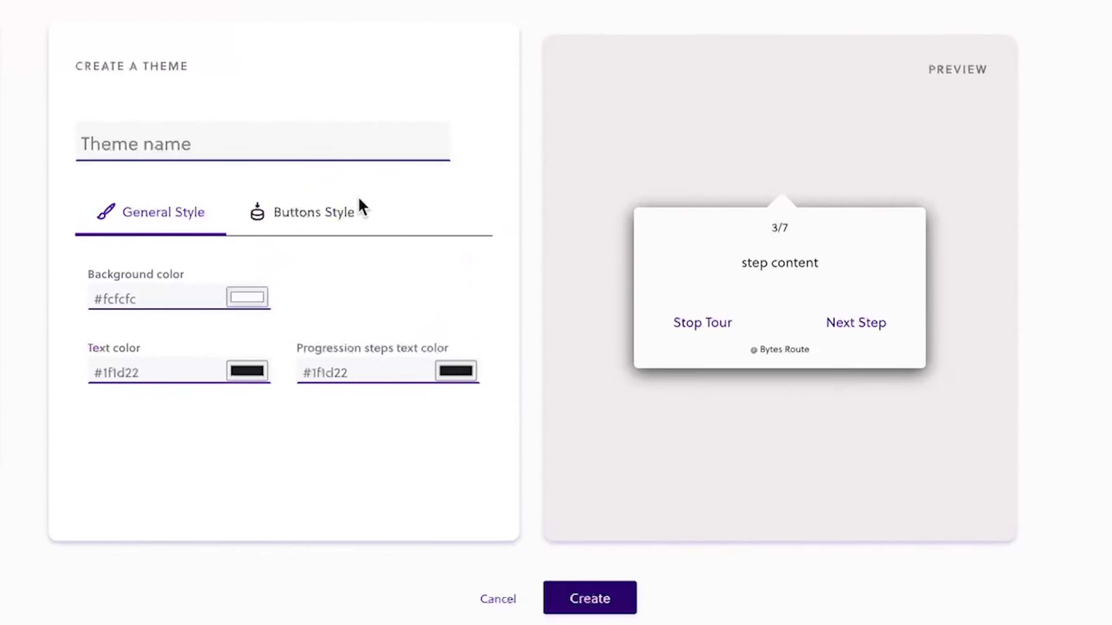
click(273, 154)
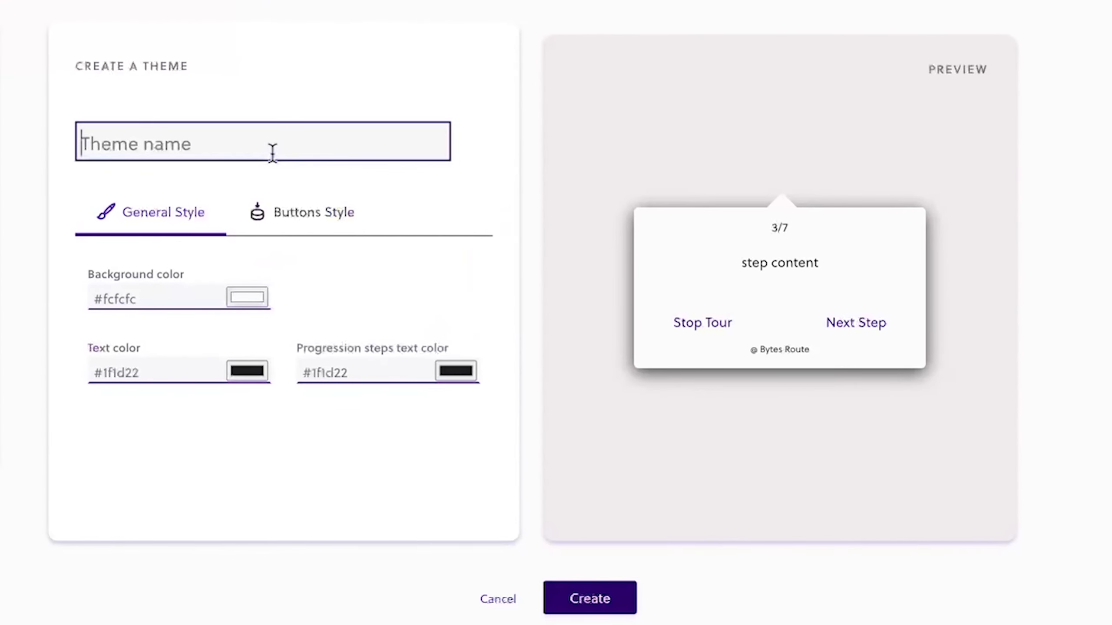
text(Demo Theme)
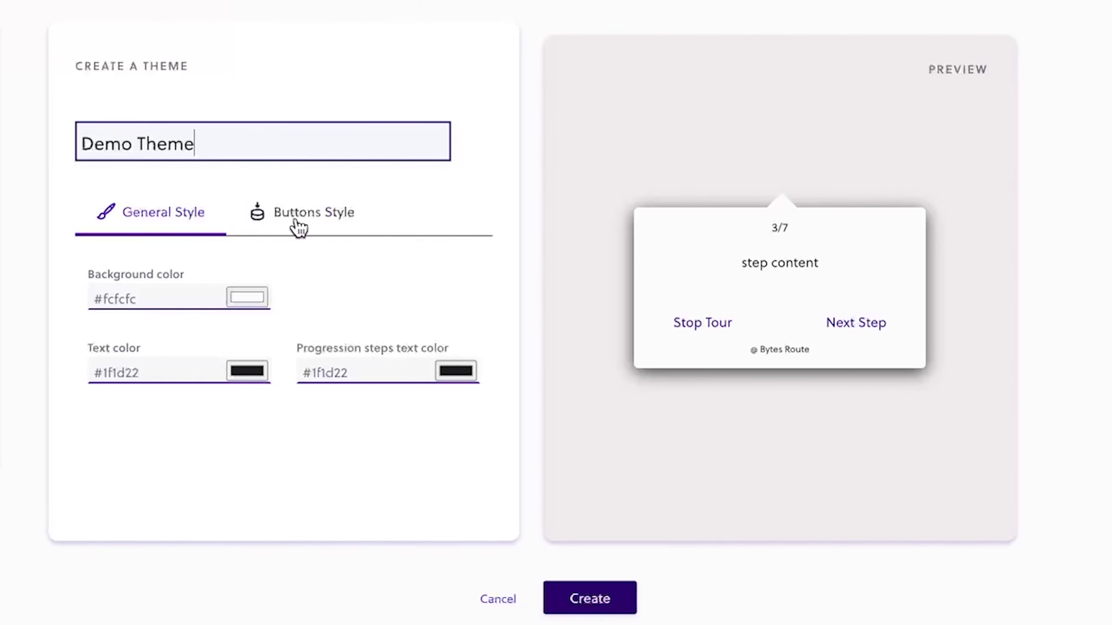
click(157, 225)
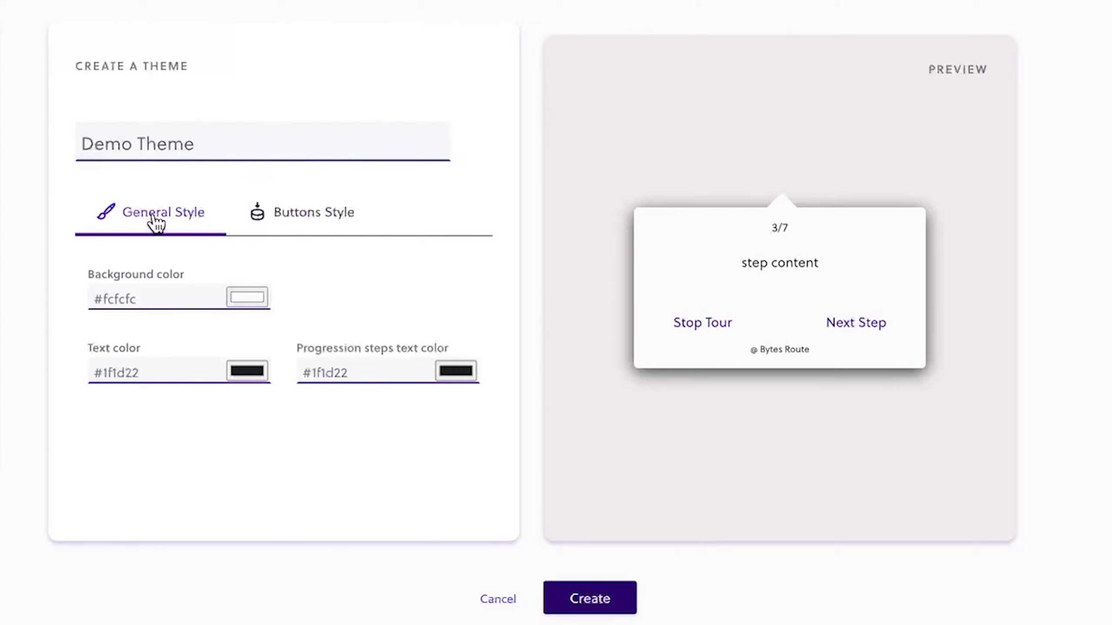
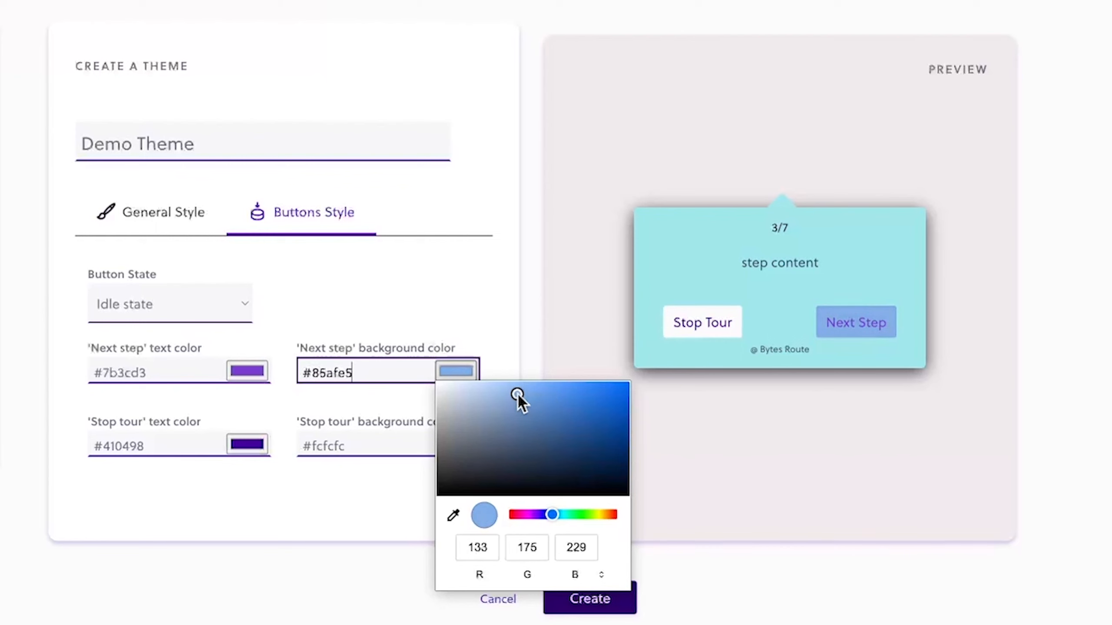
Keep the Next step background at #85afe5 and set the Stop tour text to red #df3456
click(467, 355)
click(247, 443)
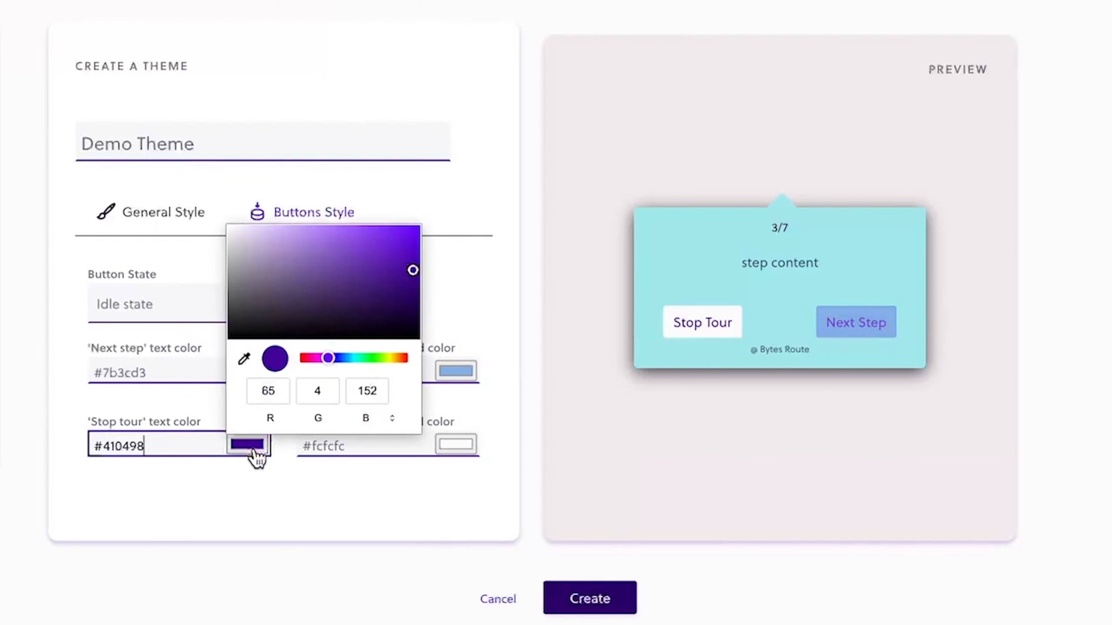
drag(324, 358, 300, 356)
drag(389, 241, 375, 240)
click(253, 507)
Set the Stop tour button background to pale pink #fbb1b1
click(442, 447)
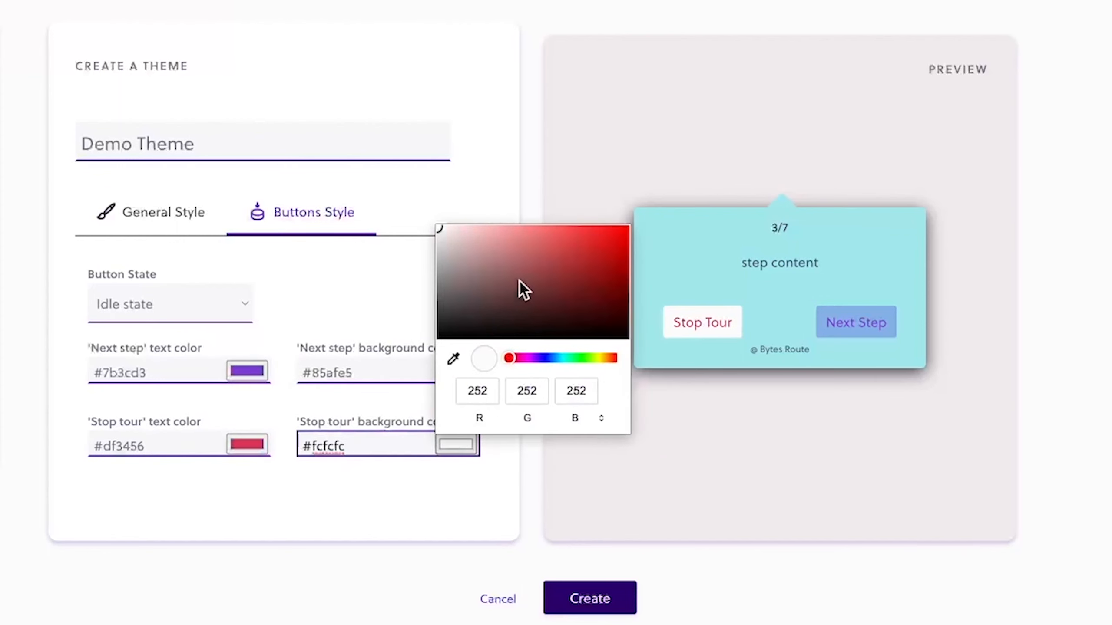
click(515, 230)
drag(524, 239, 486, 228)
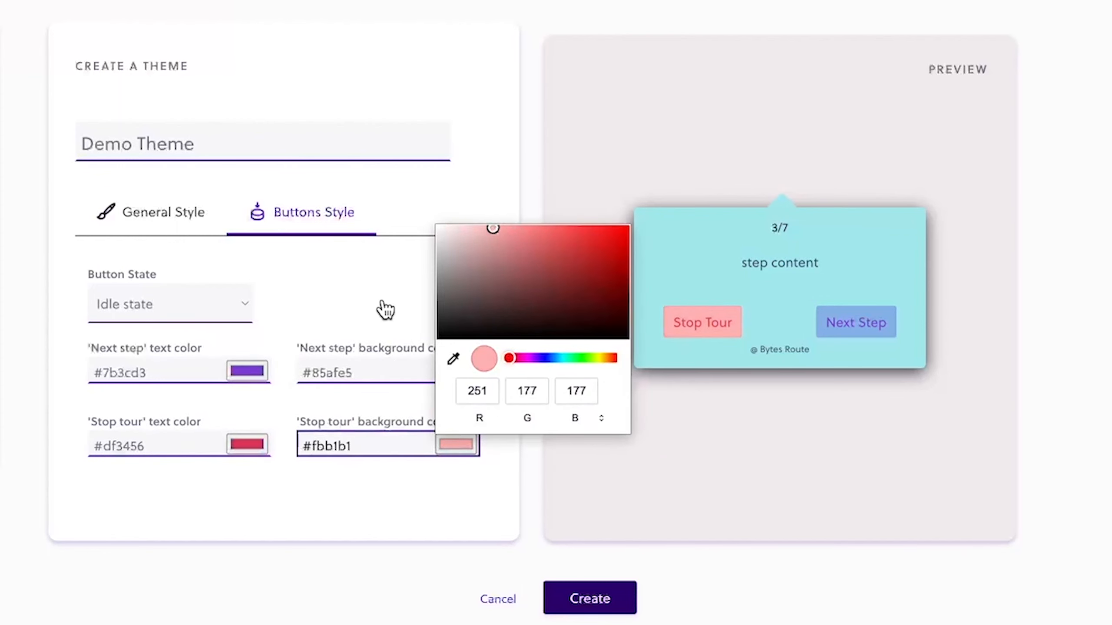
click(381, 309)
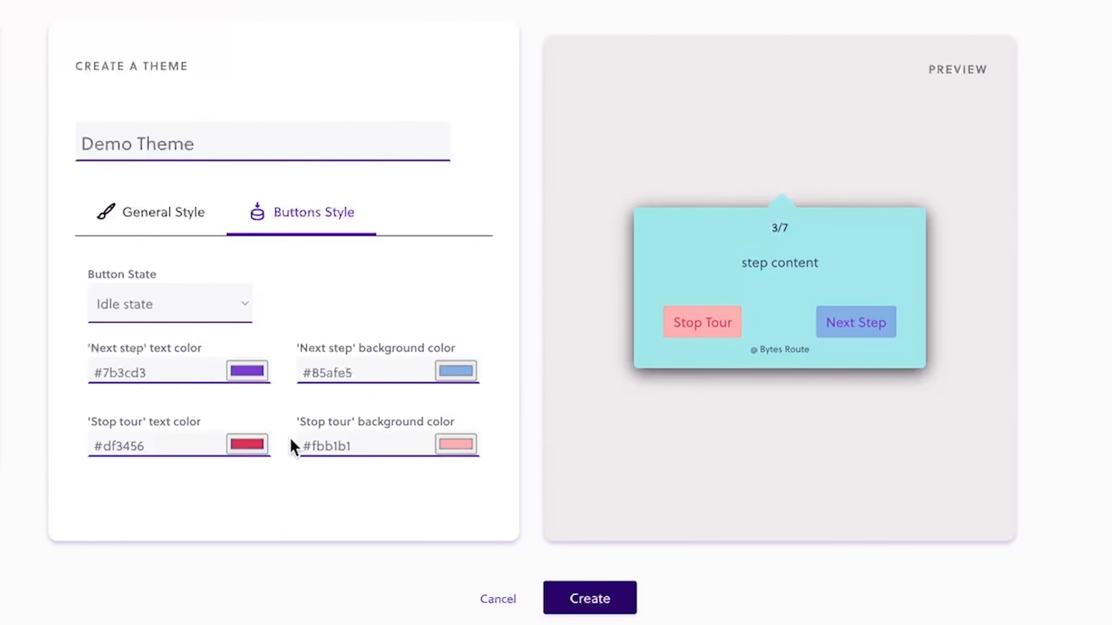
Save Demo Theme, choose it as Demo Tour's Tour Theme, and switch to SB Admin 2
click(597, 600)
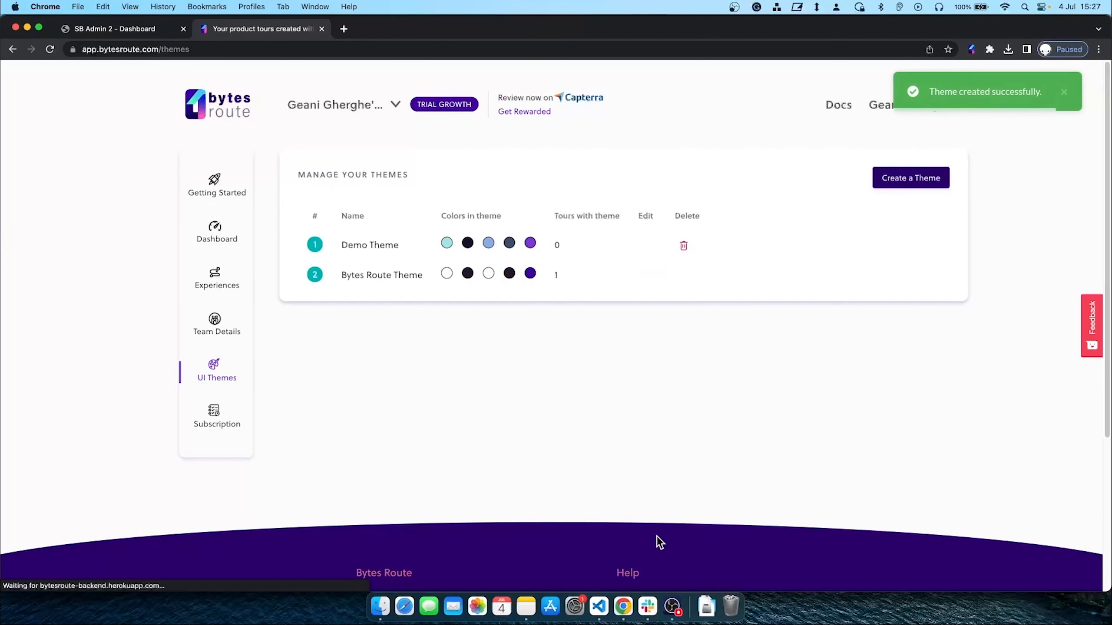
click(218, 281)
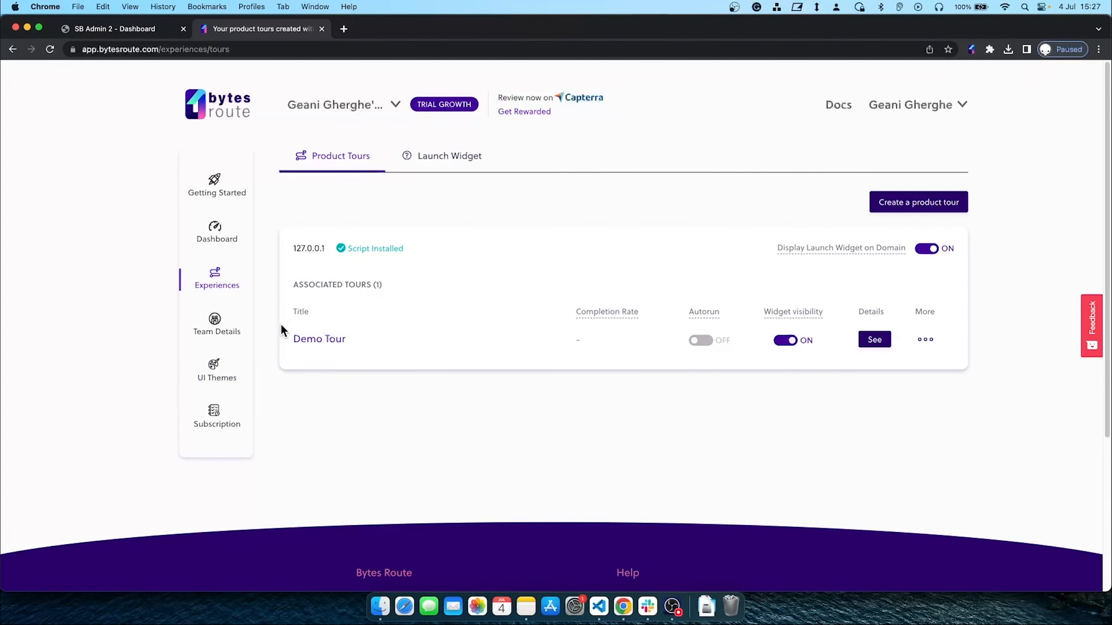
click(324, 340)
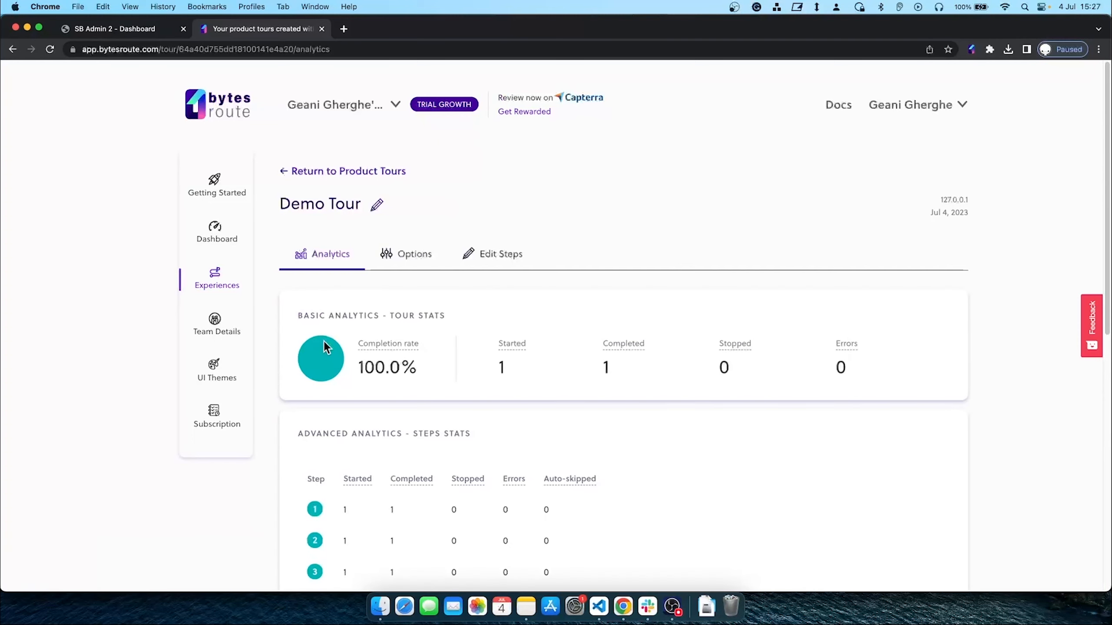
click(406, 269)
scroll(400, 282, down, 3)
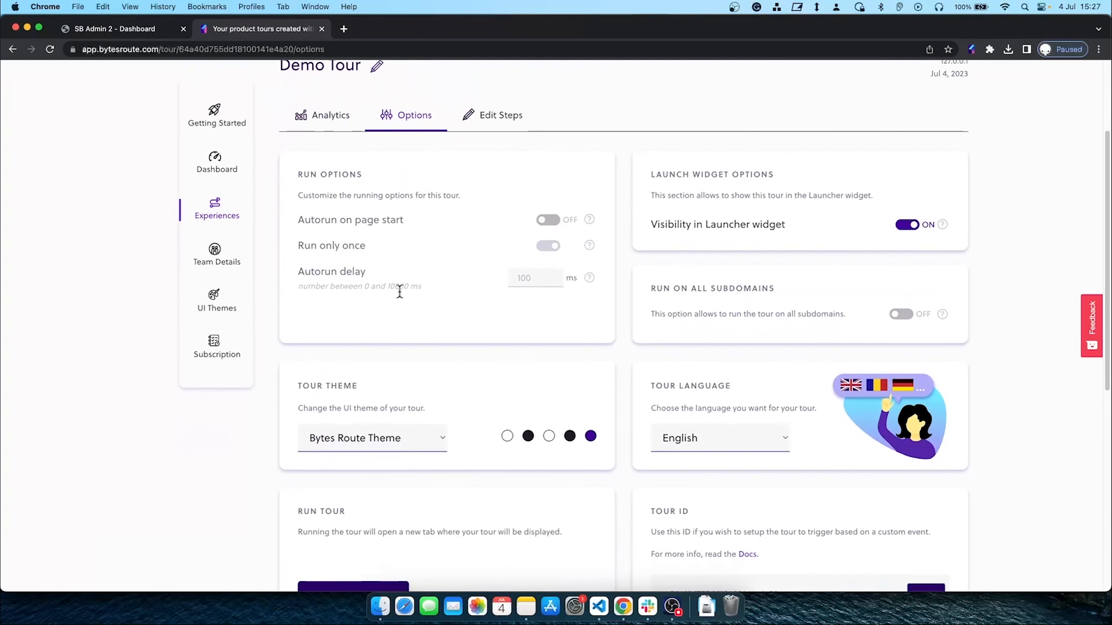
click(338, 434)
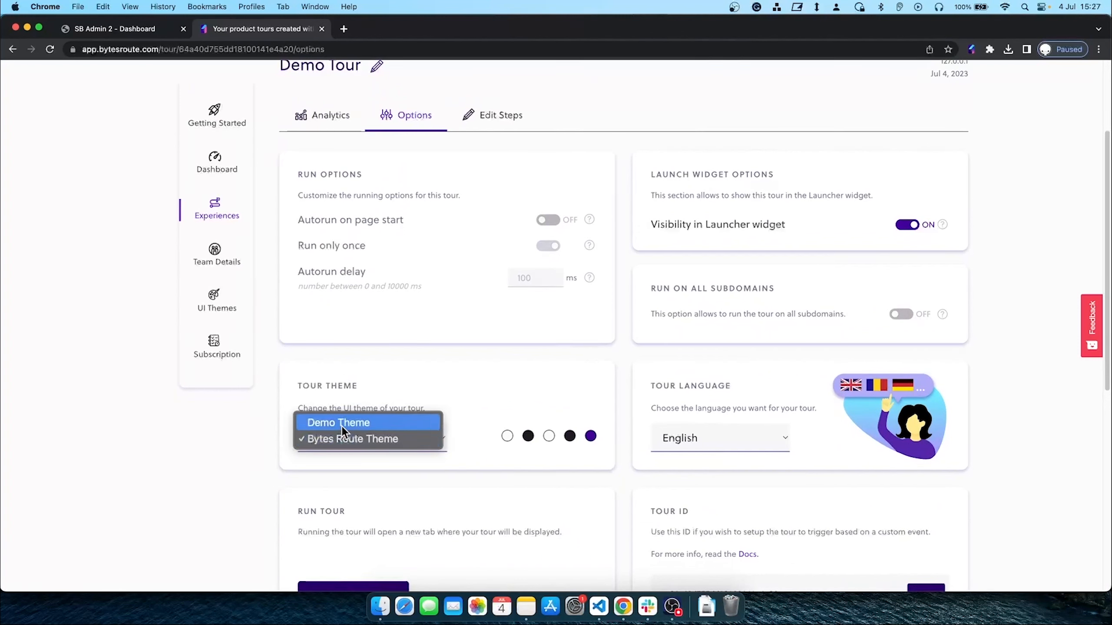
click(341, 423)
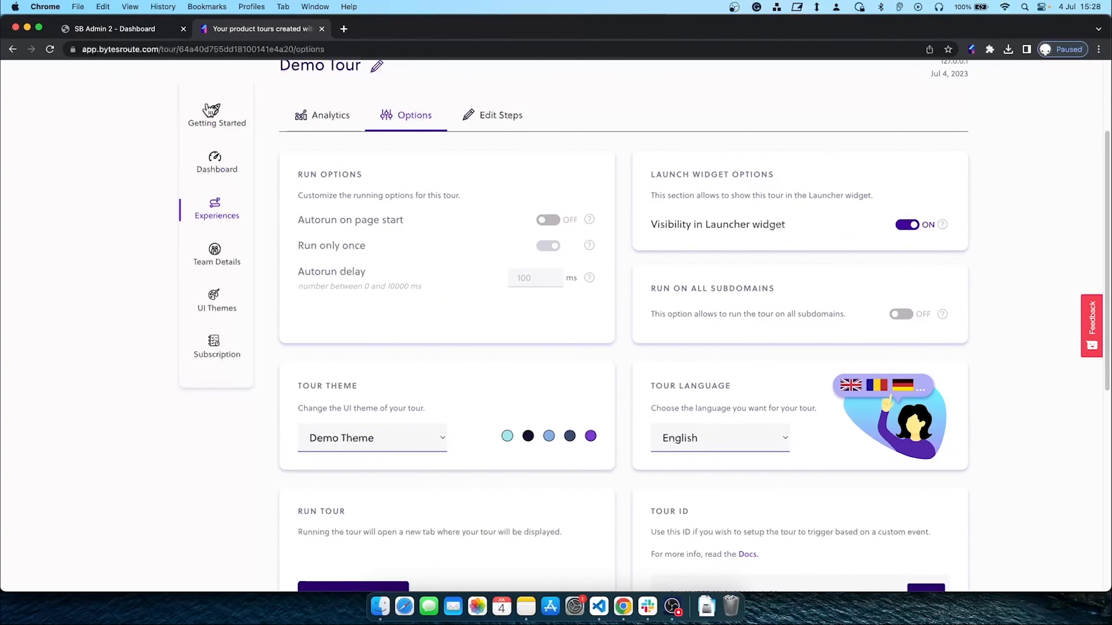
click(137, 29)
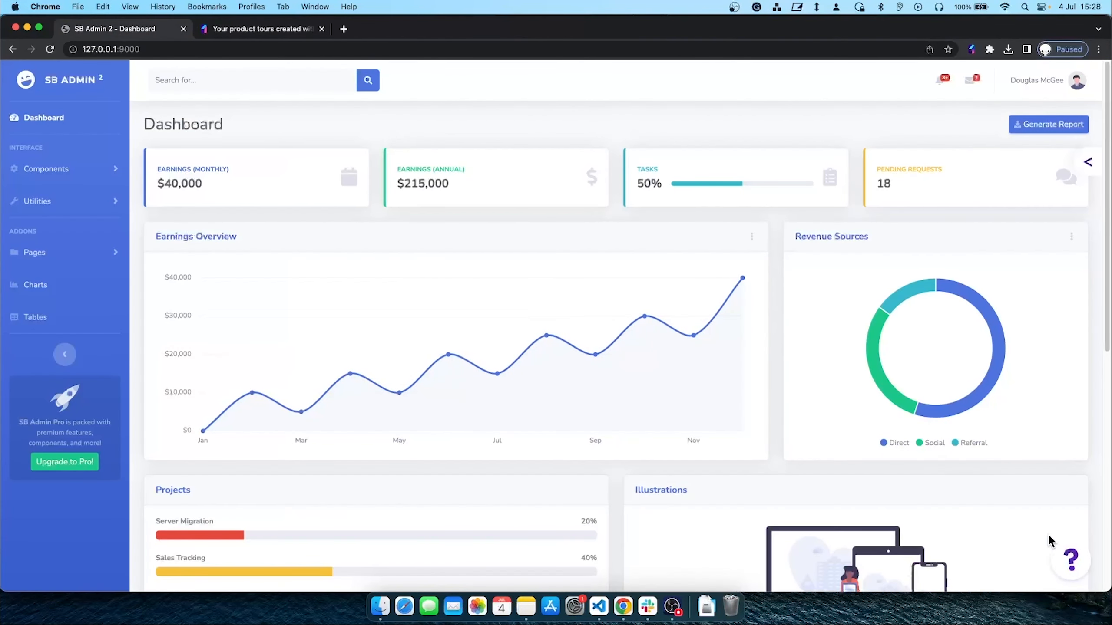
Start Demo Tour from the Bytes Route tours list on the site, then stop it
click(1077, 569)
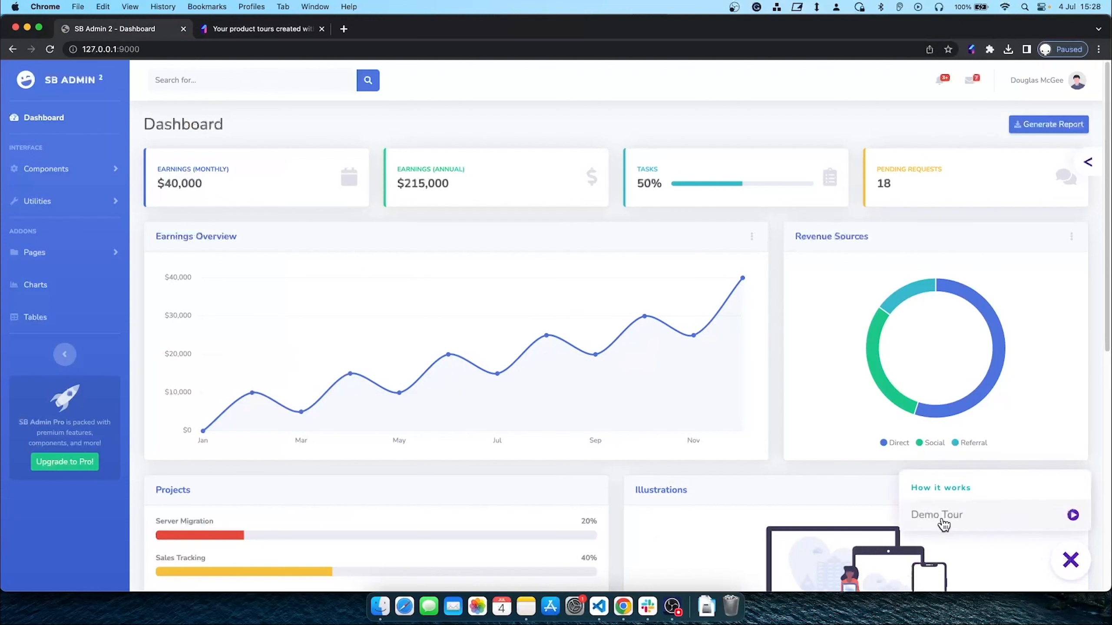
click(958, 524)
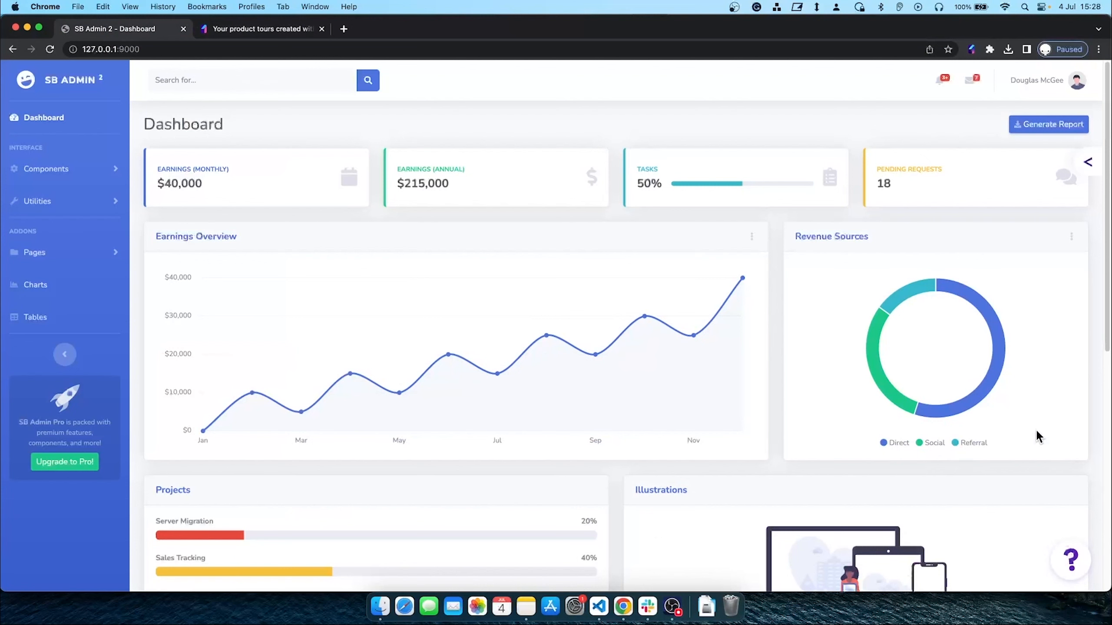
click(971, 49)
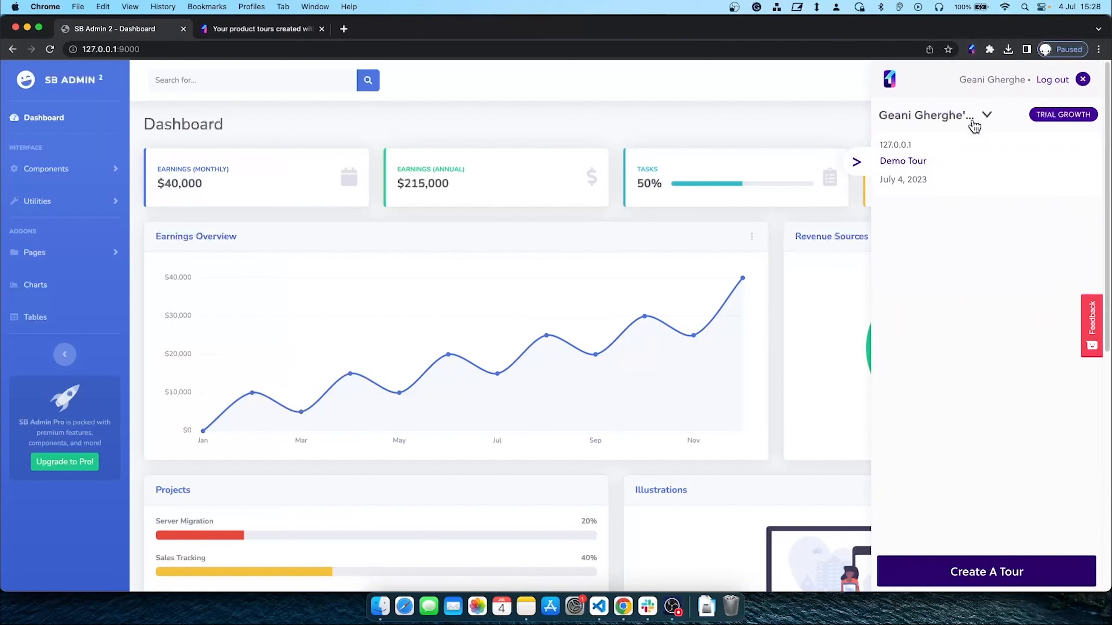
click(978, 170)
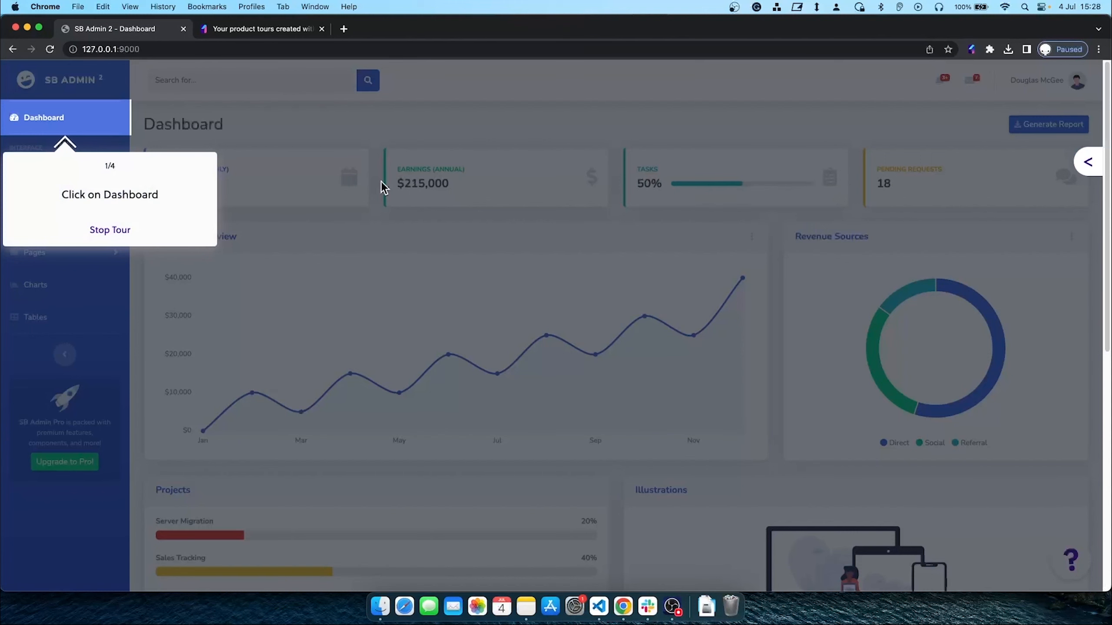
click(108, 232)
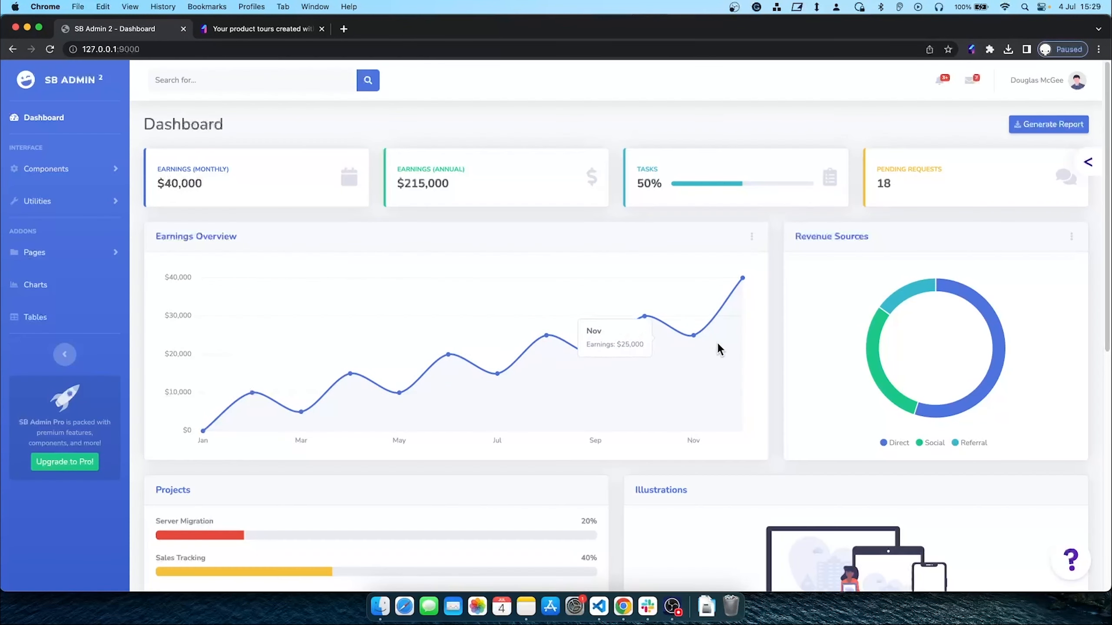
Launch Demo Tour from the ? widget and follow steps 1–4 through All Done
click(1071, 561)
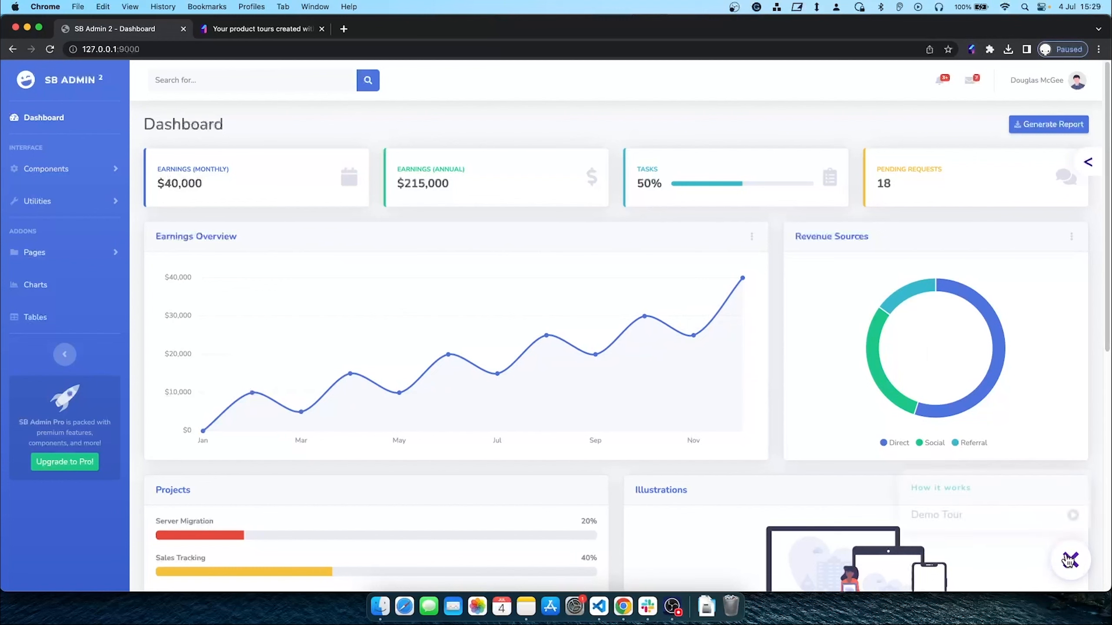
click(1020, 529)
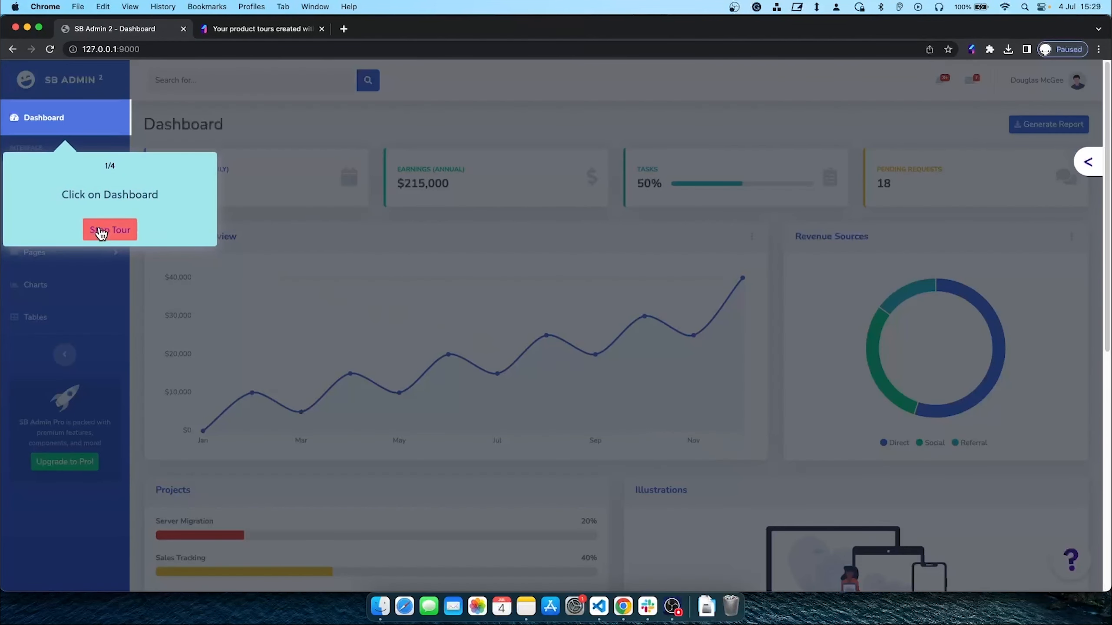
click(82, 129)
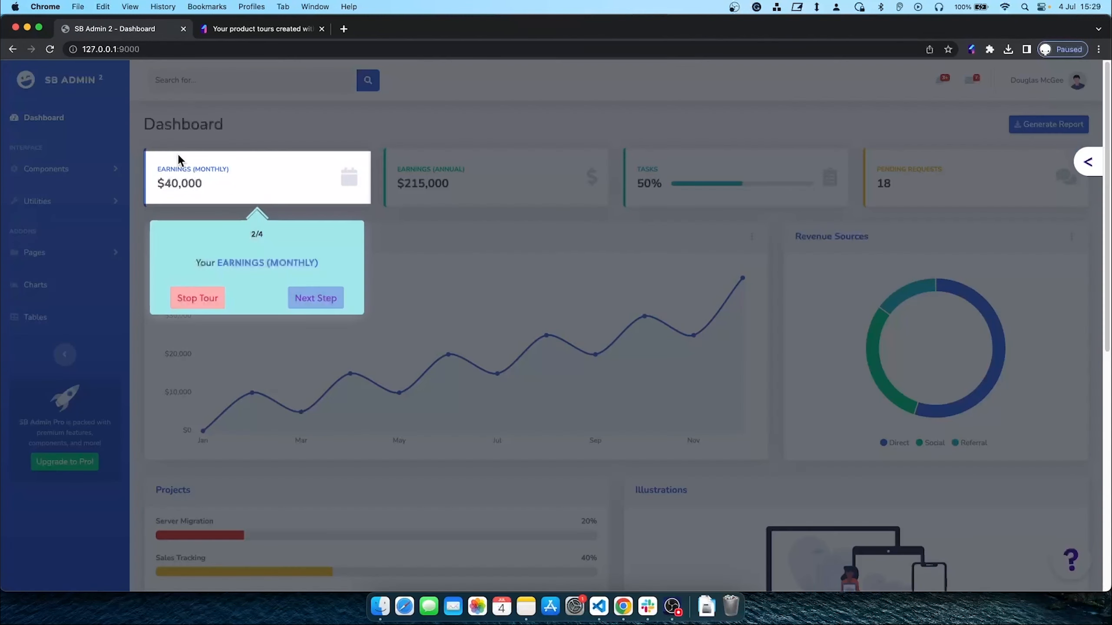
click(314, 307)
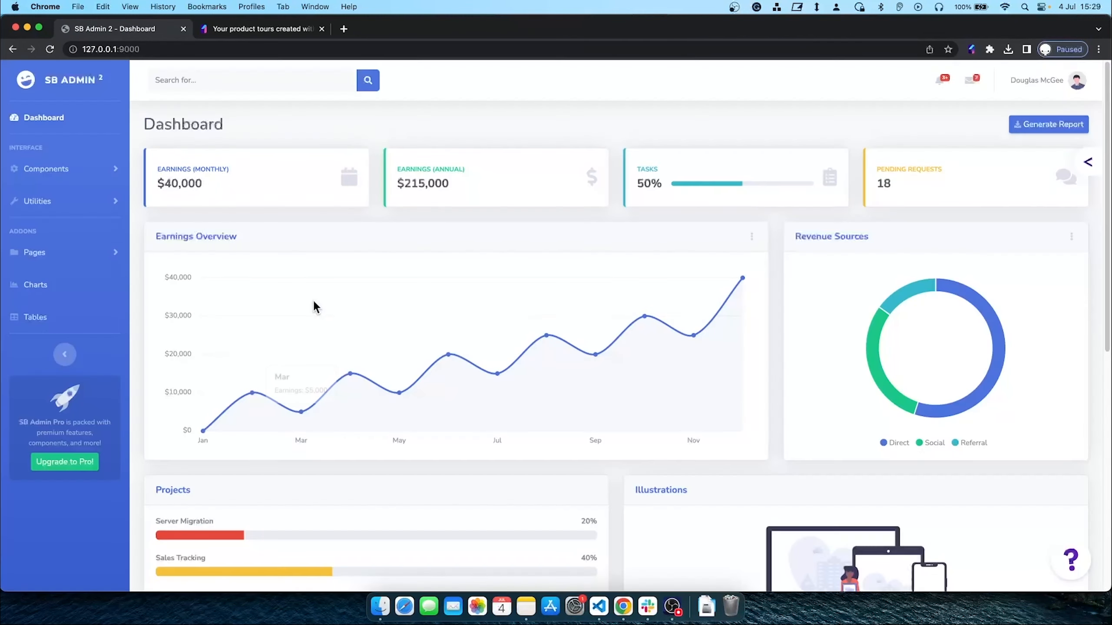
click(552, 313)
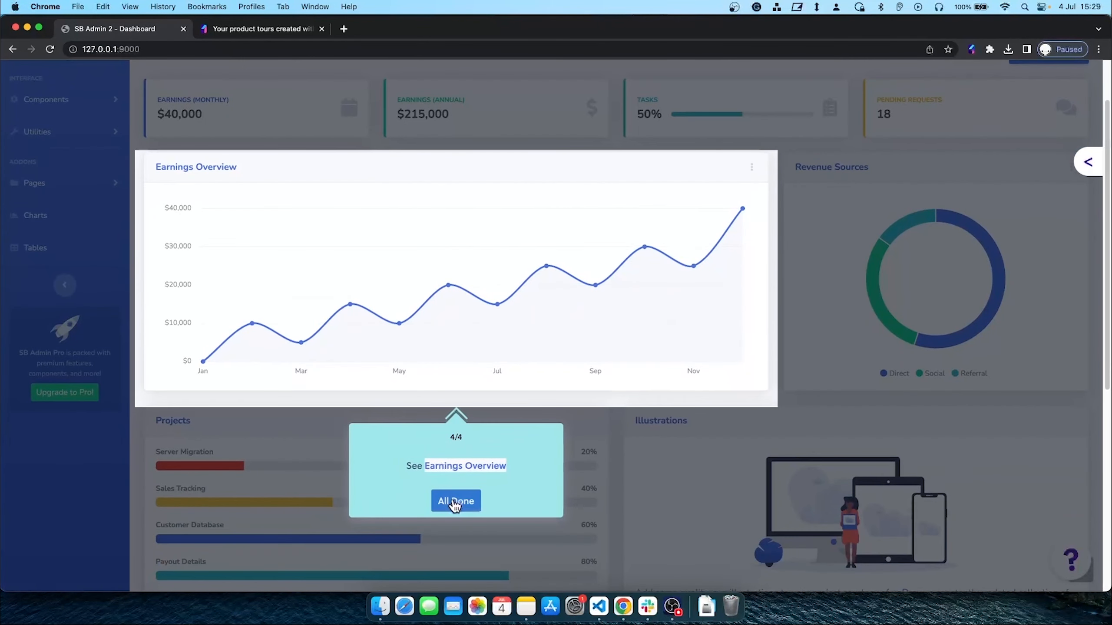
click(455, 501)
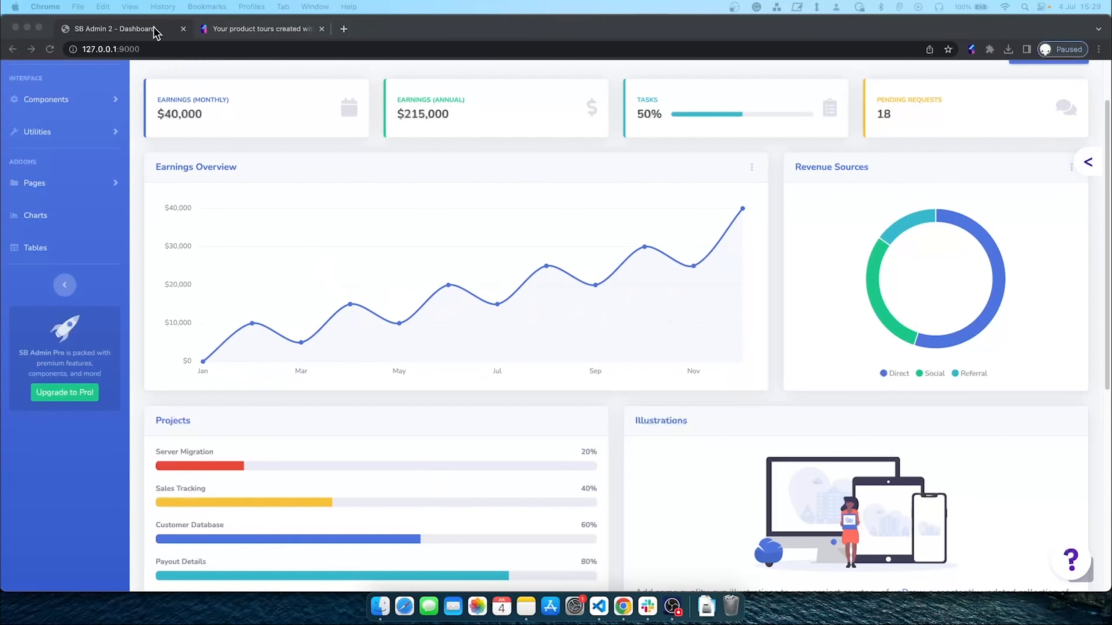
Review Demo Tour analytics: 66.7% completion, 3 started, 2 completed, 1 stopped, 0 errors
click(234, 32)
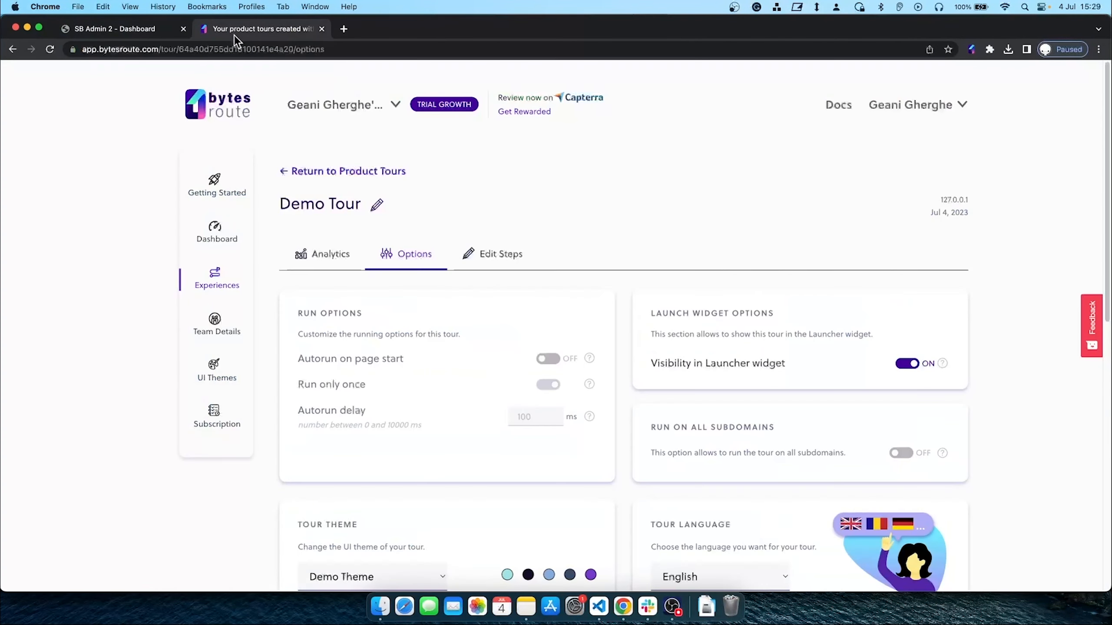
click(209, 287)
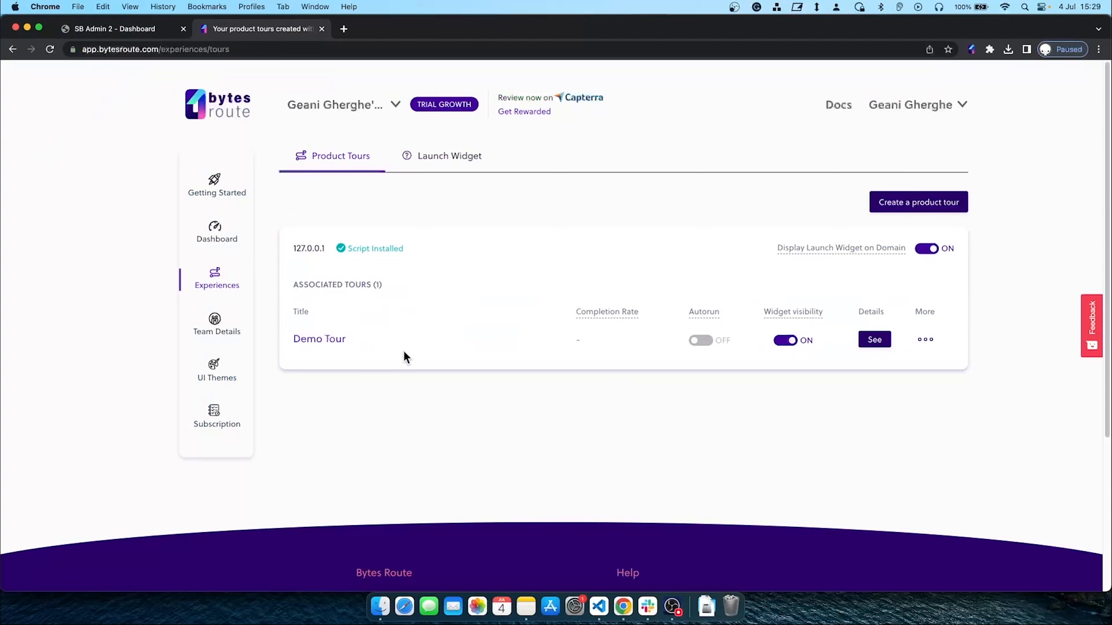
click(345, 340)
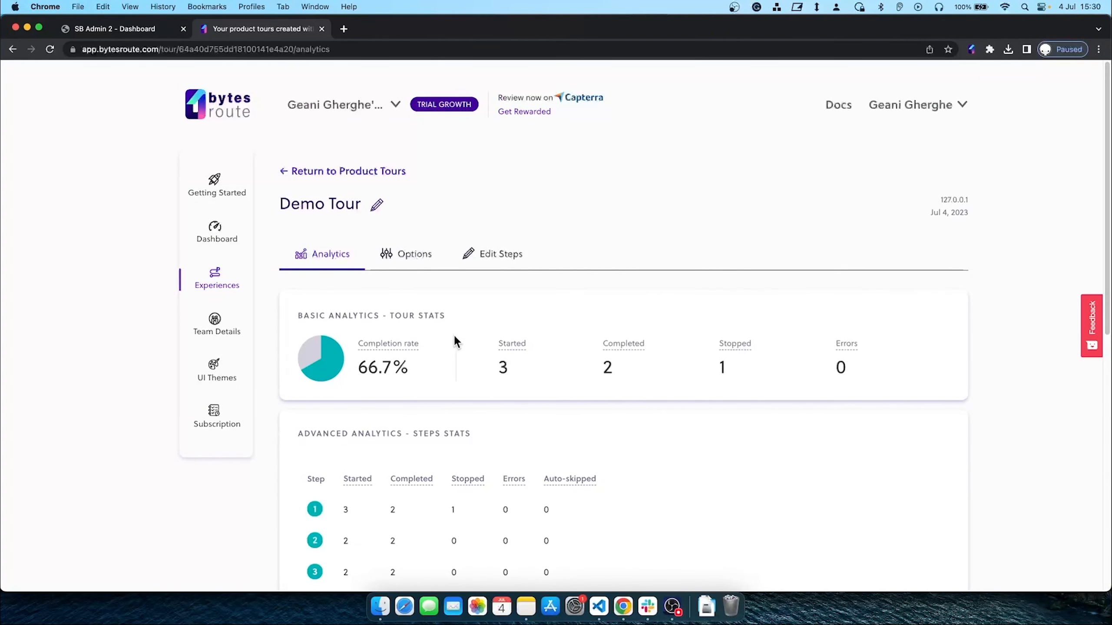
scroll(449, 337, down, 3)
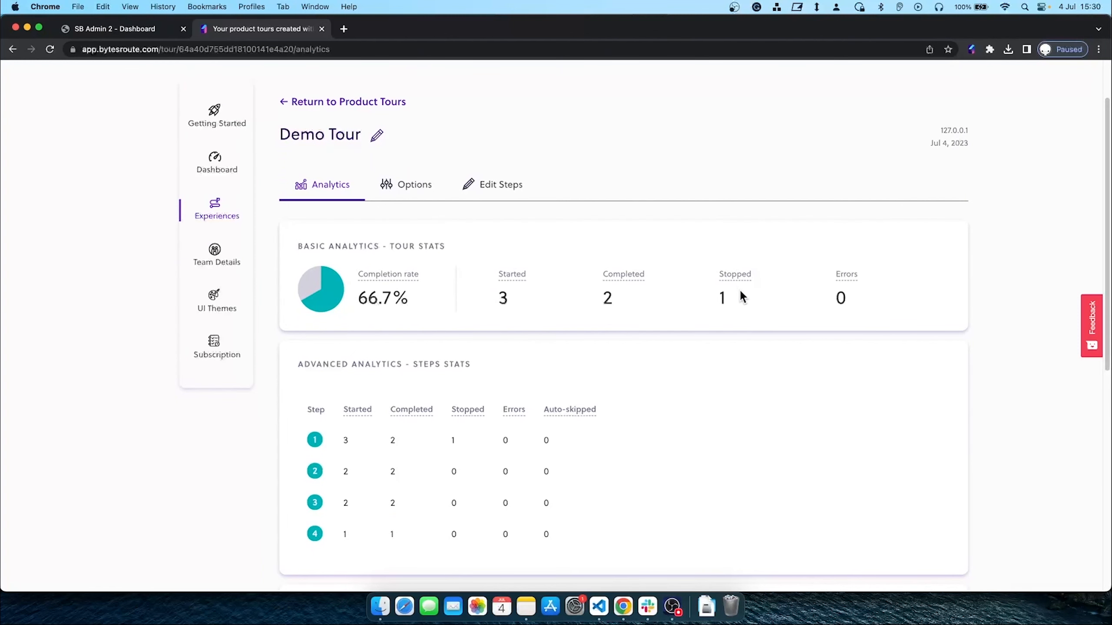
scroll(666, 310, down, 3)
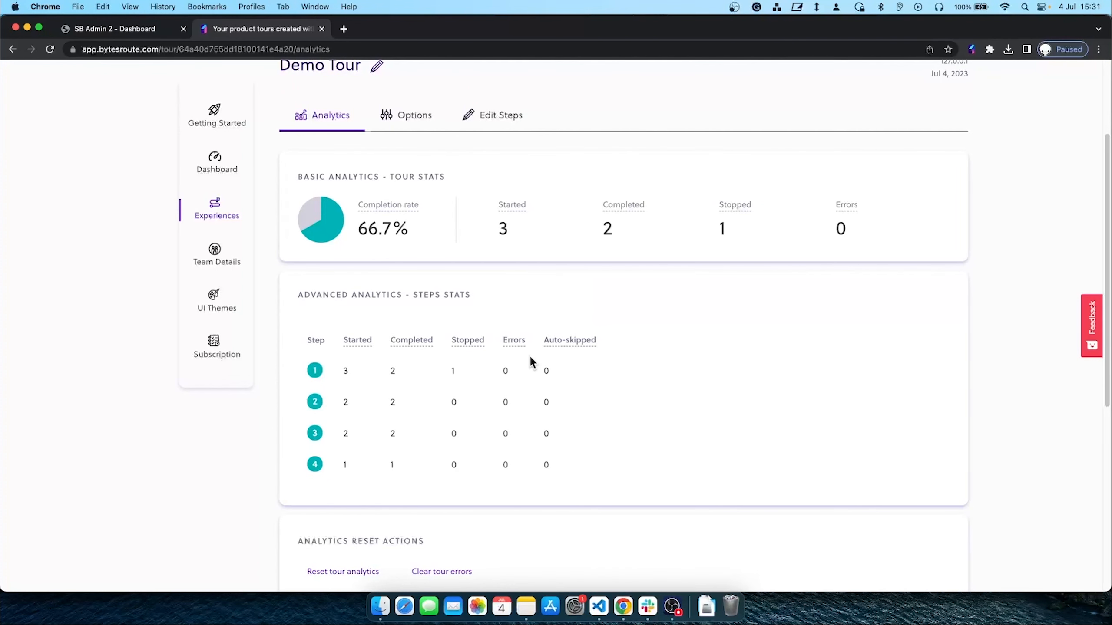
scroll(521, 333, down, 3)
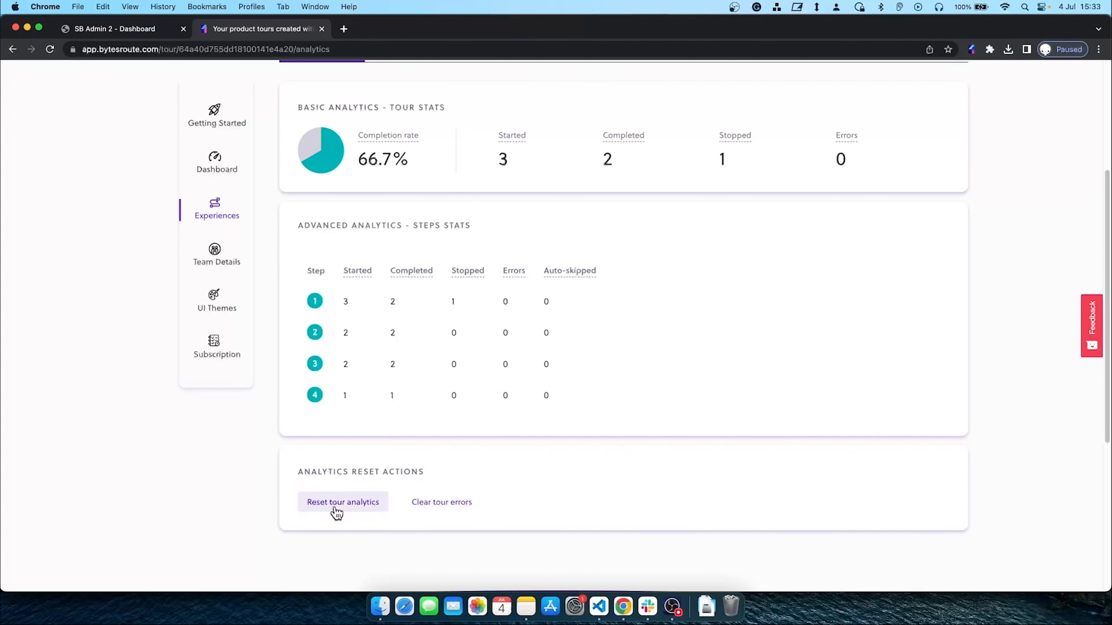
scroll(399, 378, up, 3)
scroll(394, 384, up, 3)
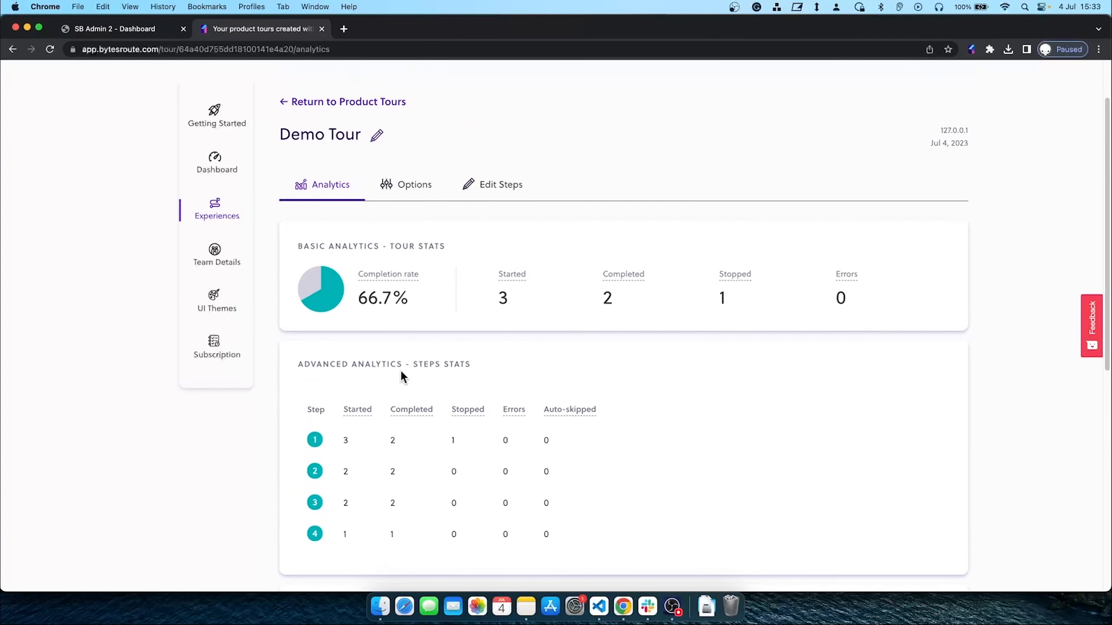
In Demo Tour's Options, turn on Autorun on page start and confirm Enable
click(409, 188)
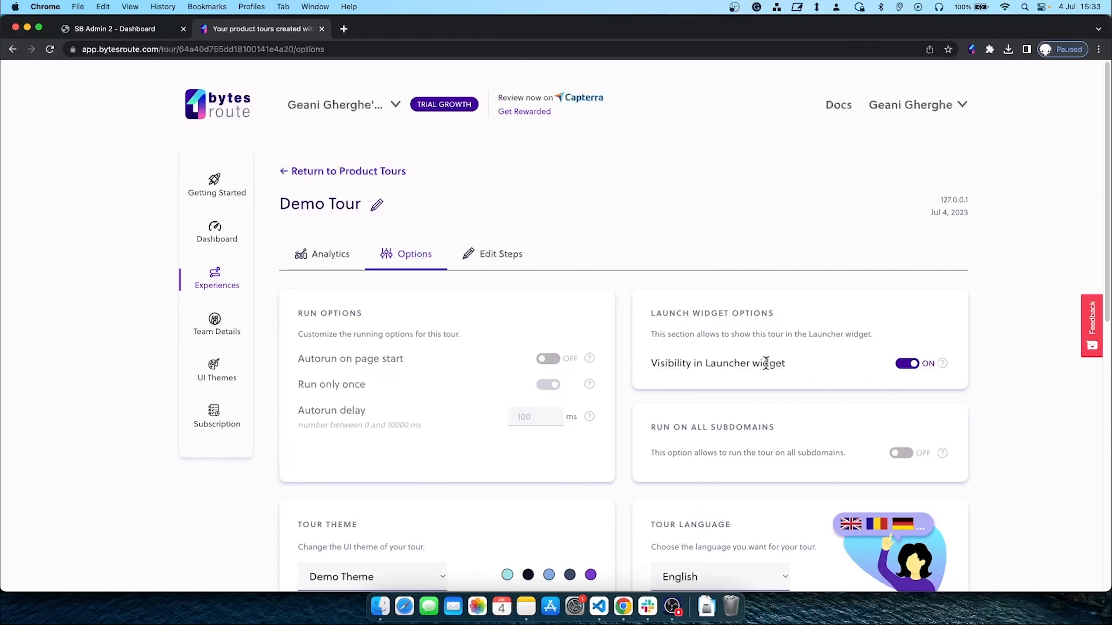
scroll(788, 357, down, 3)
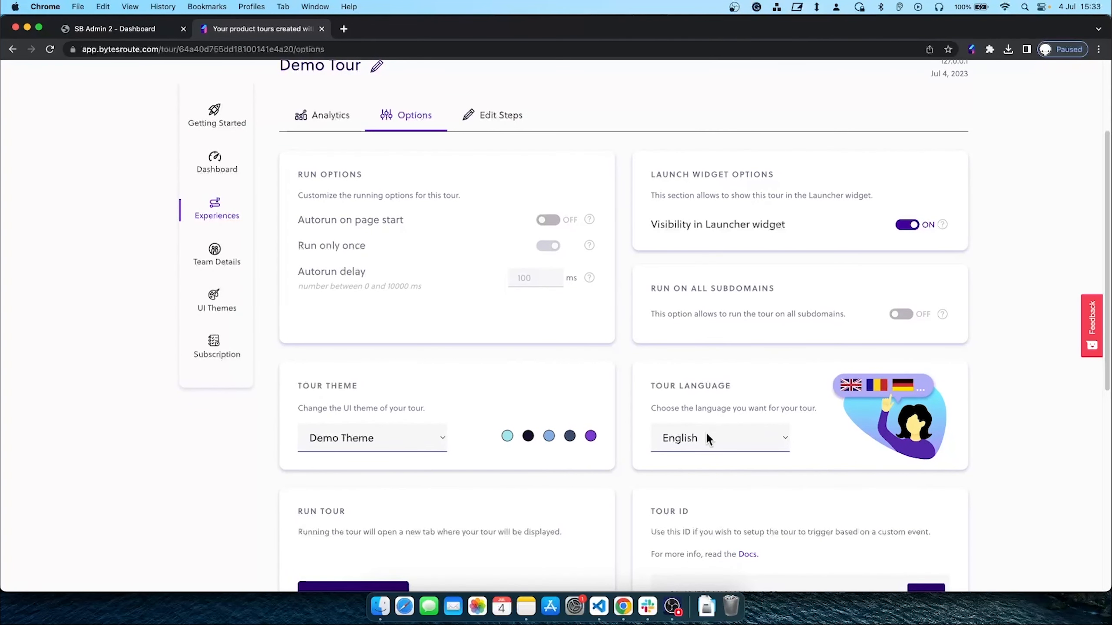
scroll(703, 436, down, 2)
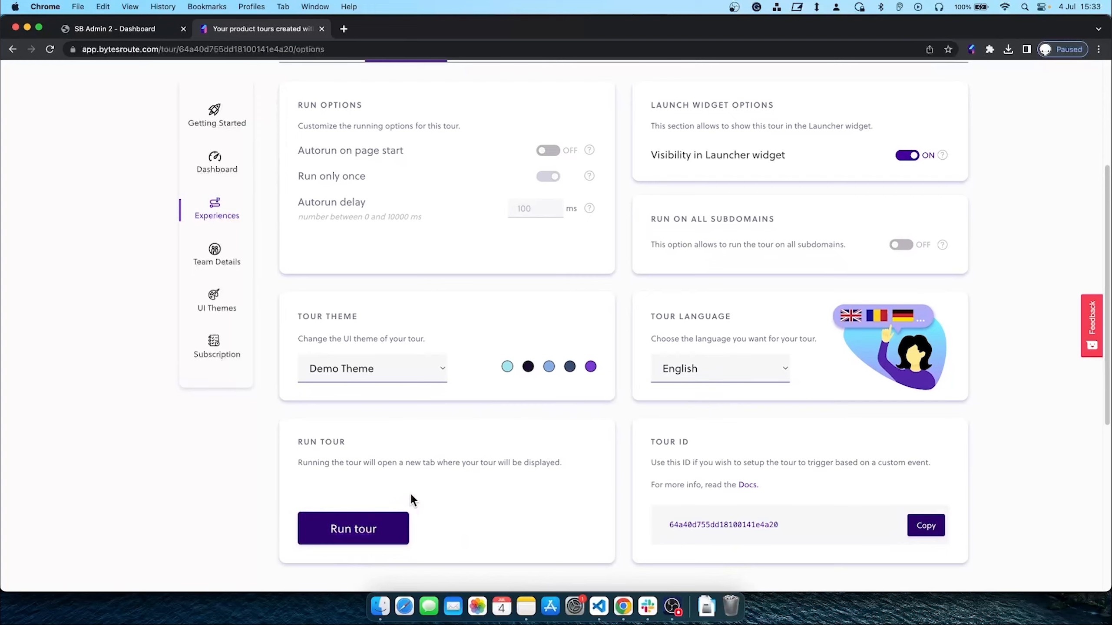
scroll(416, 460, up, 2)
scroll(423, 426, up, 2)
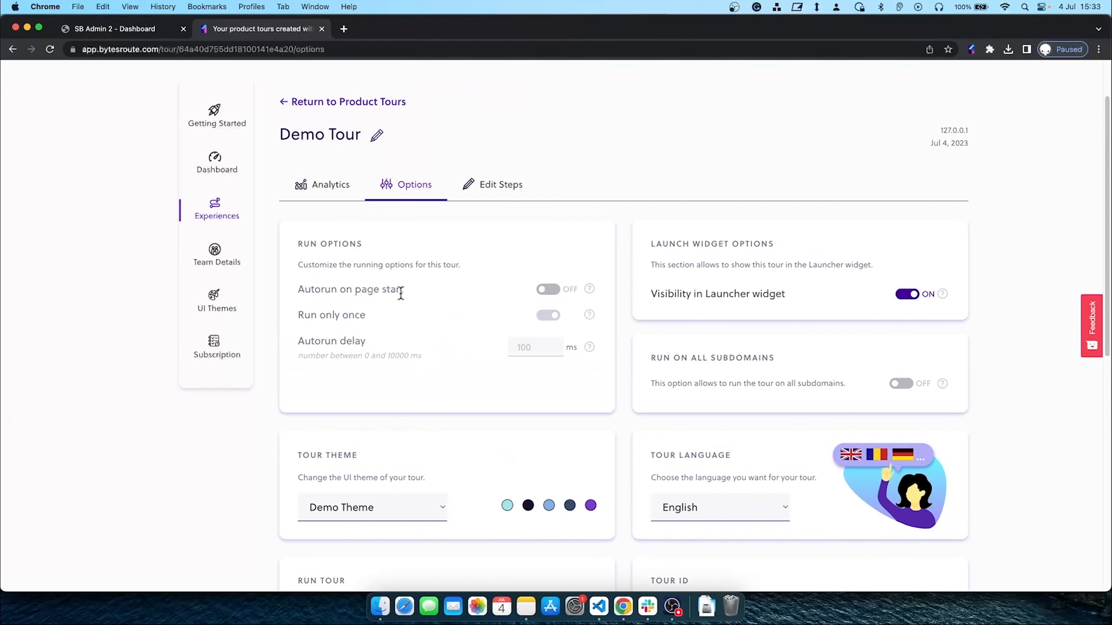
click(545, 291)
click(584, 372)
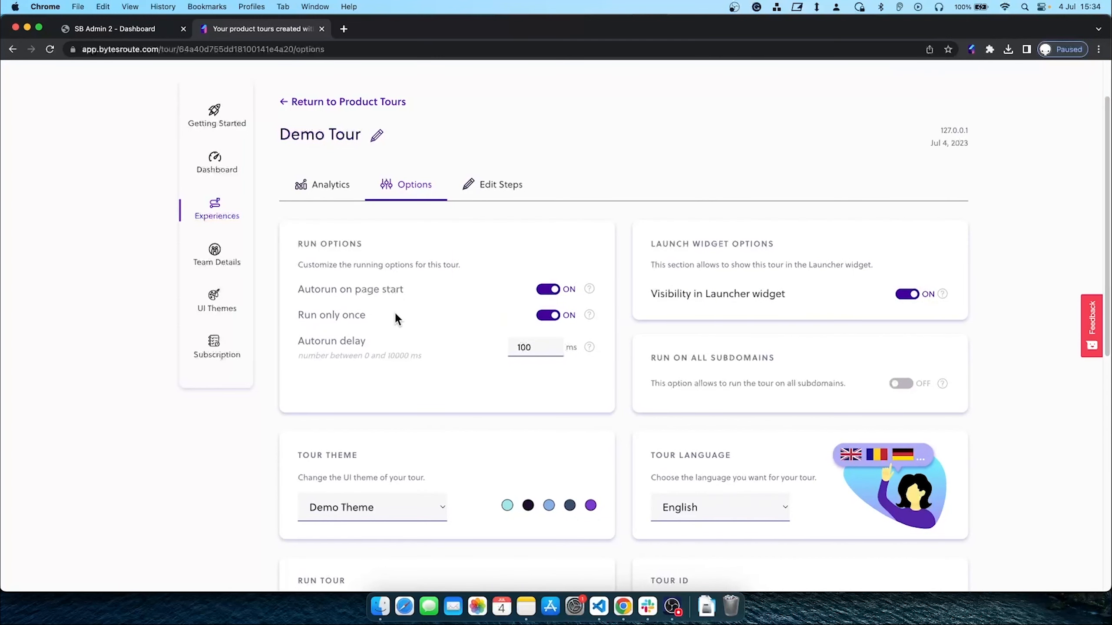
Turn off Run only once for Demo Tour and confirm Disable
click(546, 316)
click(579, 367)
click(123, 35)
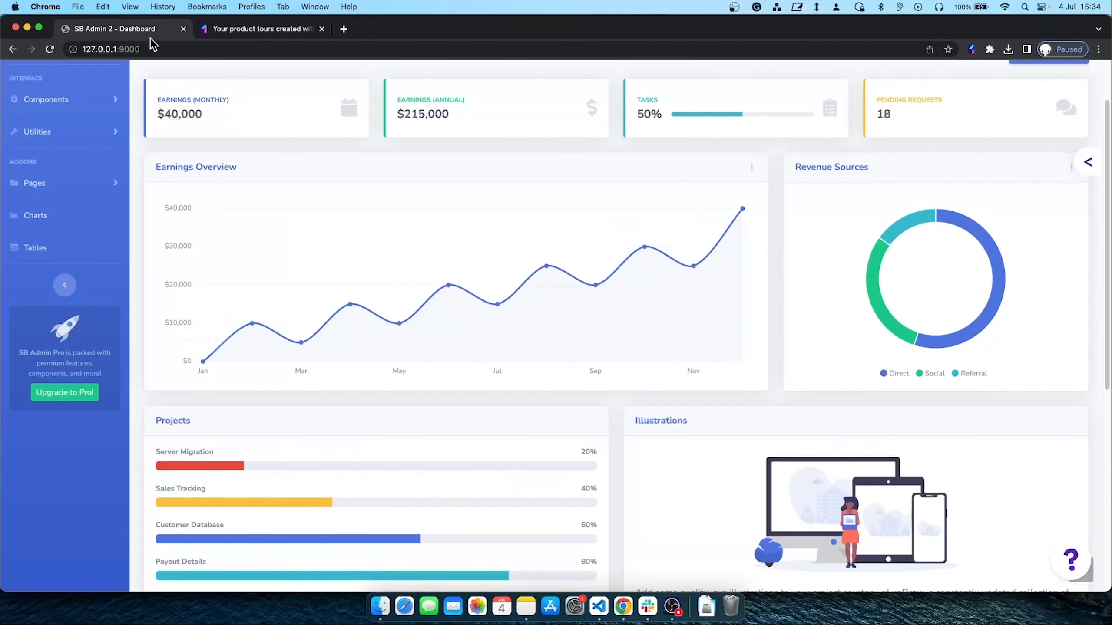
Reload the SB Admin 2 dashboard until Demo Tour starts automatically
click(50, 49)
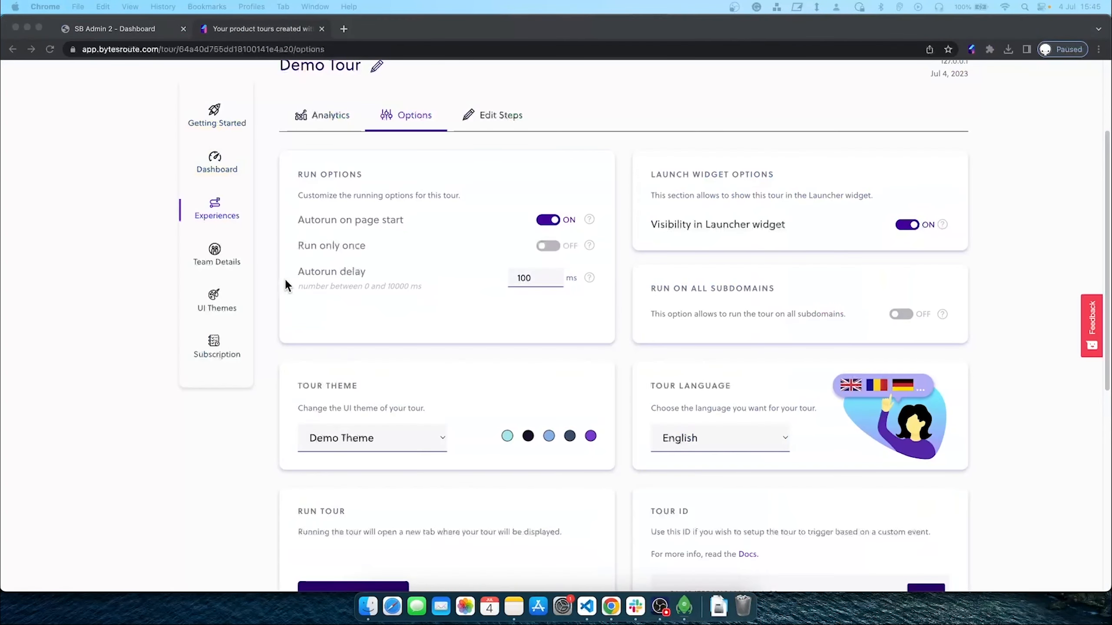
click(286, 281)
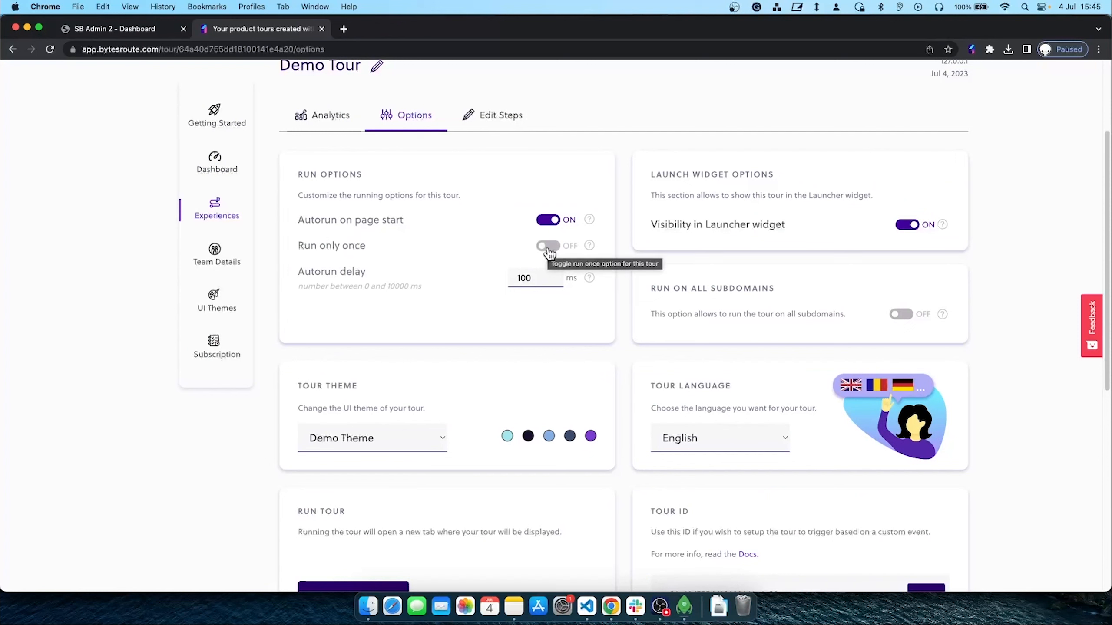
click(139, 30)
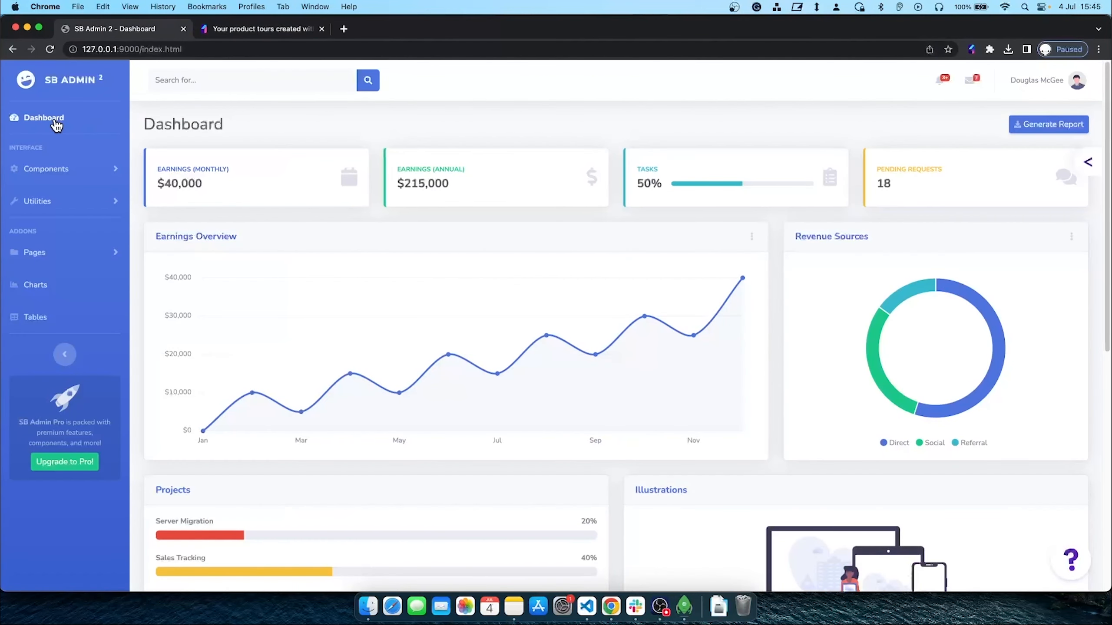
key(super+r)
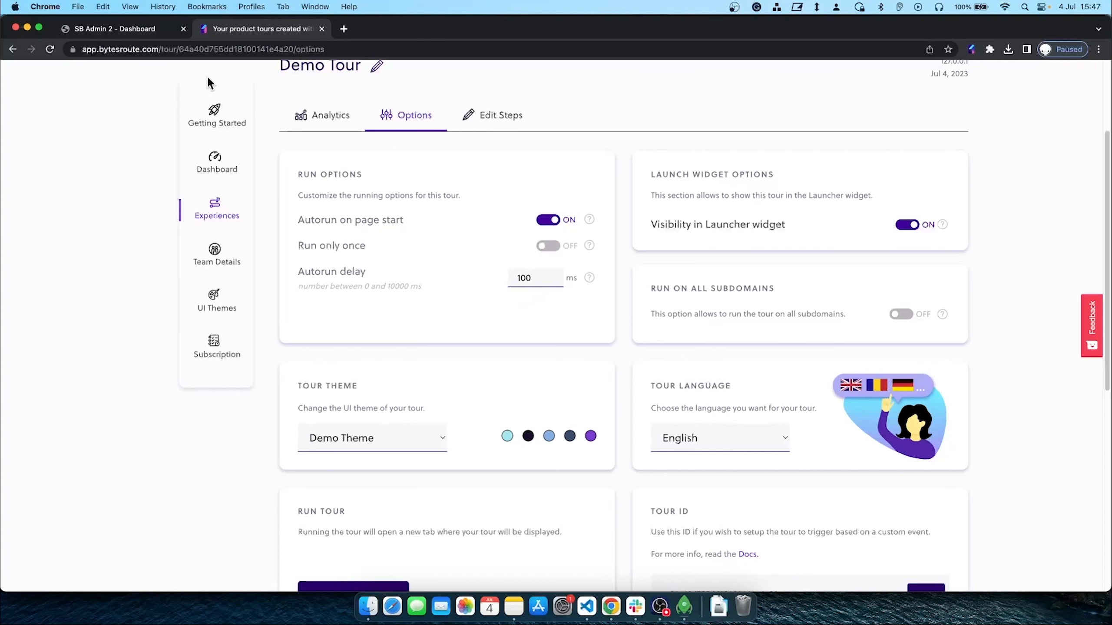
click(130, 30)
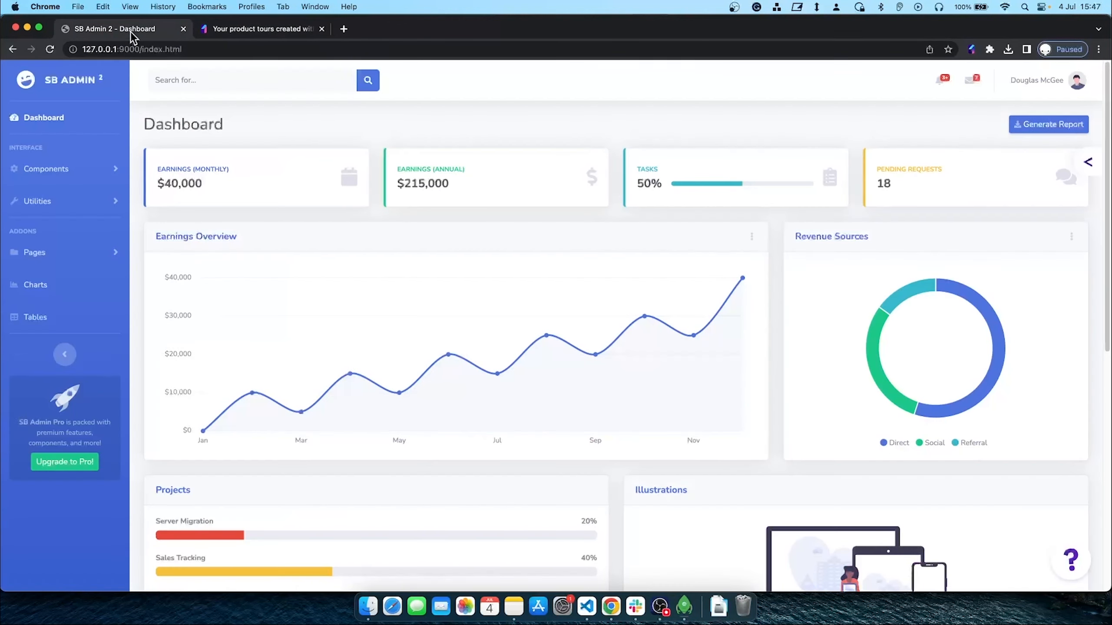
click(48, 123)
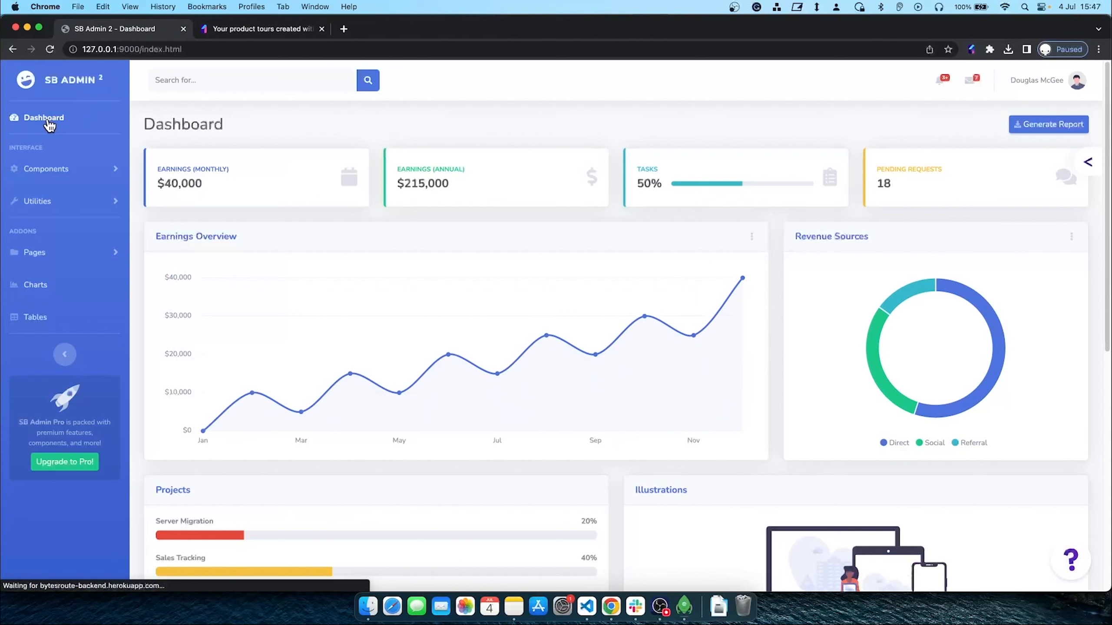
click(50, 125)
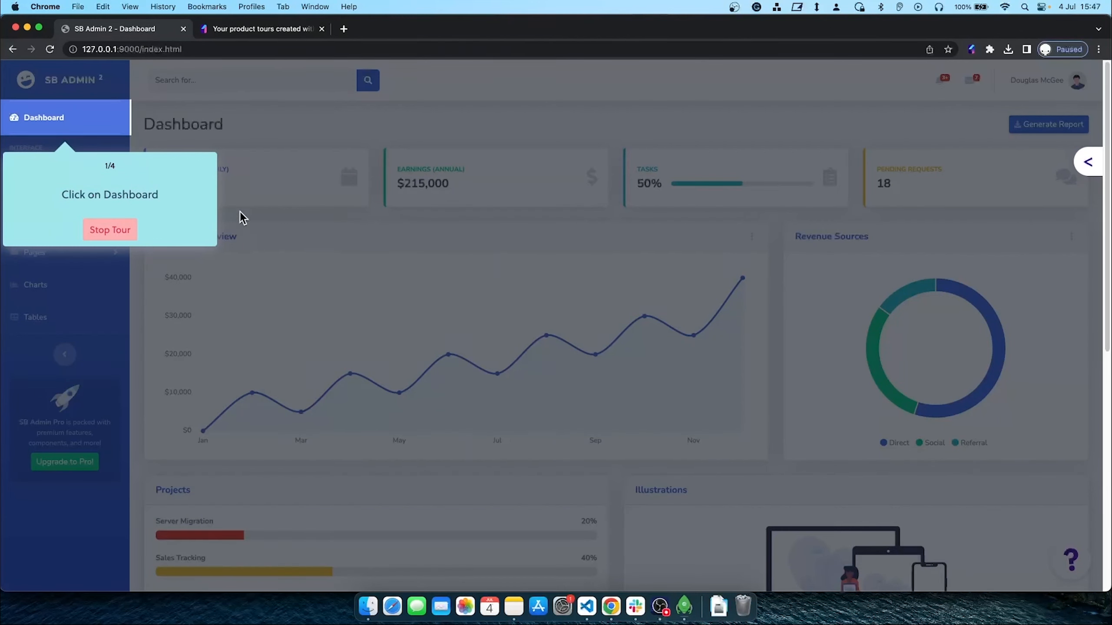
Complete all four Demo Tour steps through All Done and return to Bytes Route
click(96, 129)
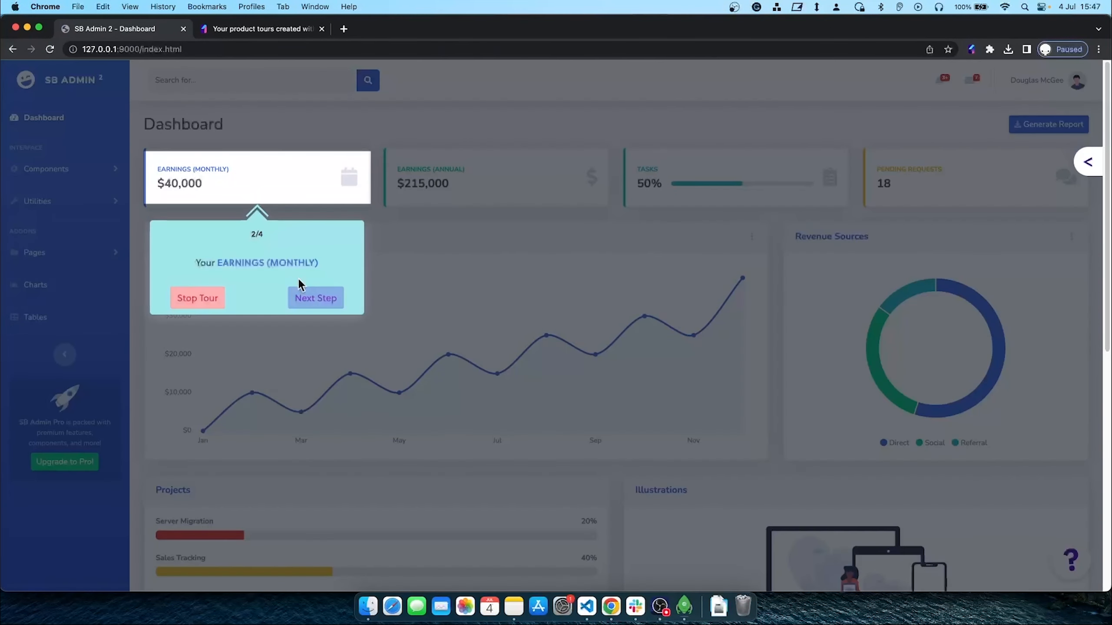
click(312, 302)
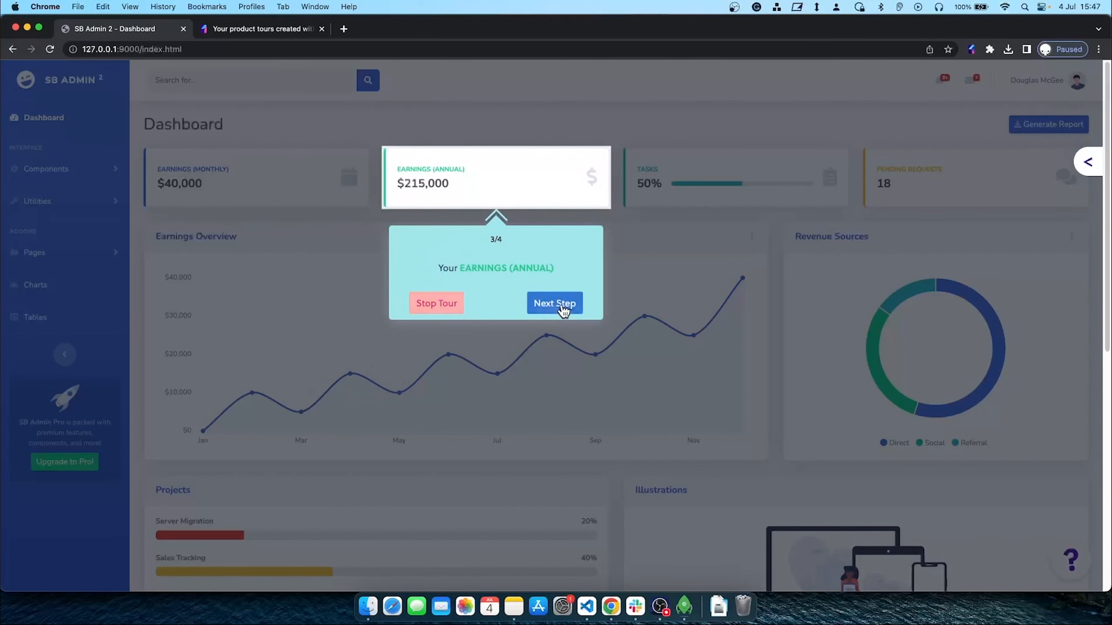
click(563, 311)
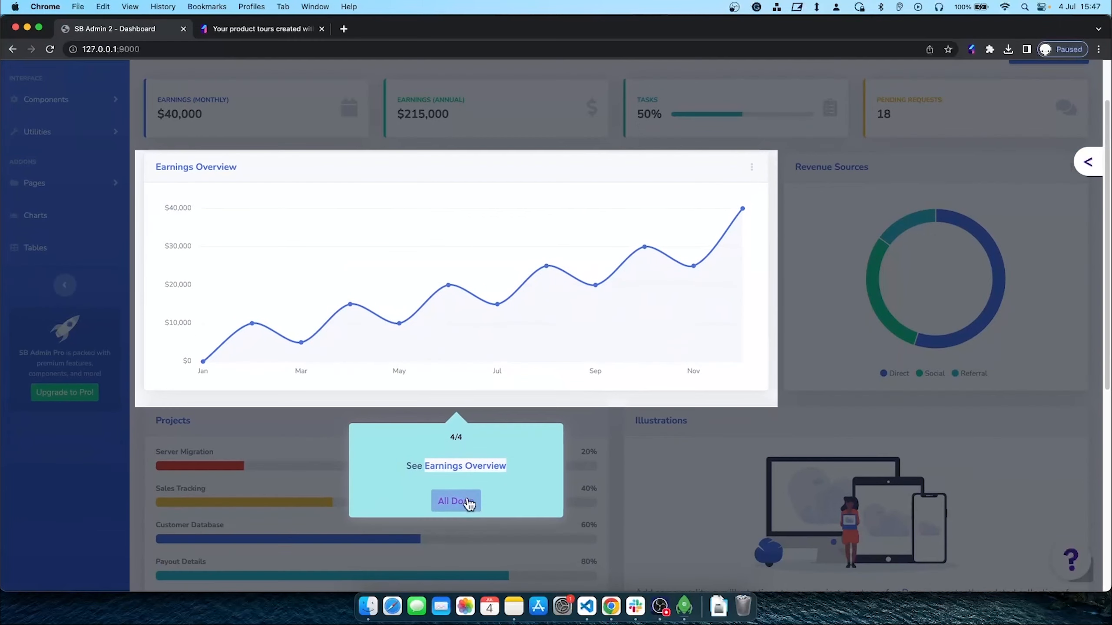
click(460, 499)
click(242, 28)
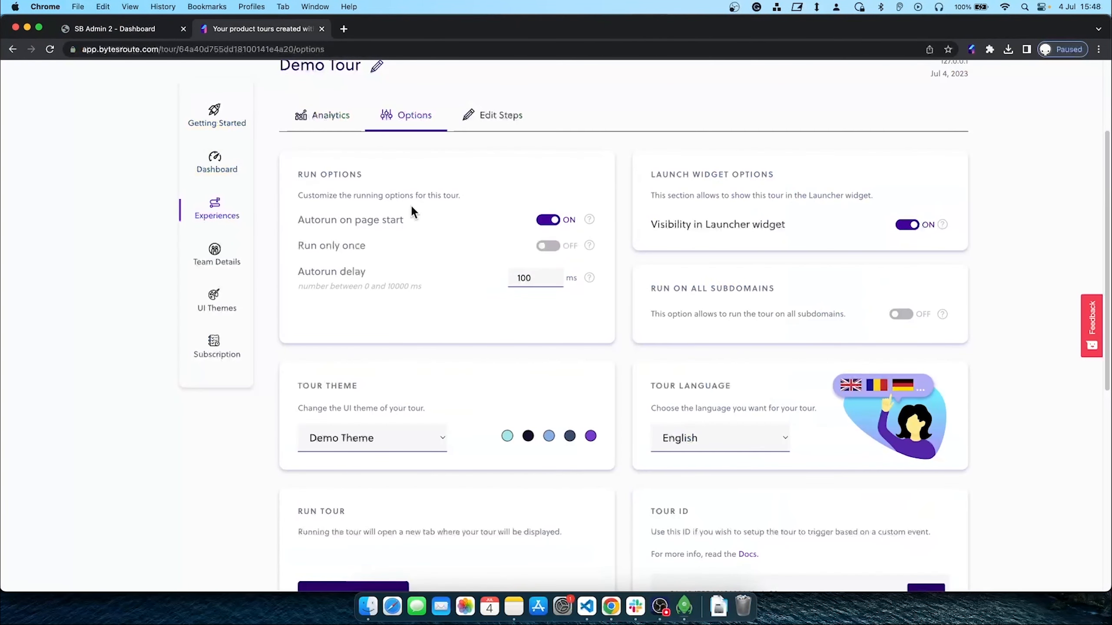
Open Edit Steps and review the EARNINGS (MONTHLY) and EARNINGS (ANNUAL) steps
scroll(487, 222, up, 3)
click(489, 187)
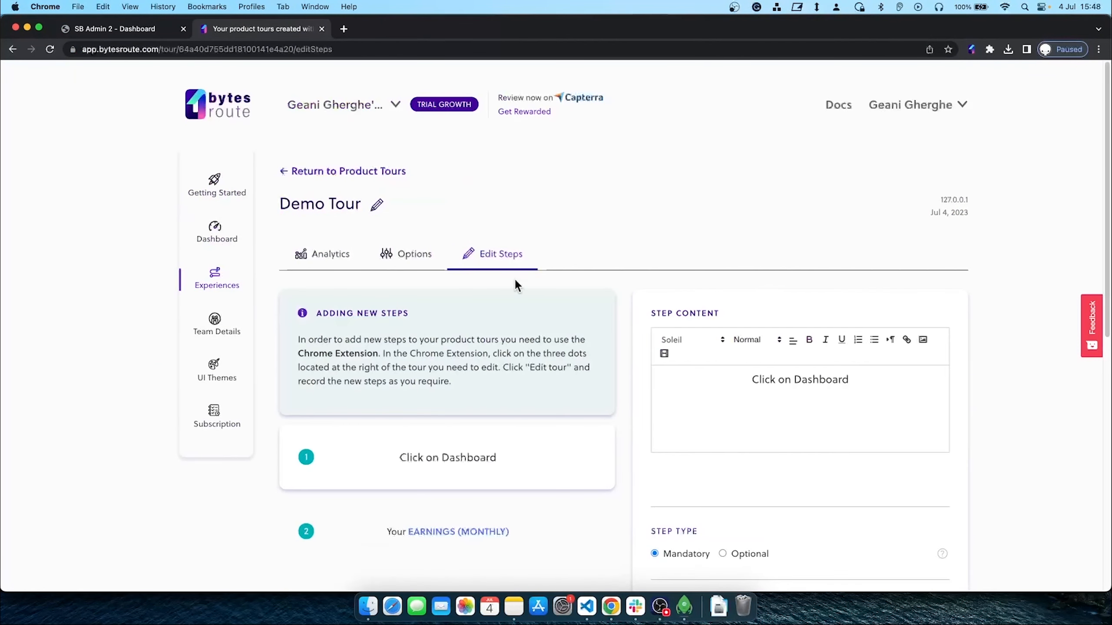
scroll(509, 303, down, 3)
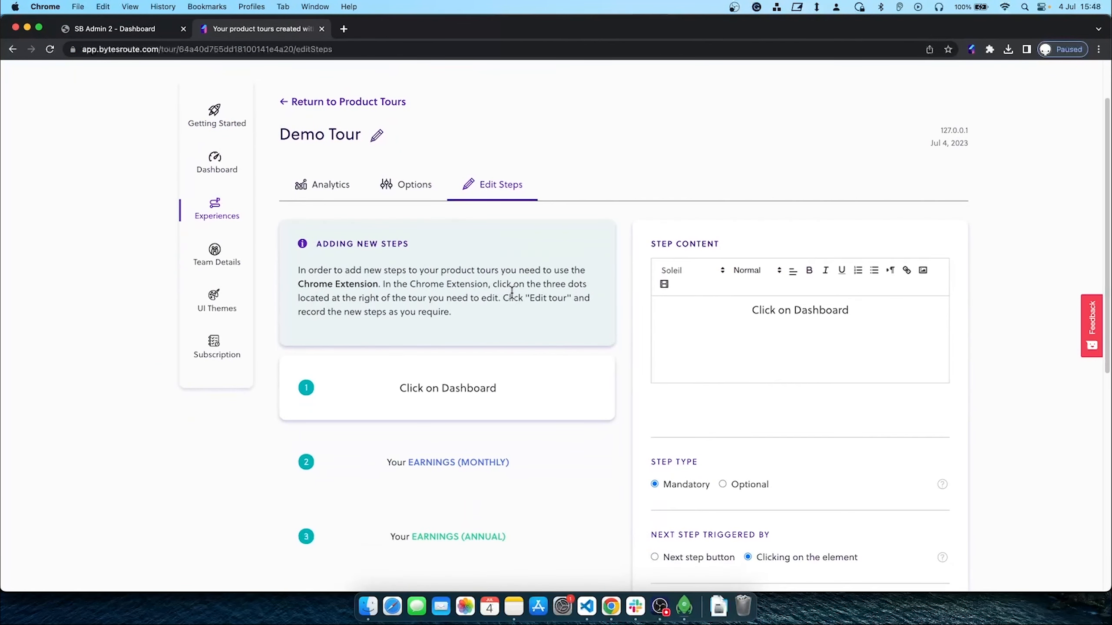
scroll(521, 280, down, 3)
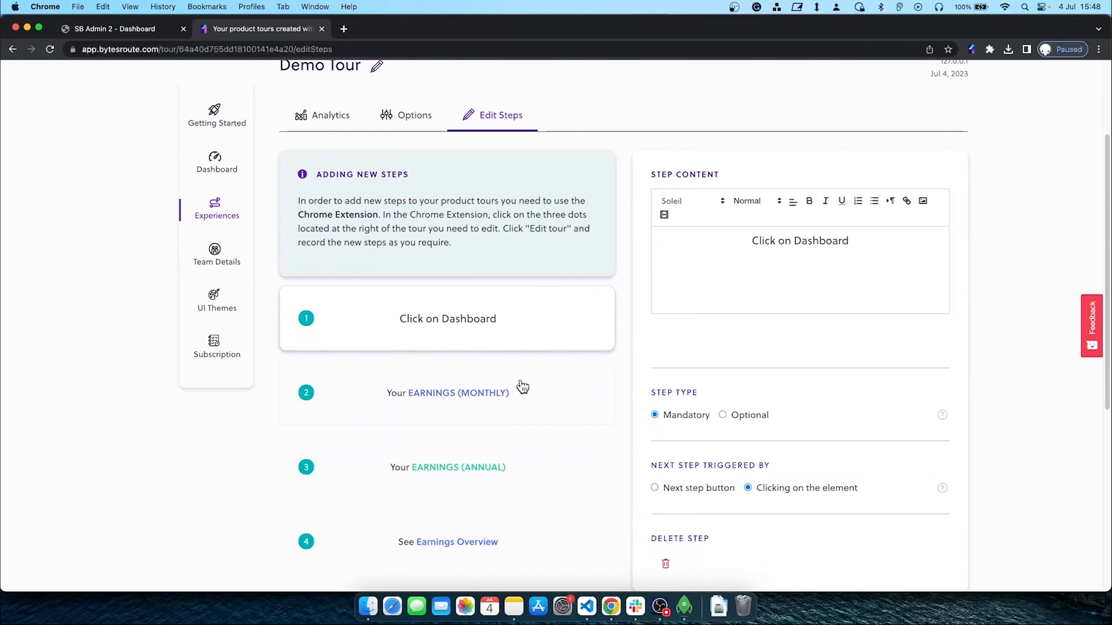
click(534, 393)
scroll(548, 403, down, 3)
click(566, 410)
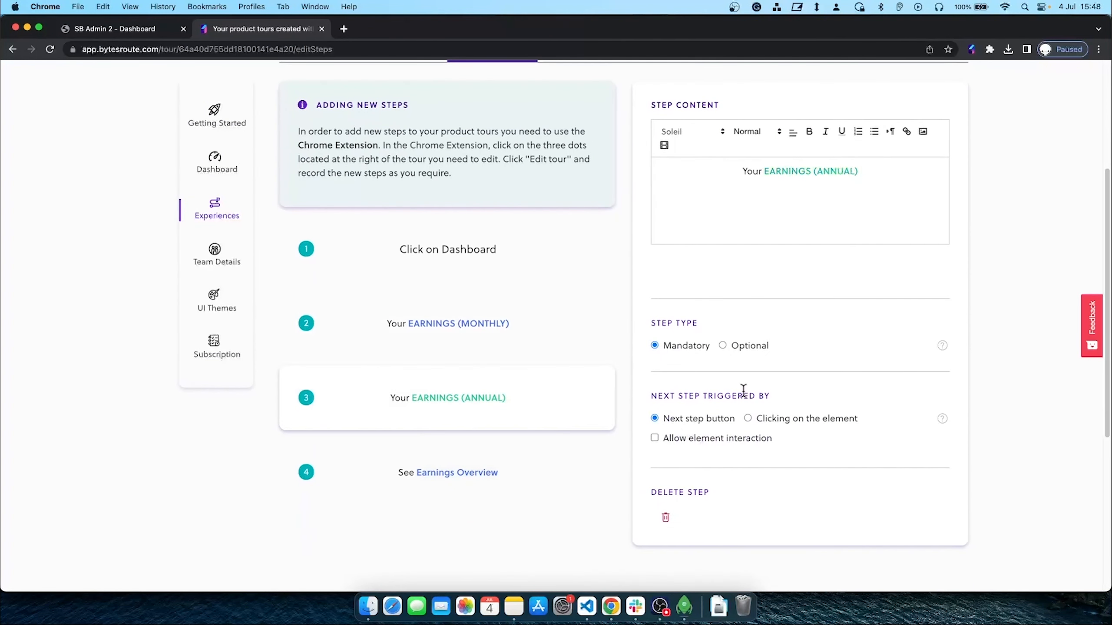
Check the See Earnings Overview and Click on Dashboard steps, then return to Product Tours
click(572, 465)
scroll(574, 430, up, 6)
click(575, 390)
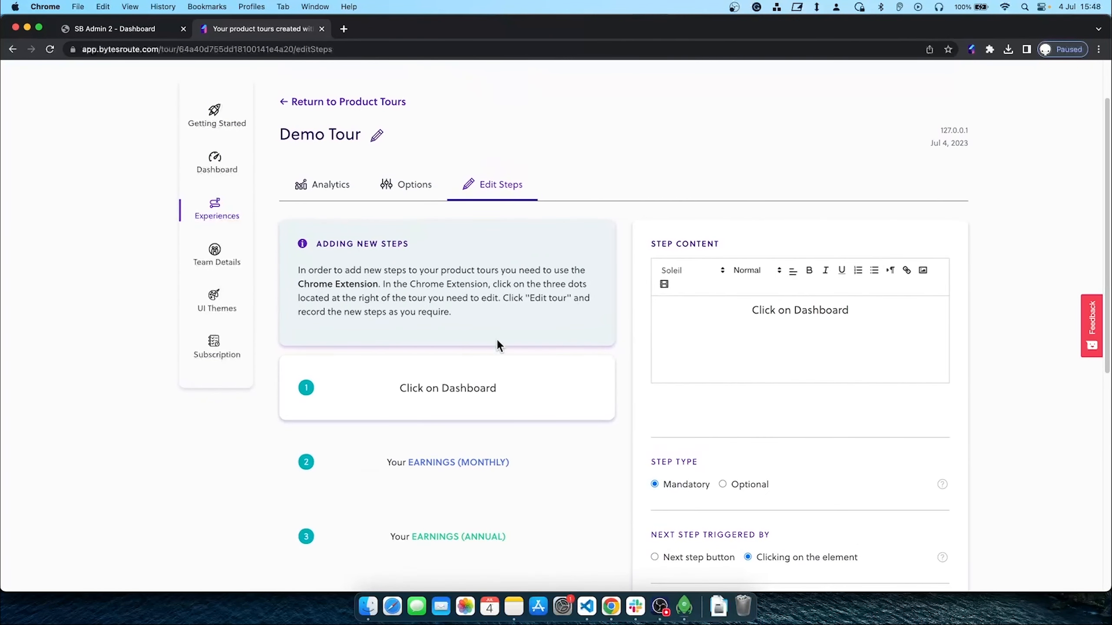
scroll(500, 309, down, 3)
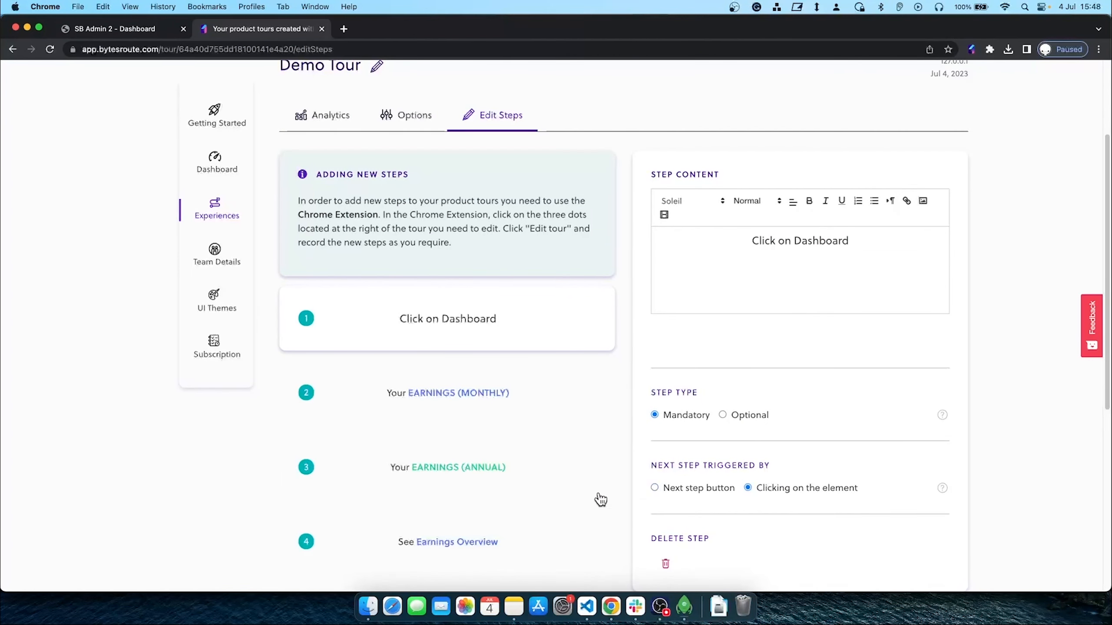
scroll(552, 357, up, 6)
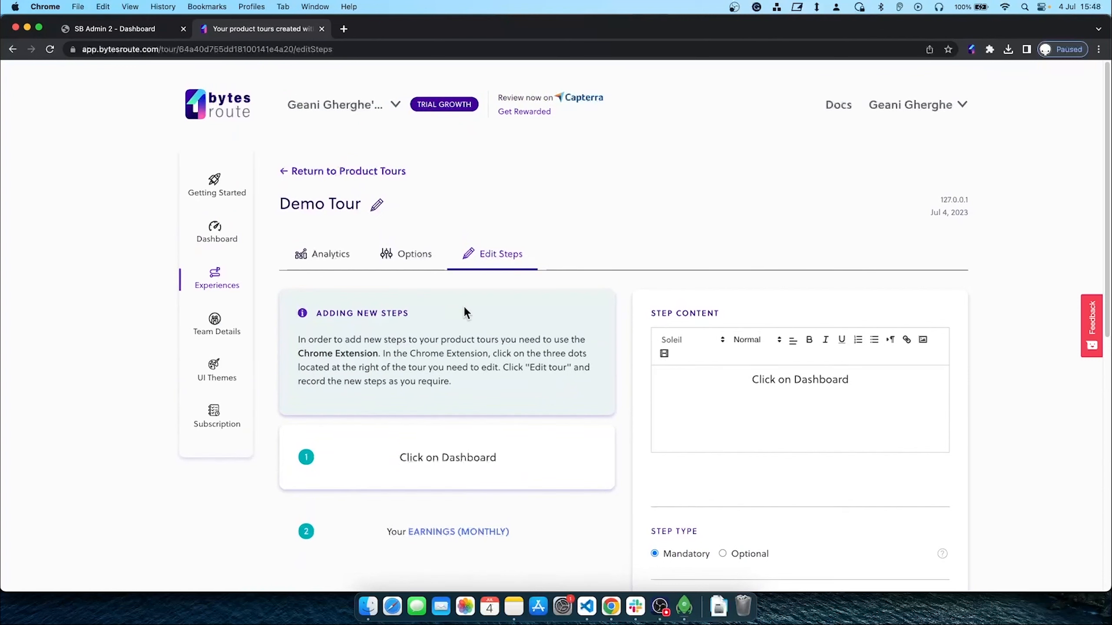
click(342, 171)
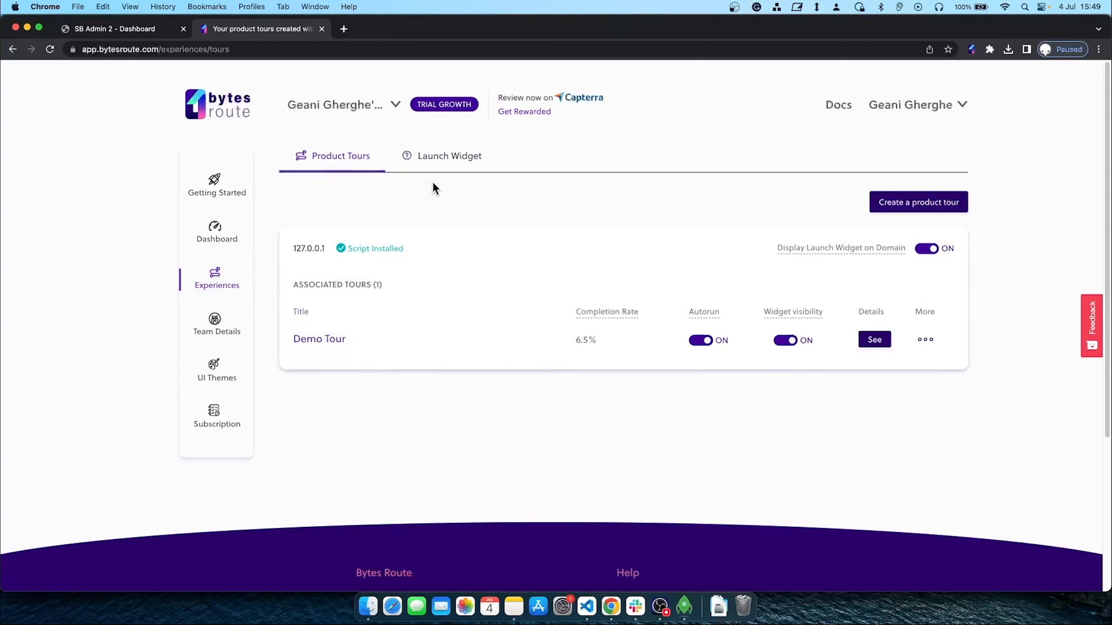
Change the launch widget description from 'How it works' to 'Onboarding Tours' and save
click(445, 166)
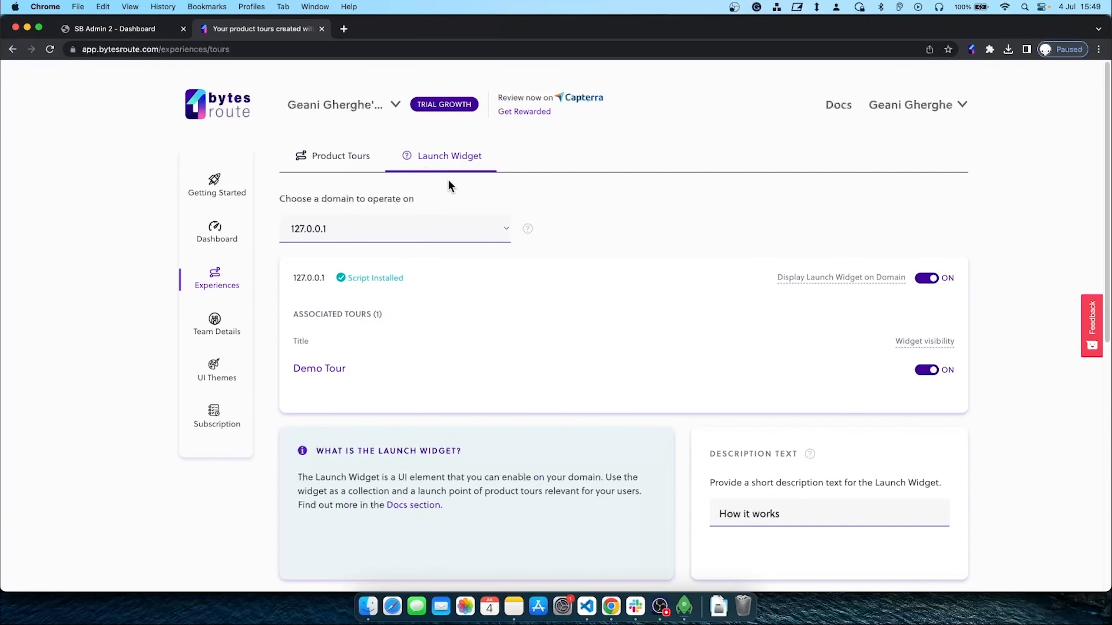
scroll(449, 182, down, 3)
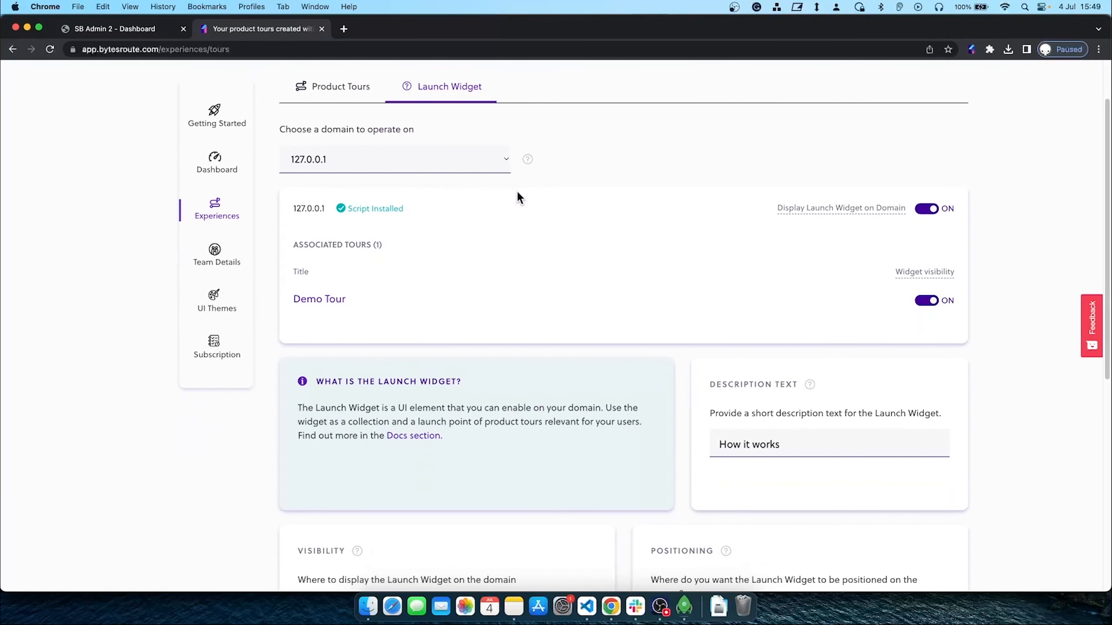
scroll(517, 193, down, 3)
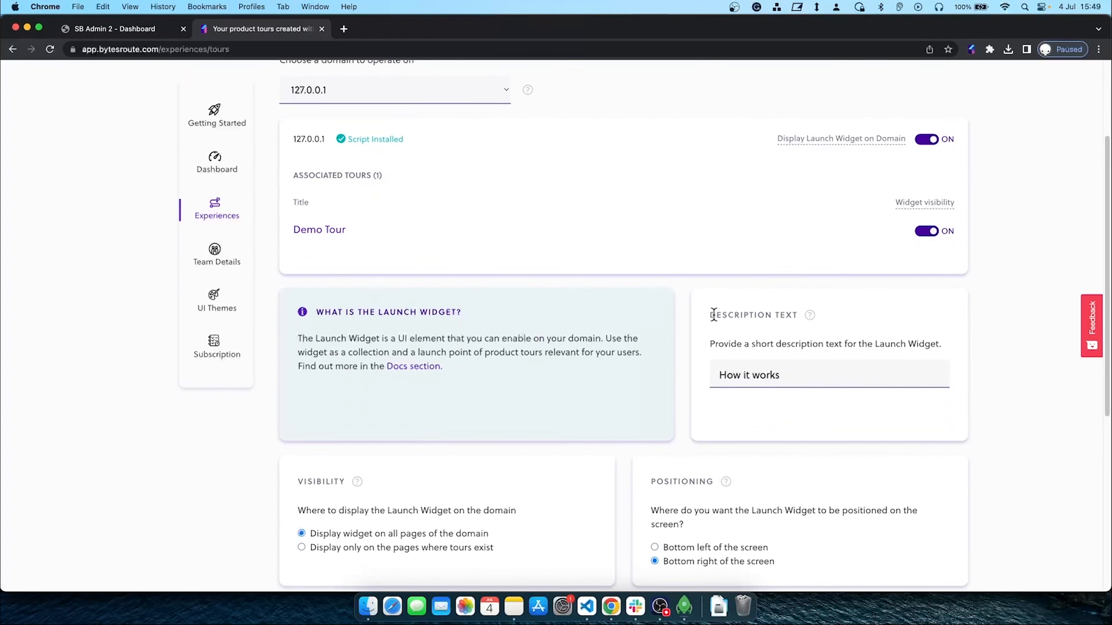
click(812, 375)
drag(826, 372, 716, 370)
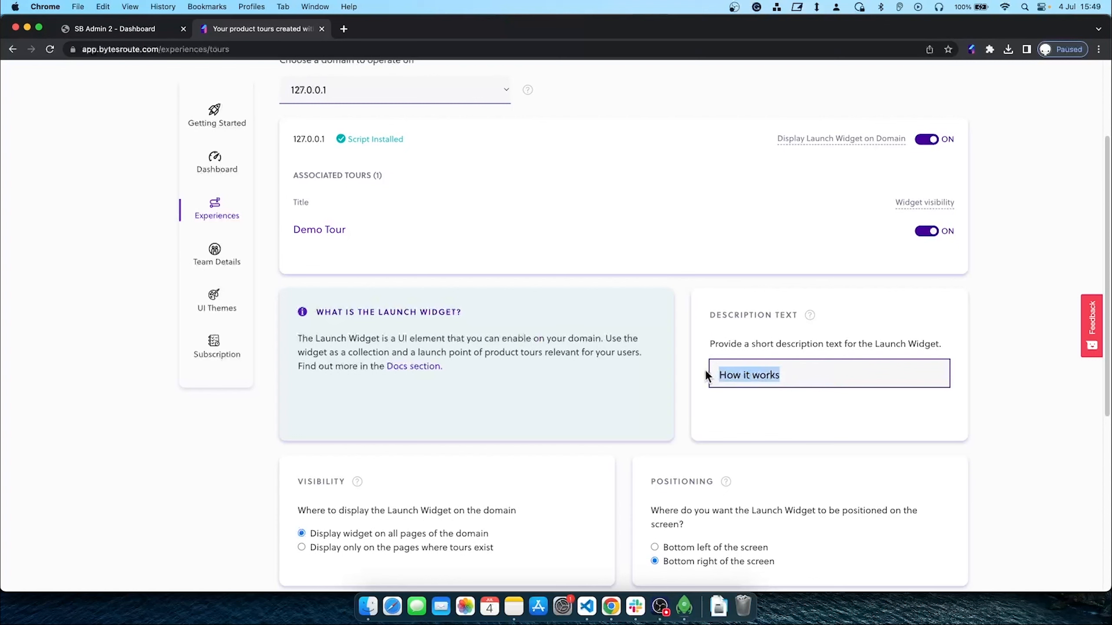
key(BackSpace)
text(On)
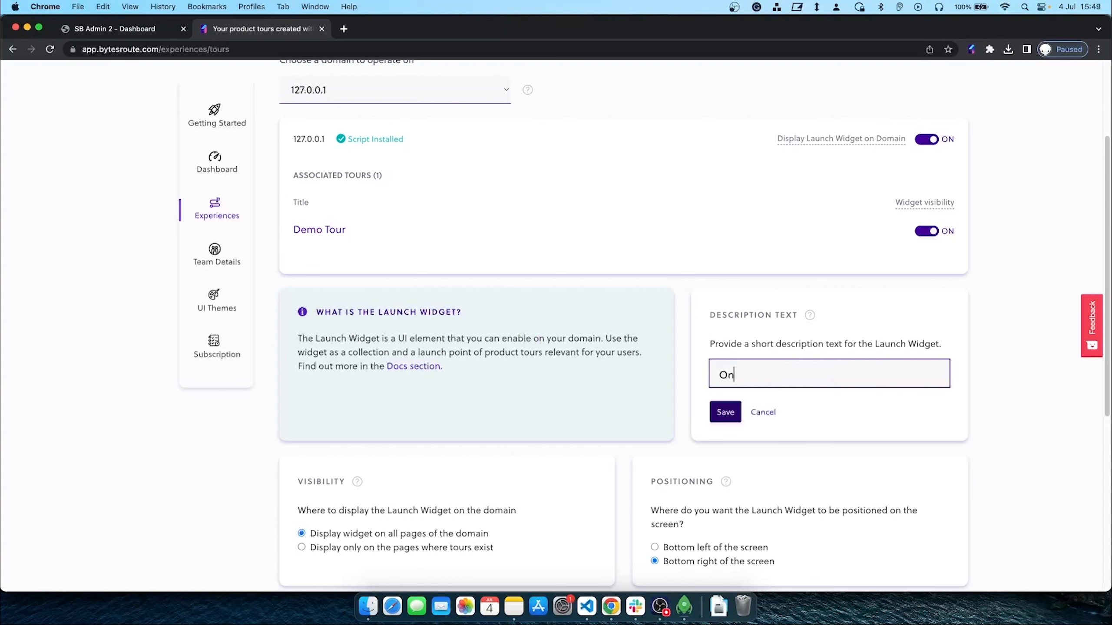
text(boarding Tours)
click(726, 412)
Position the launch widget at the bottom left of the screen
scroll(697, 387, down, 2)
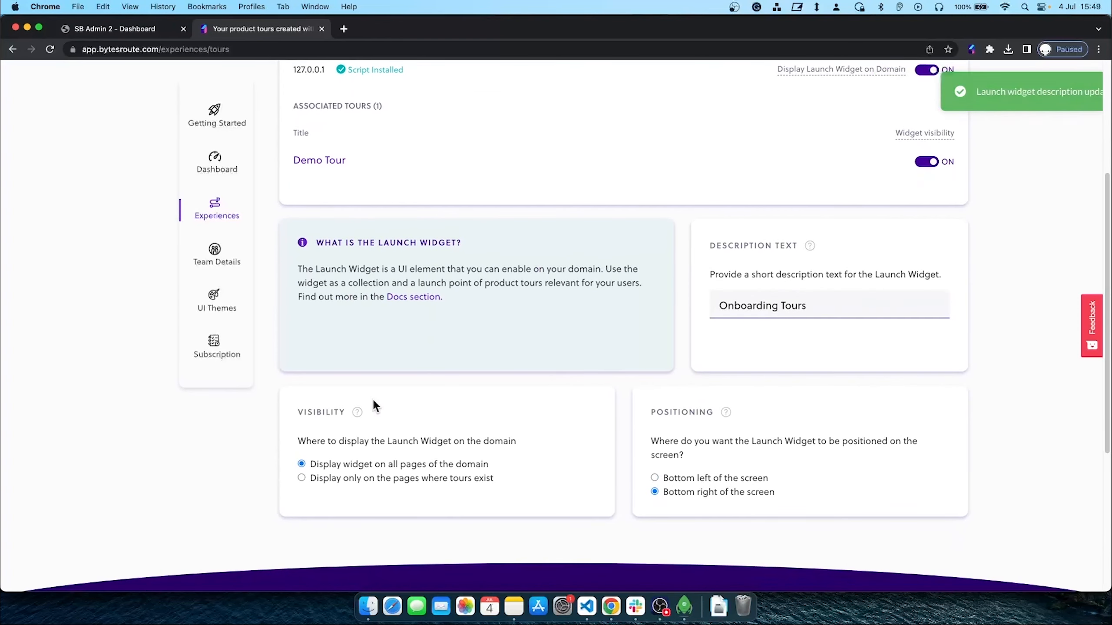
mouse_move(355, 414)
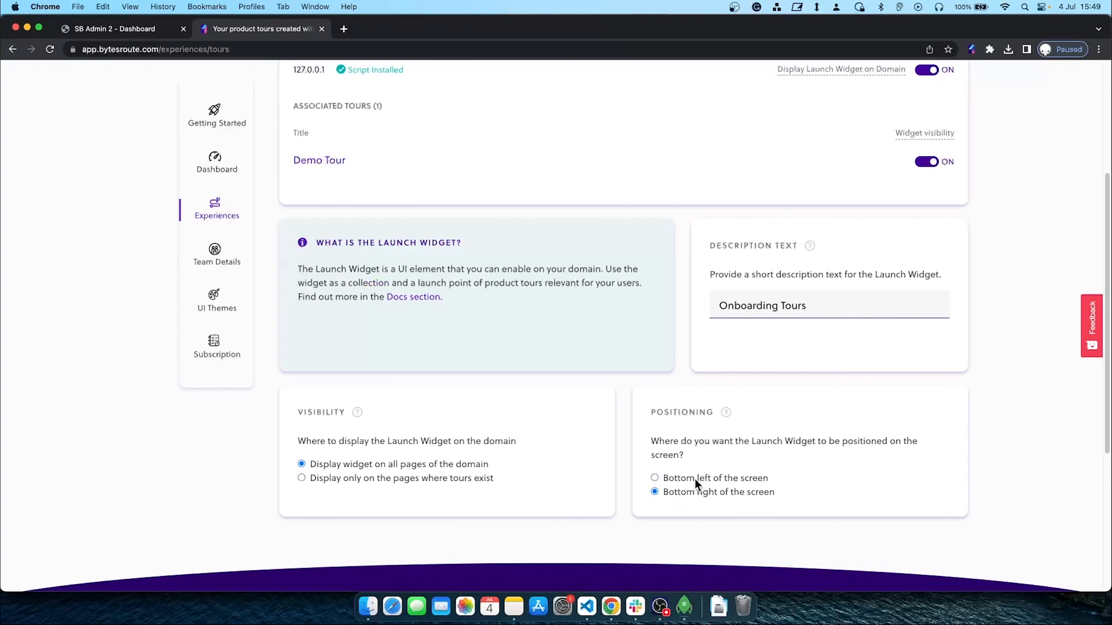
click(661, 490)
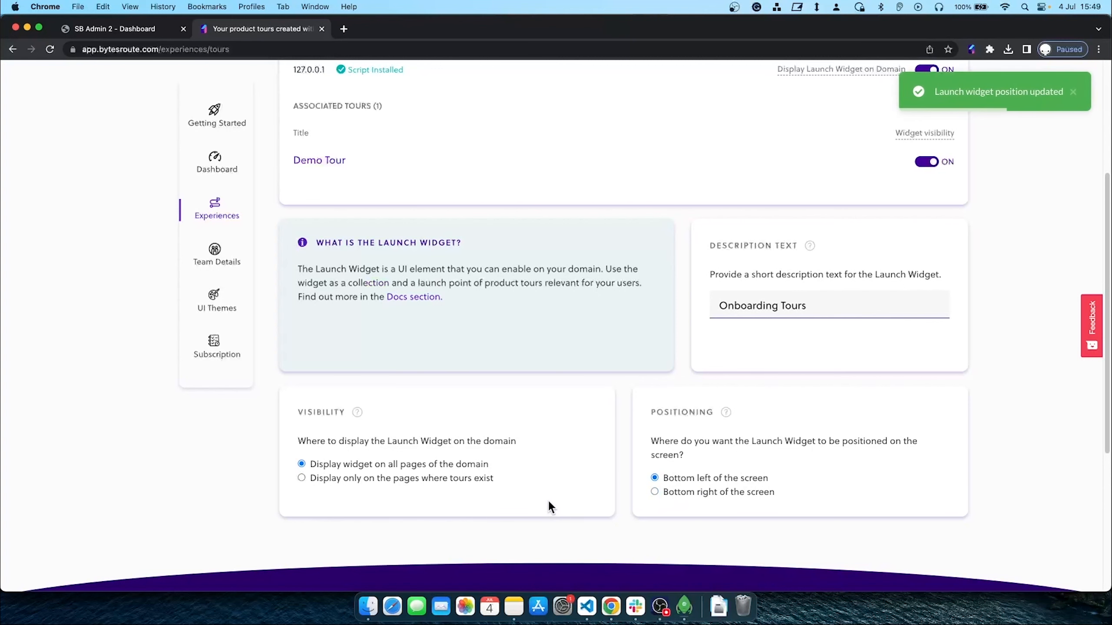
scroll(547, 500, up, 4)
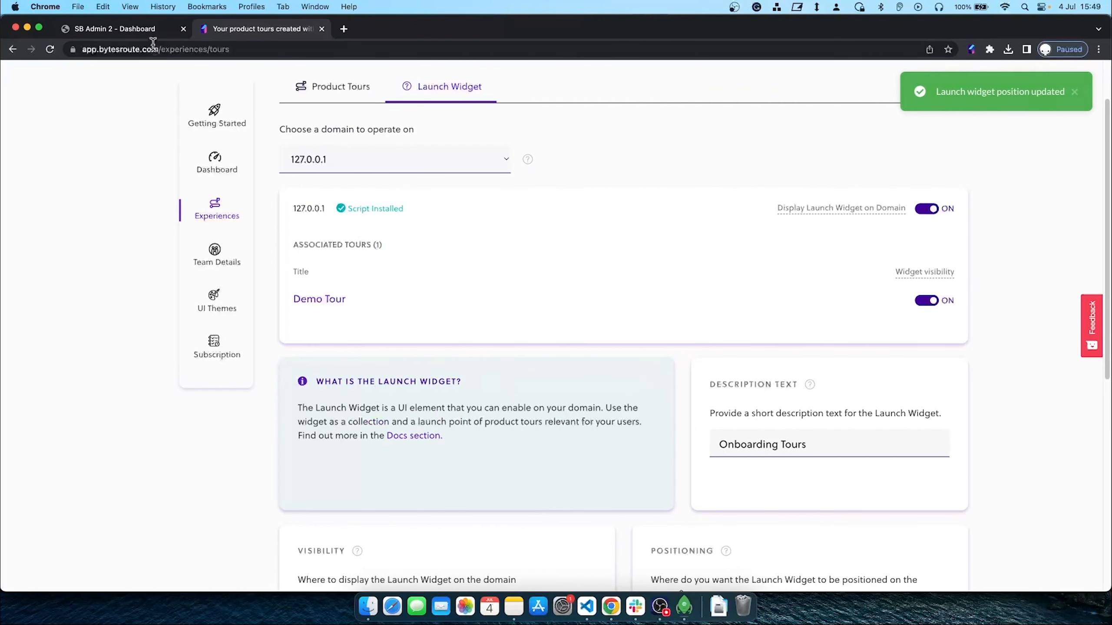
click(130, 27)
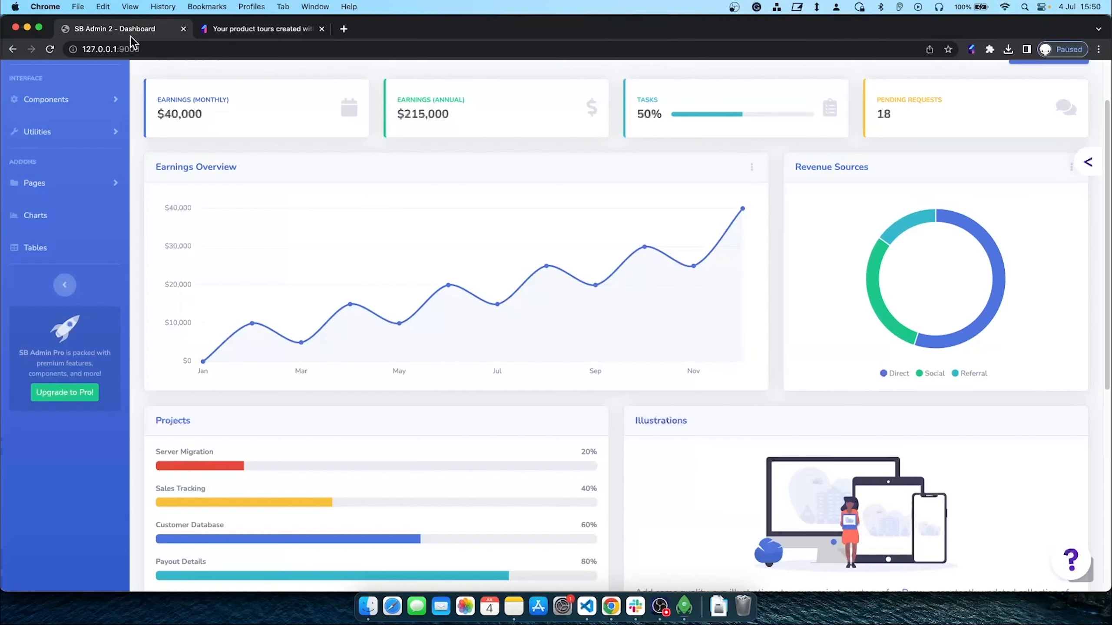
click(48, 50)
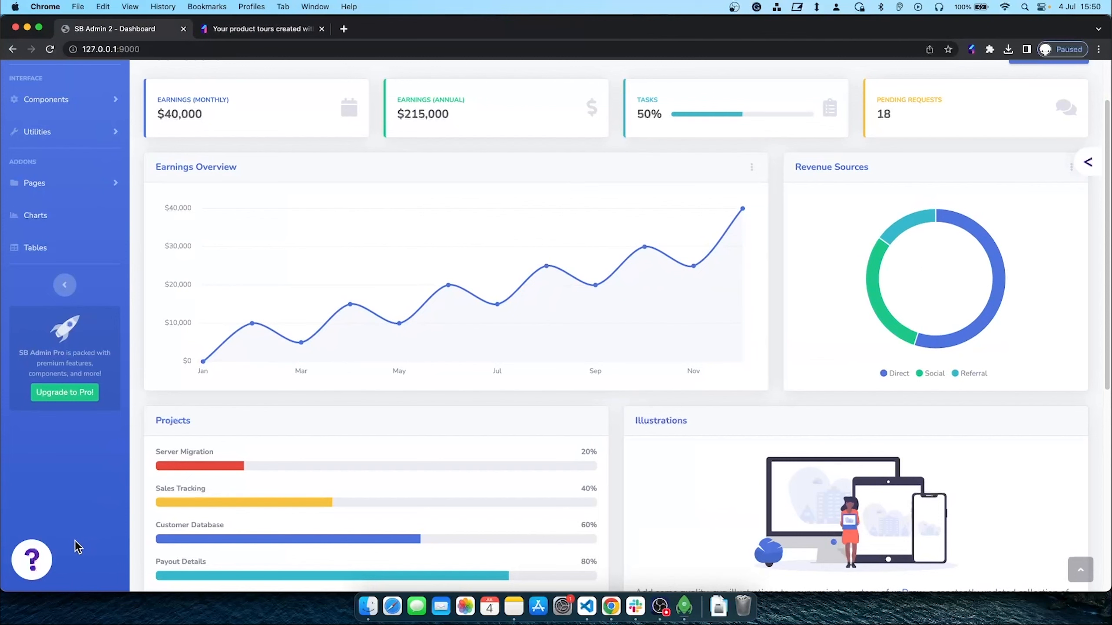
click(42, 549)
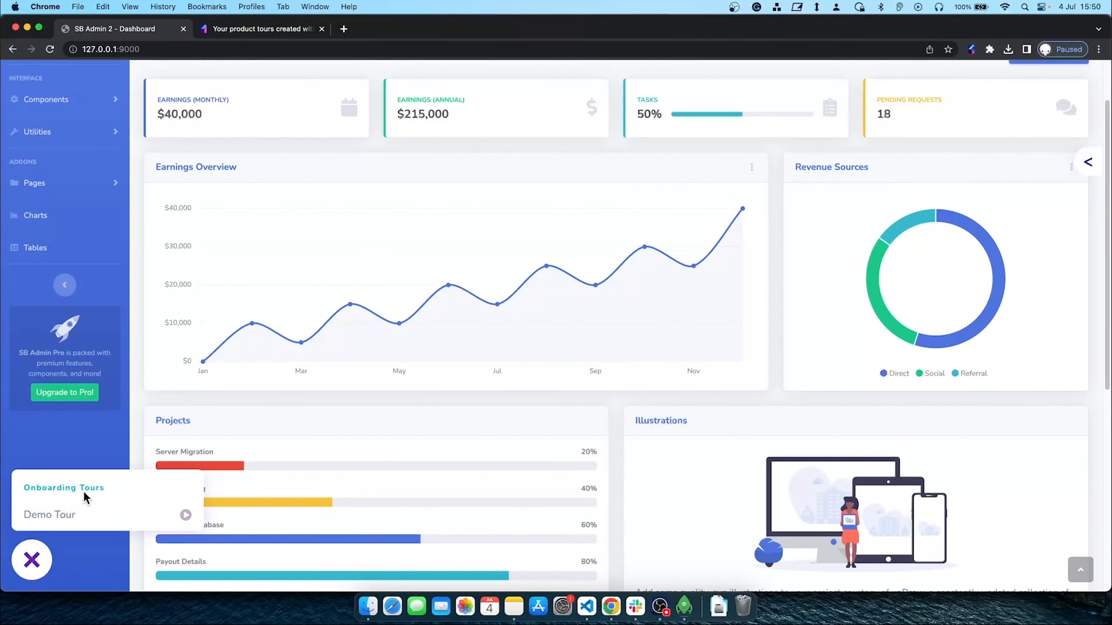
click(61, 447)
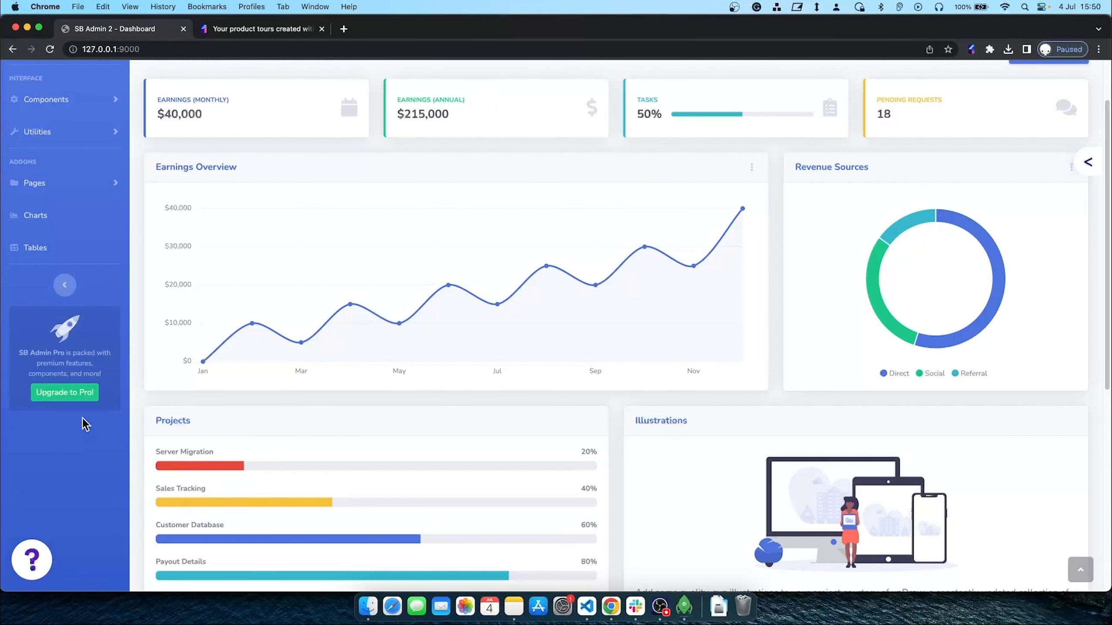
click(233, 29)
scroll(442, 254, up, 3)
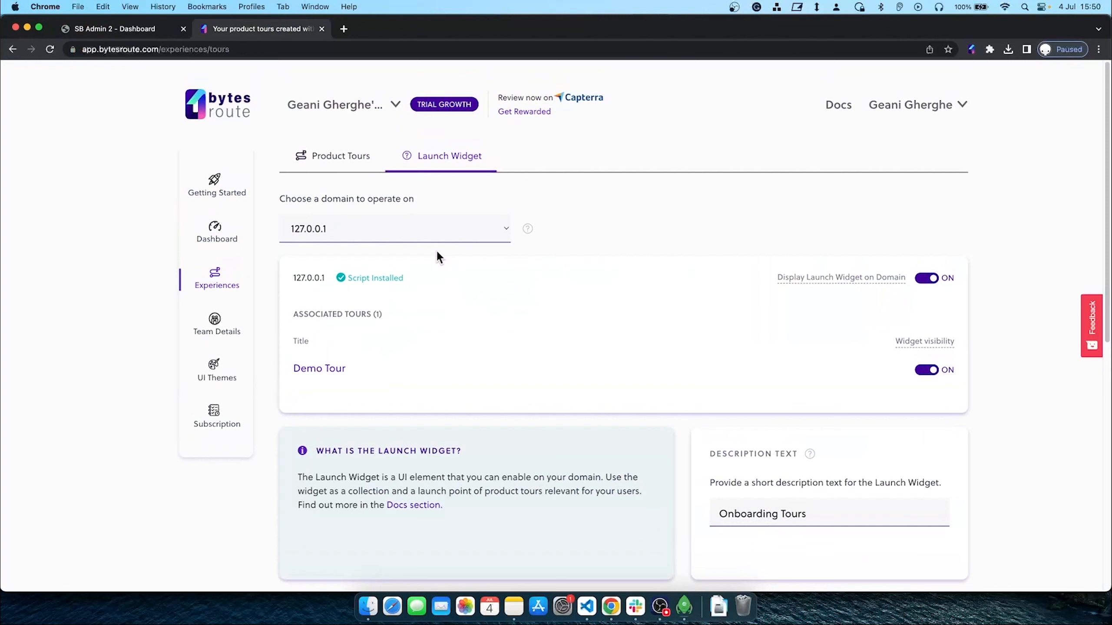
Log out from the Subscription page and sign in with a different account
click(212, 420)
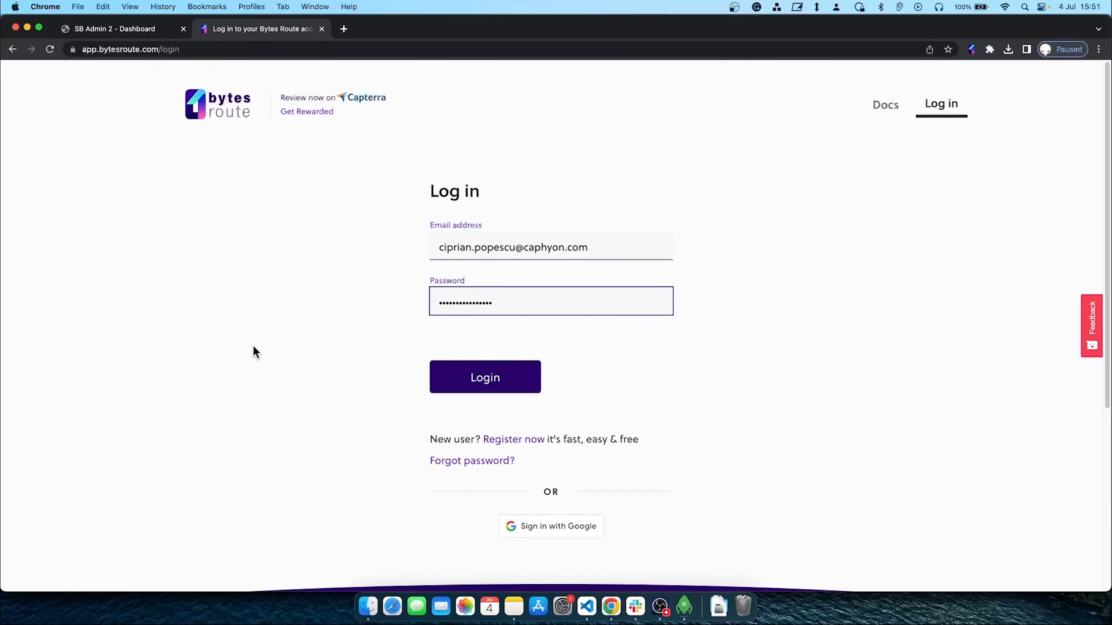
click(498, 378)
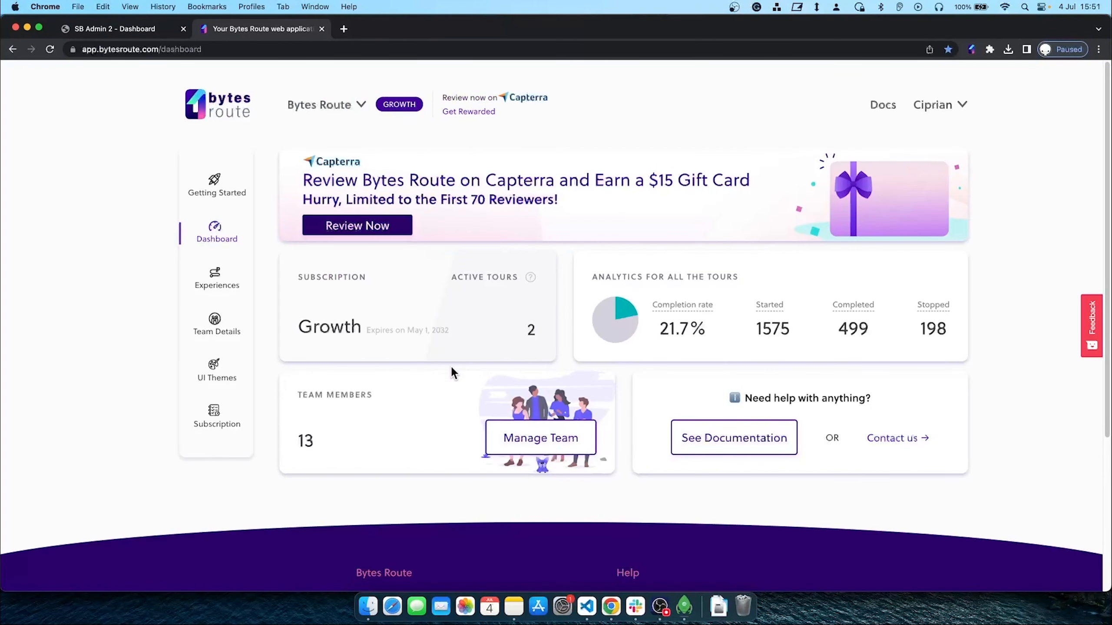
Create a team named 'Second Team' and switch to it from the team list
click(336, 108)
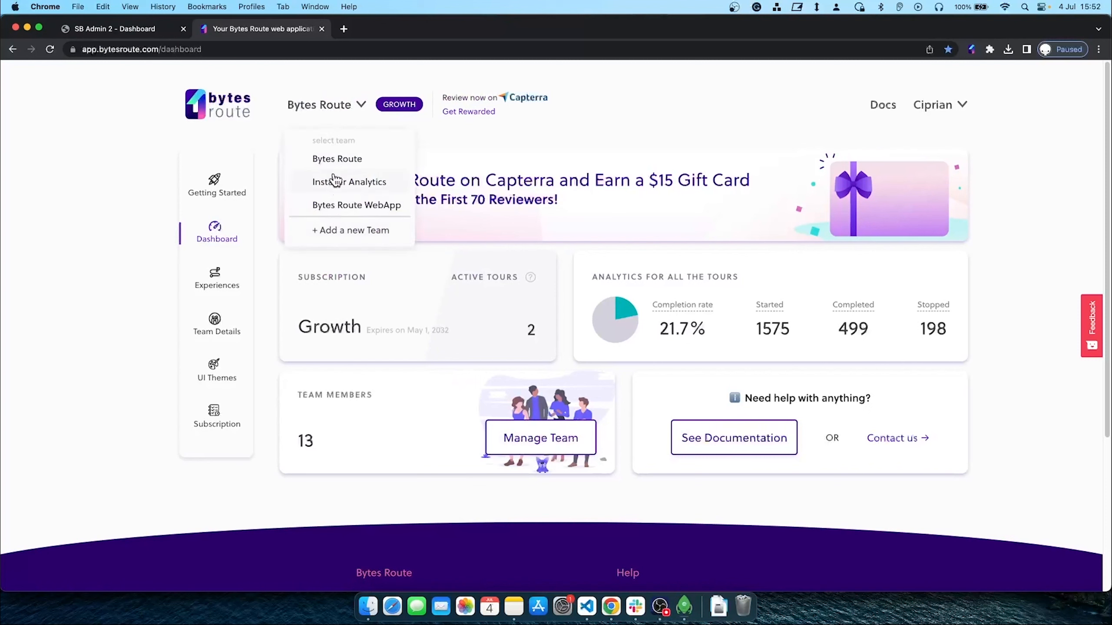
click(345, 243)
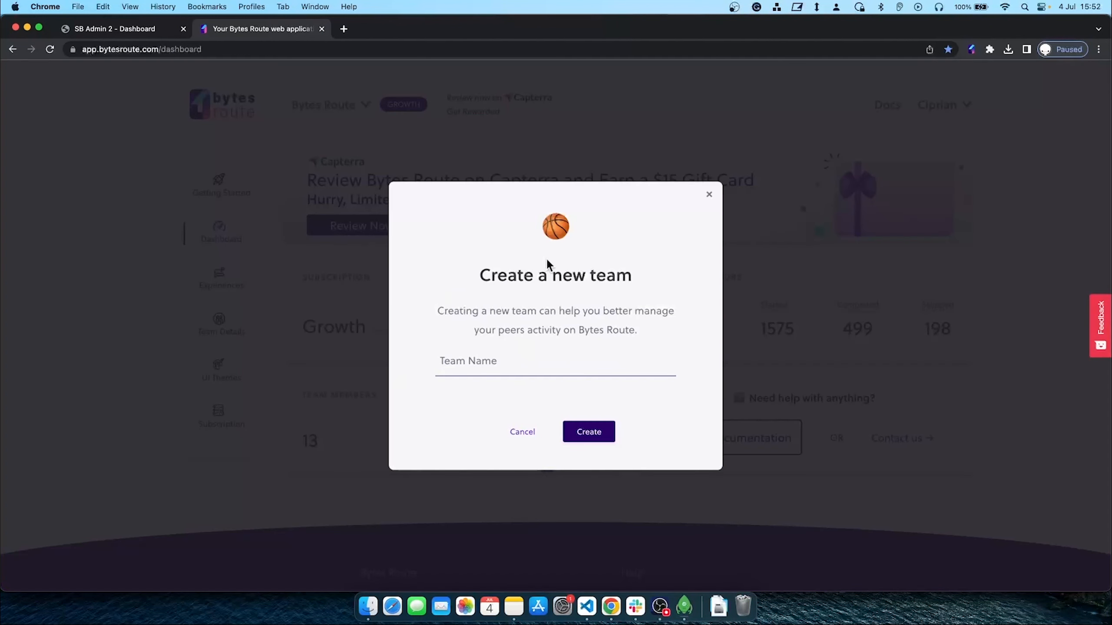
click(504, 364)
text(Second Team)
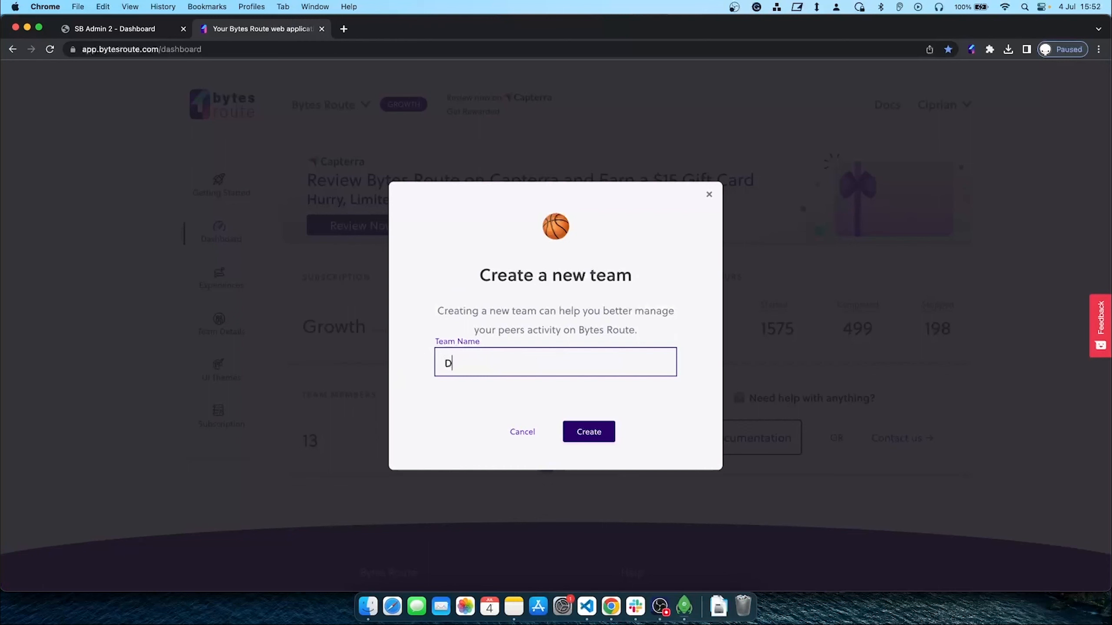
click(571, 430)
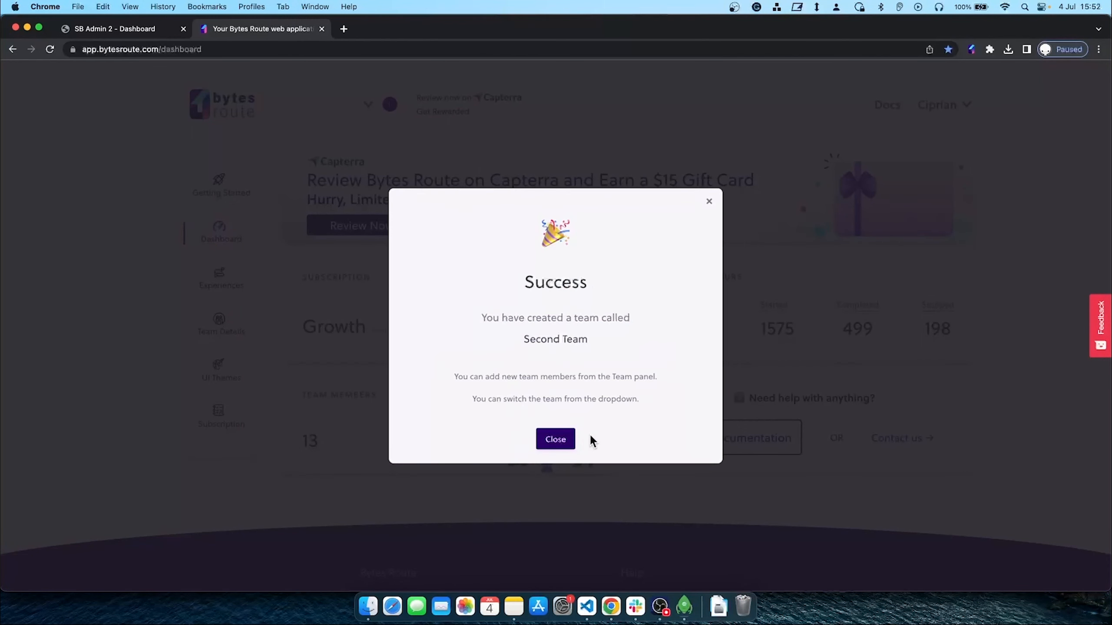
click(562, 440)
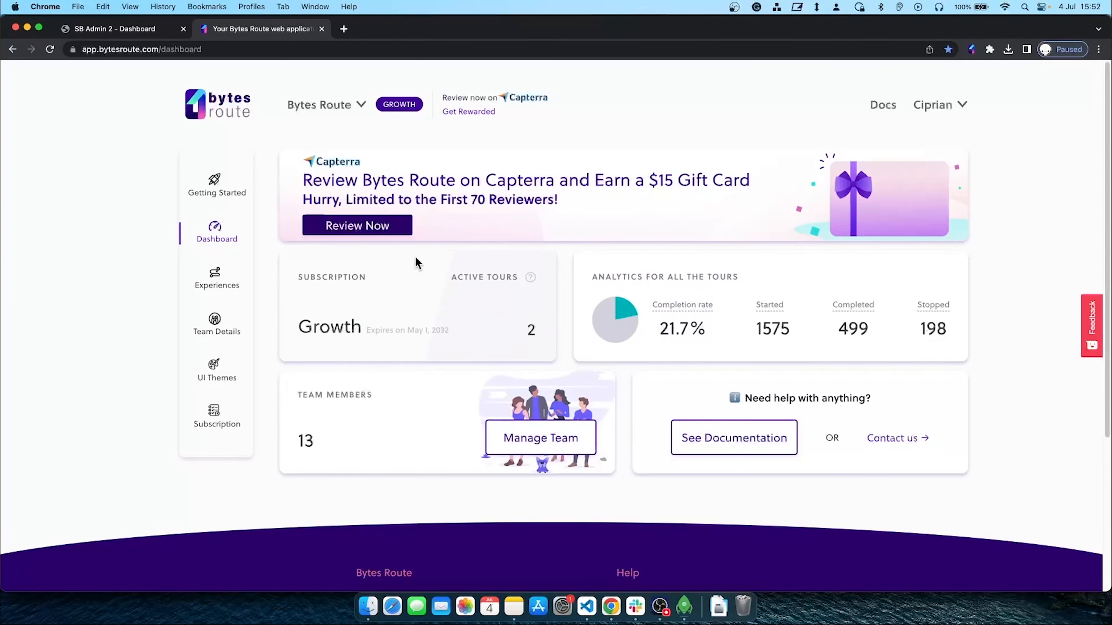
click(326, 105)
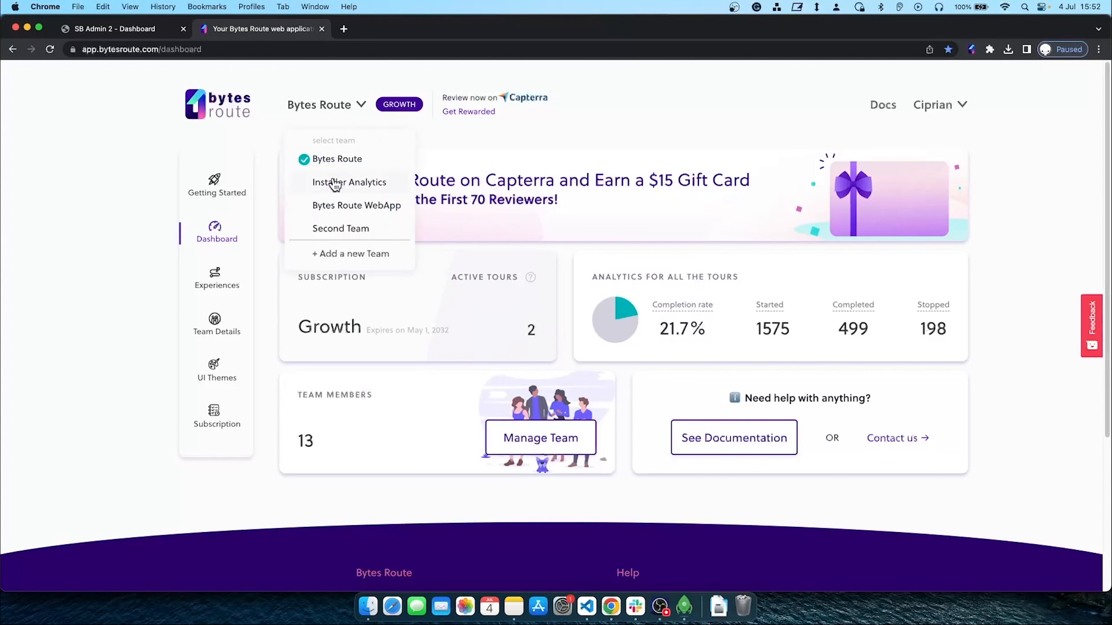
click(340, 228)
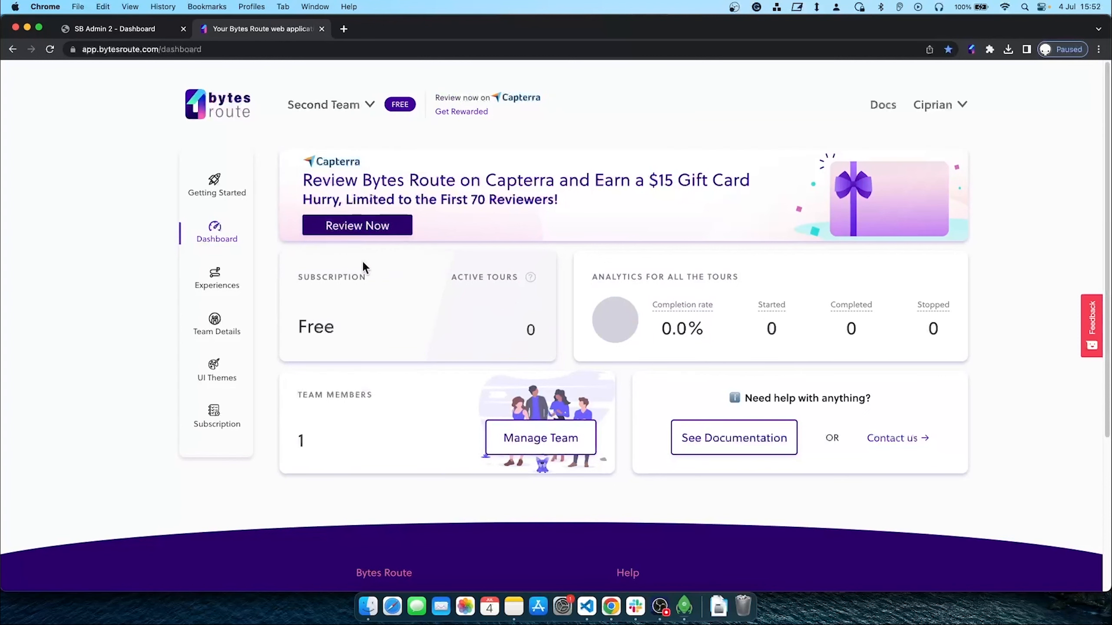
Switch to the Installer Analytics team and open the actions menu for its Installs page walkthrough tour
click(333, 107)
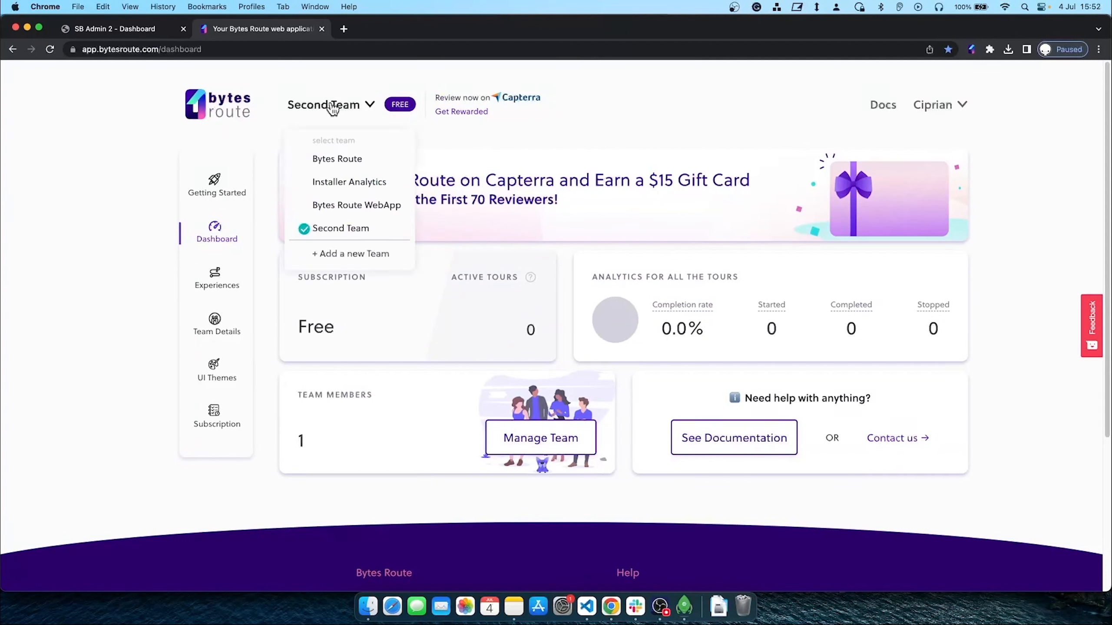
click(352, 184)
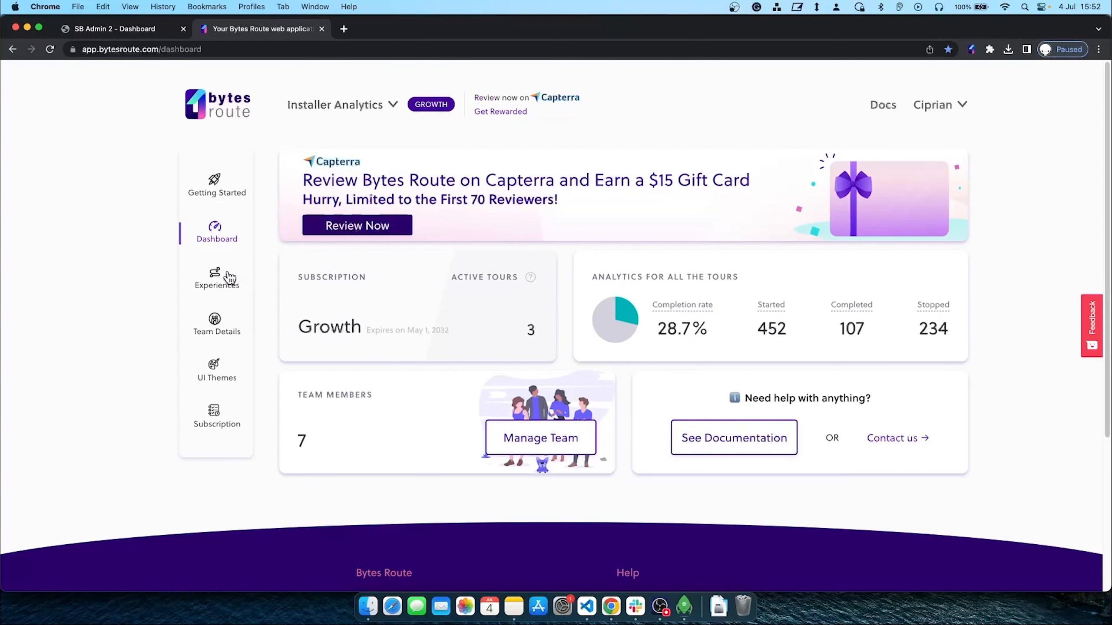
click(231, 278)
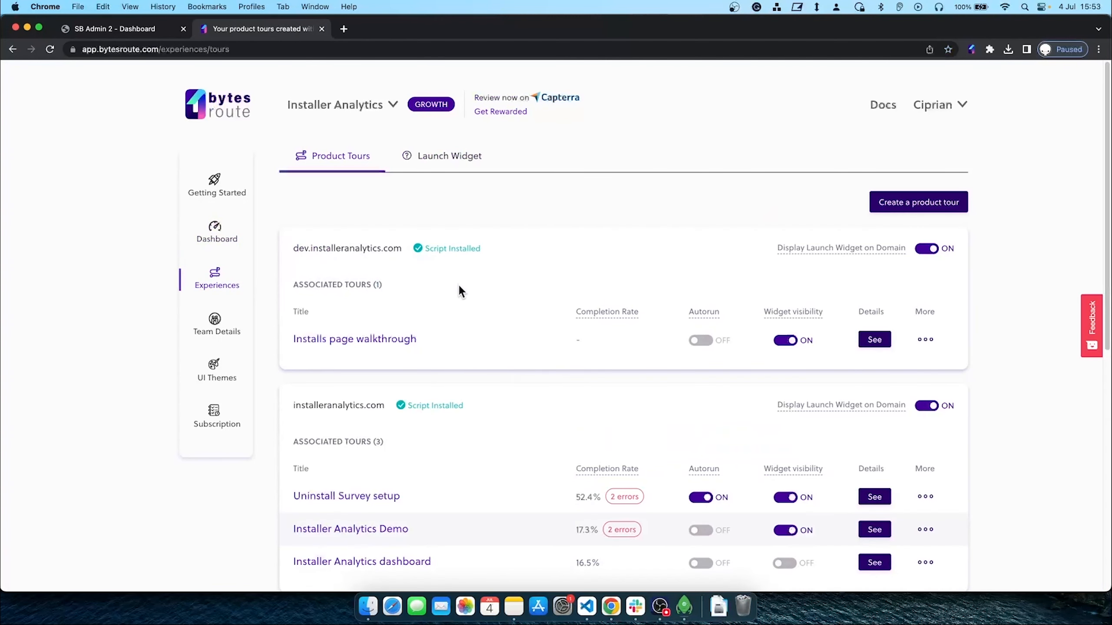
scroll(375, 278, down, 3)
scroll(493, 299, down, 2)
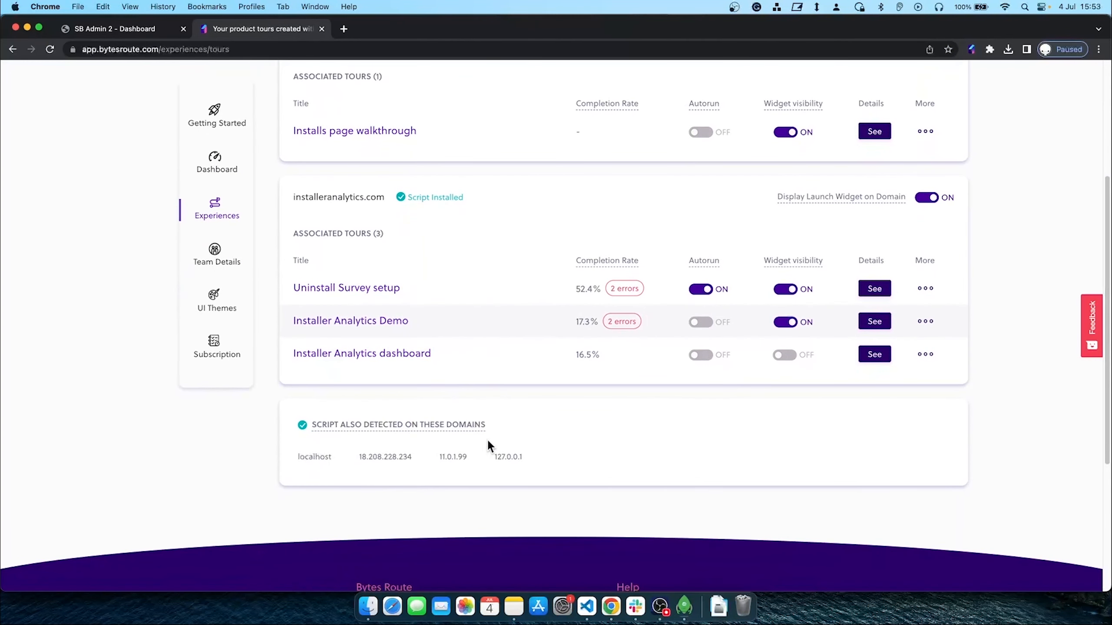
scroll(366, 458, up, 3)
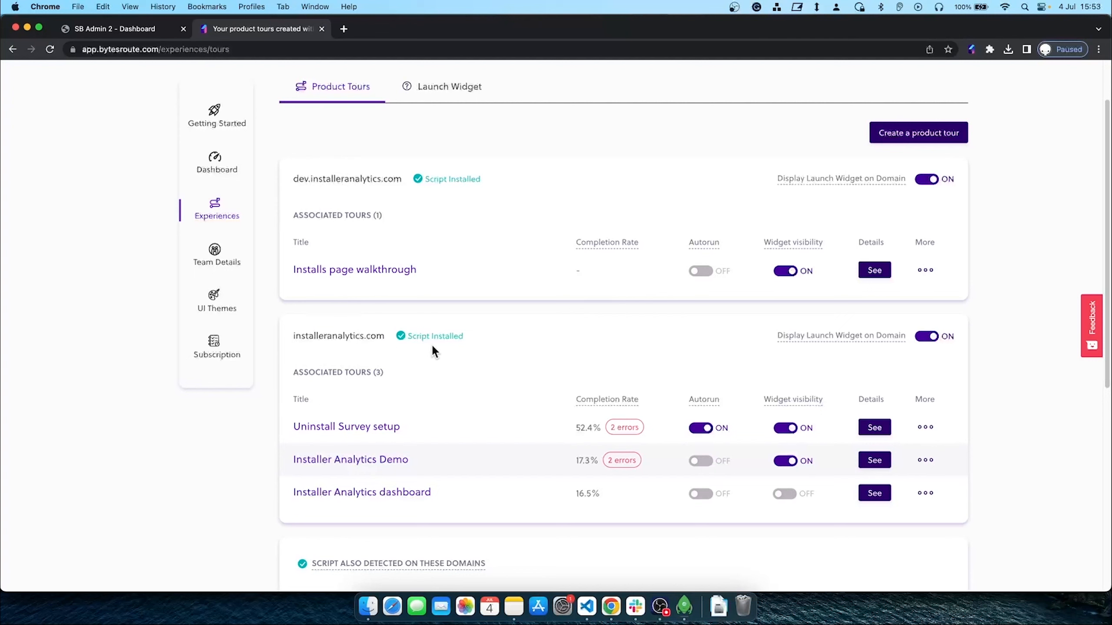
click(930, 272)
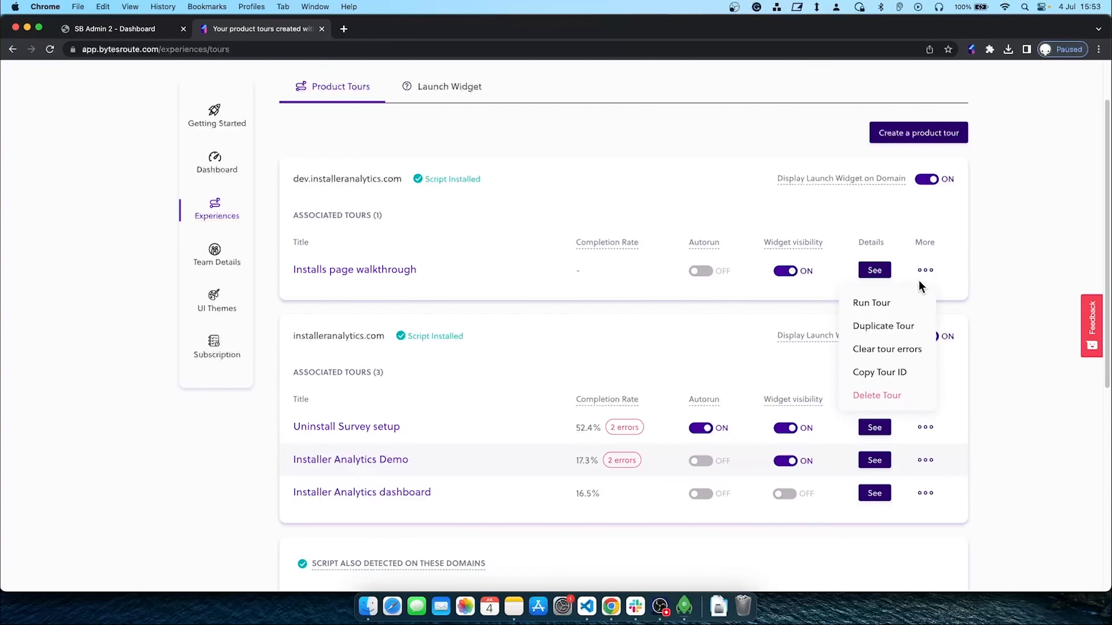
click(894, 332)
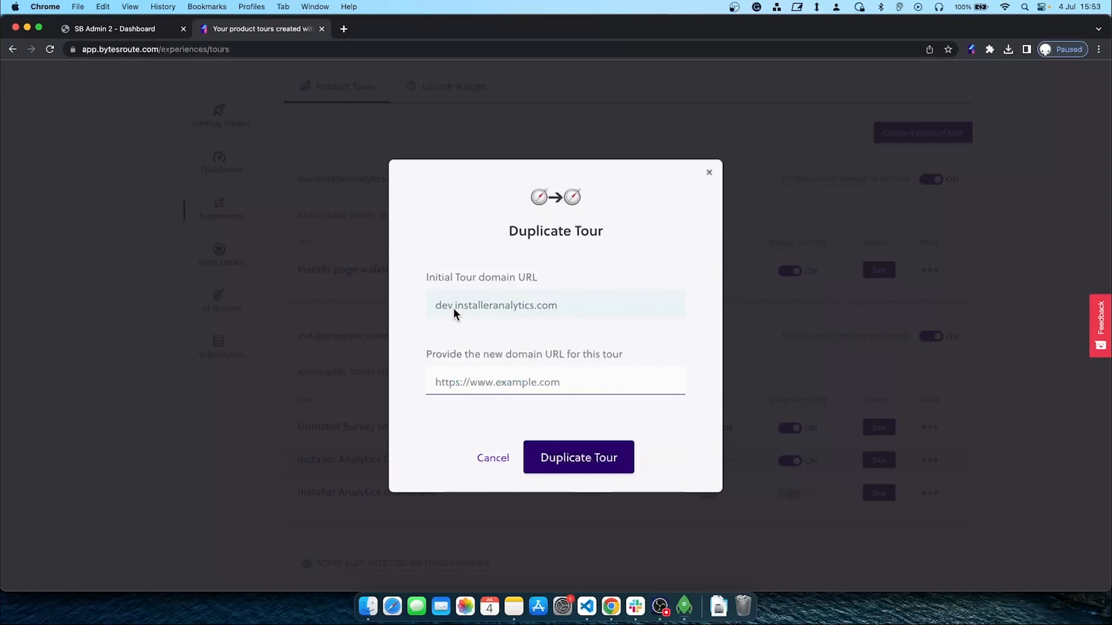
click(486, 377)
text(https)
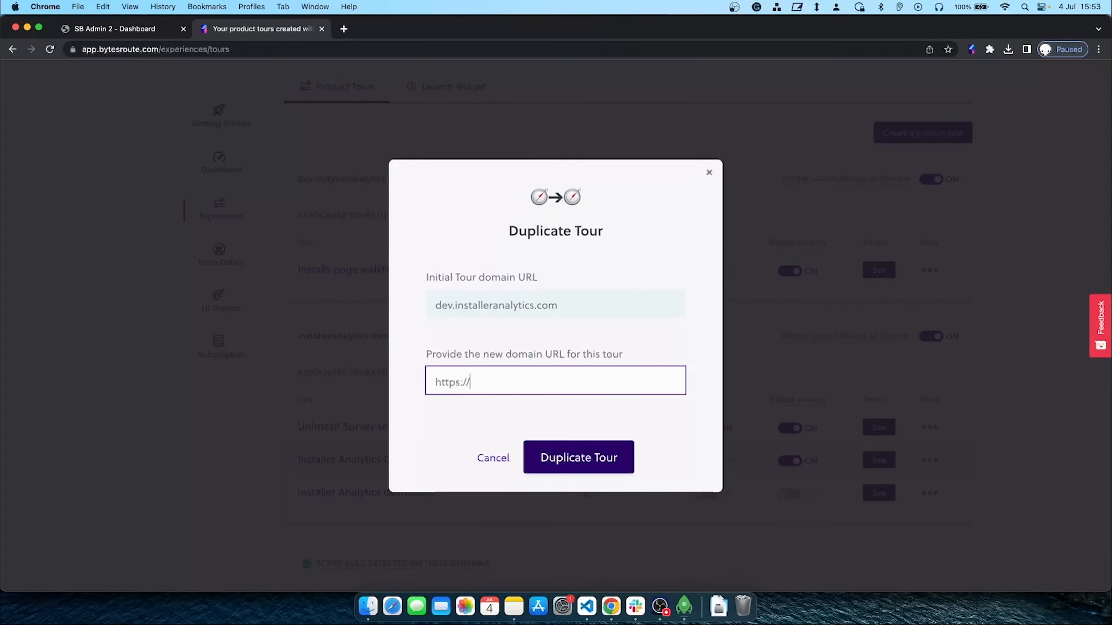
text(://)
text(installeranalytics.com)
click(593, 460)
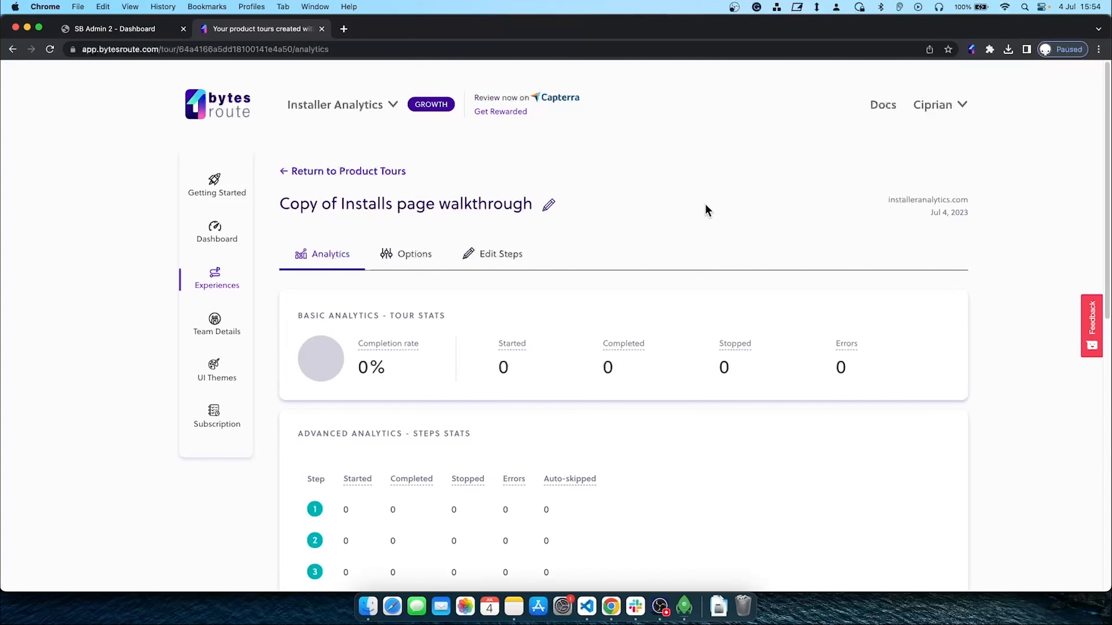
click(372, 172)
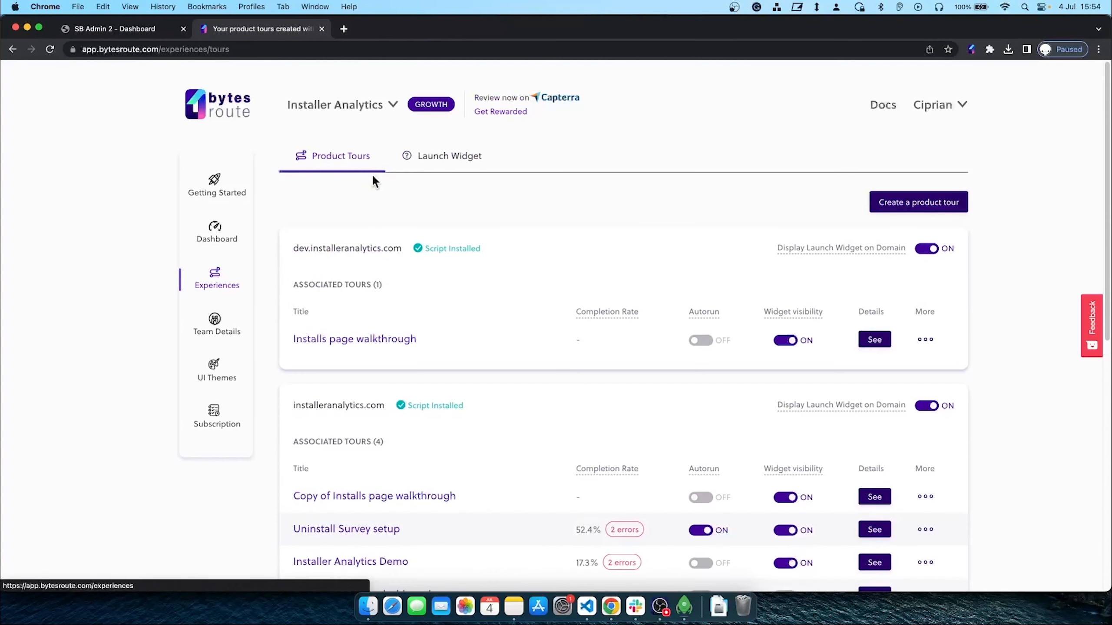
Rename 'Copy of Installs page walkthrough' to 'Installs page walkthrough' and save
scroll(434, 368, down, 3)
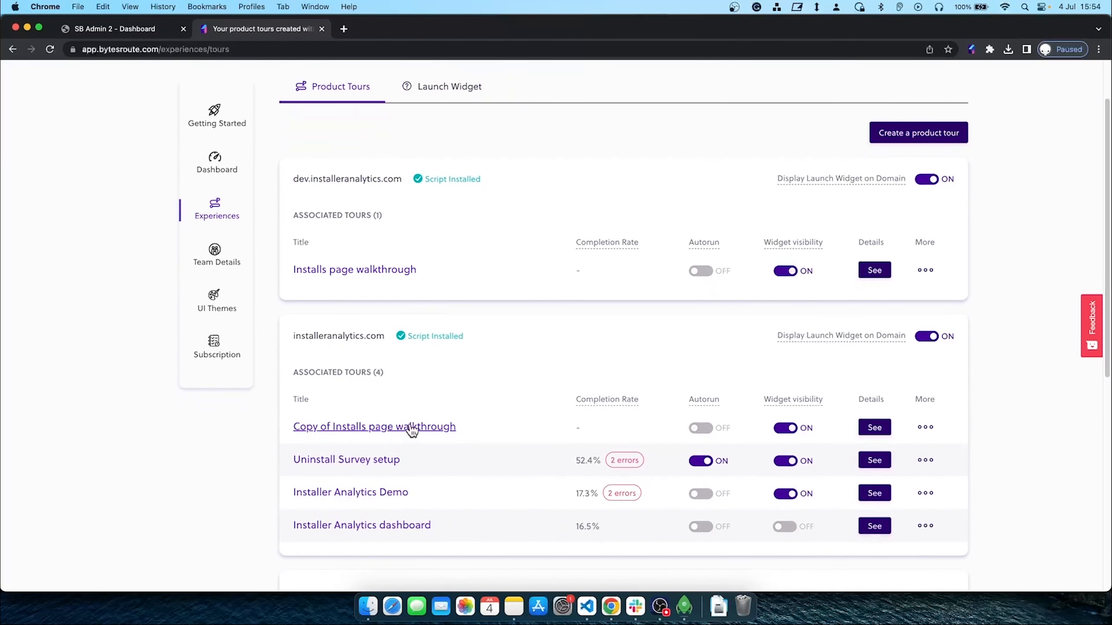
click(385, 433)
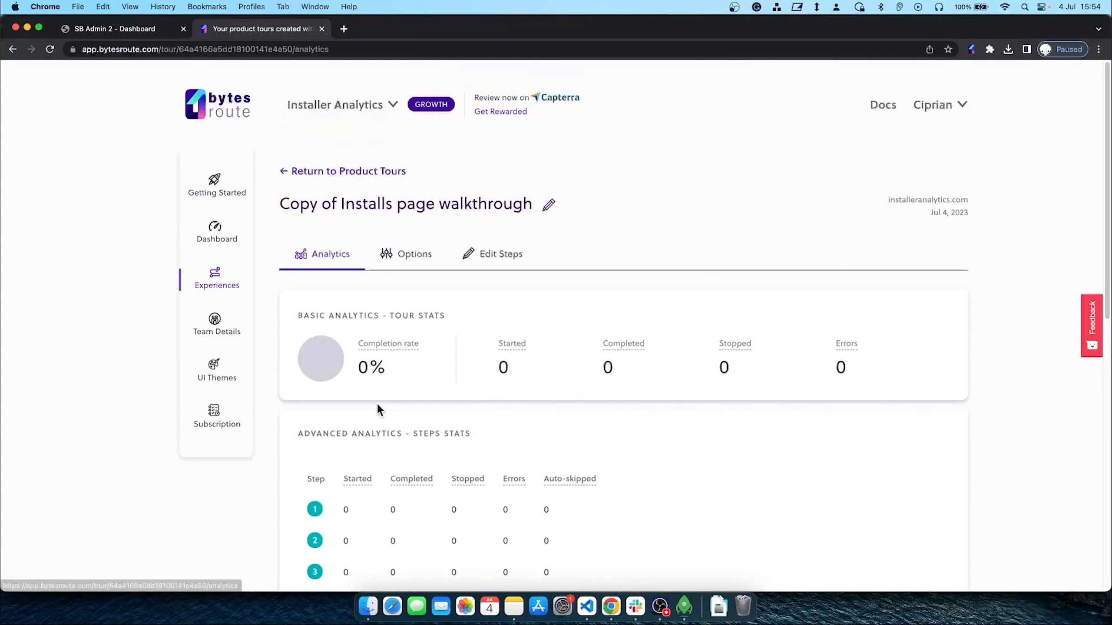
click(550, 210)
drag(356, 209, 278, 210)
key(BackSpace)
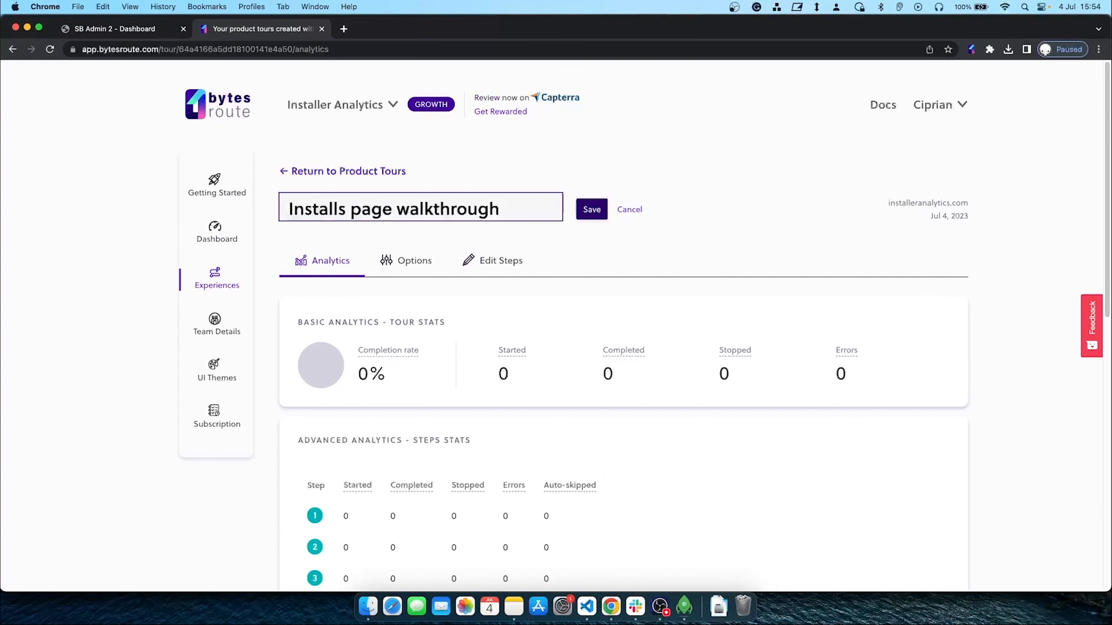
click(592, 215)
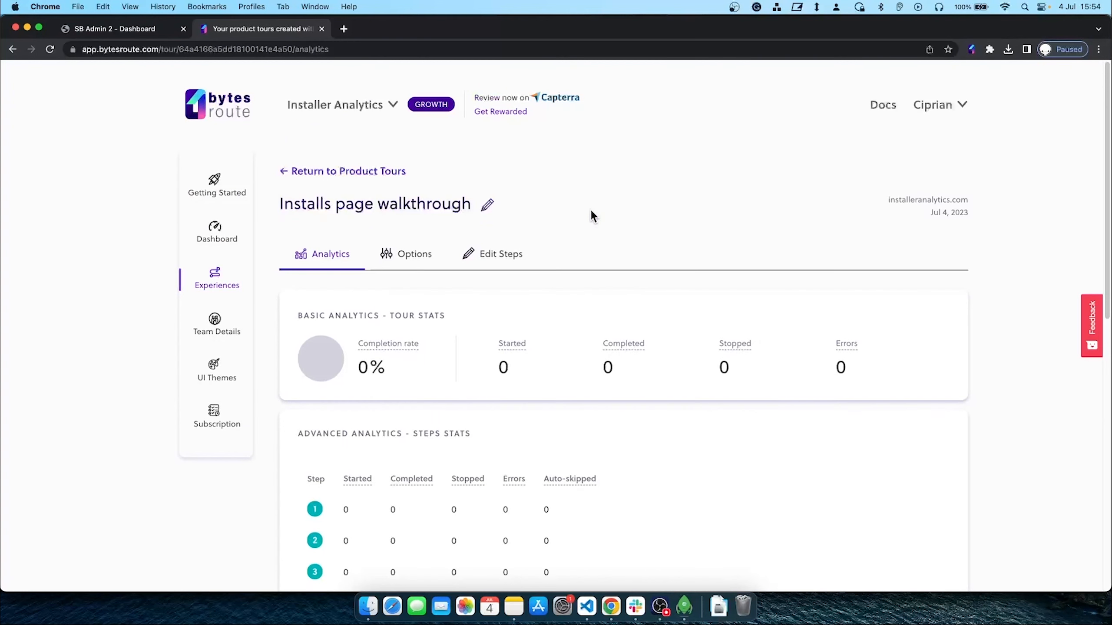
click(372, 171)
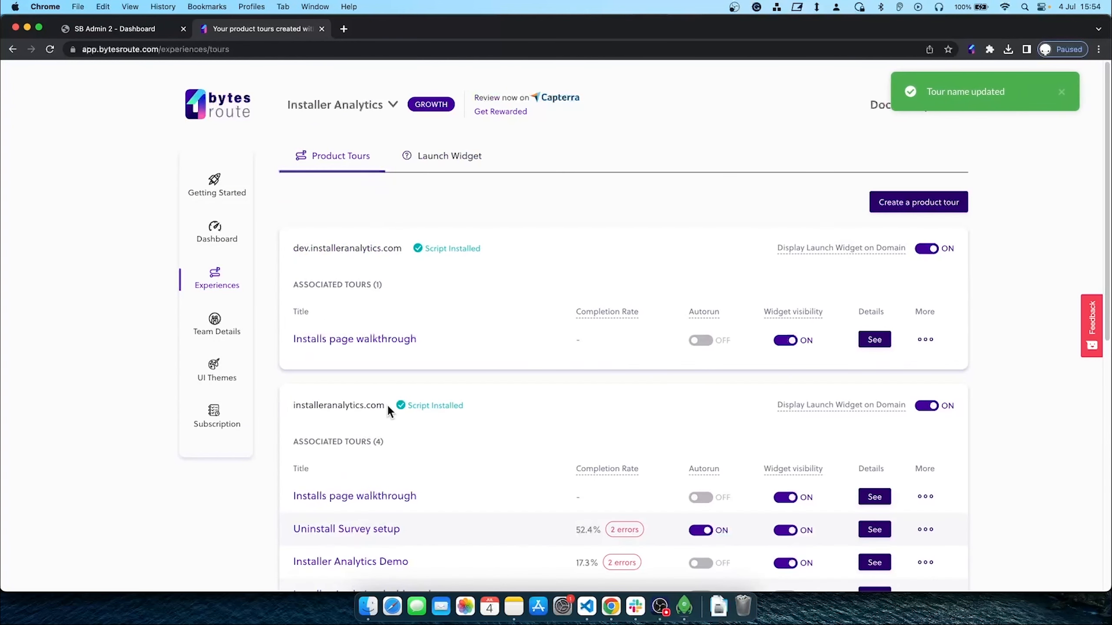
Copy the installeranalytics.com domain and paste it into a new browser tab
drag(384, 404, 291, 401)
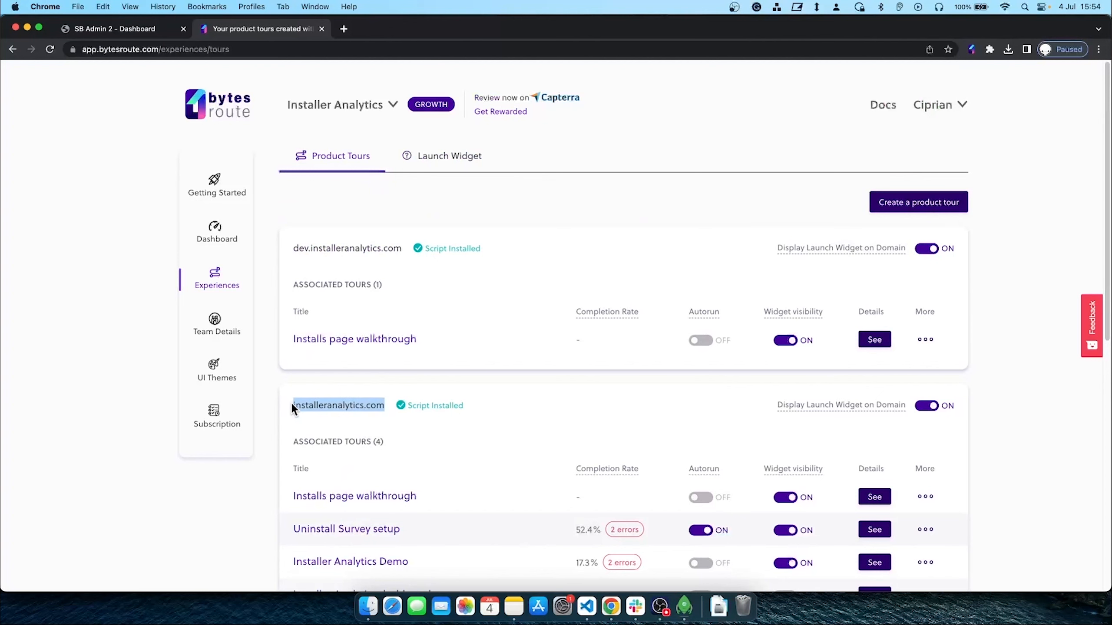
click(344, 30)
key(super+v)
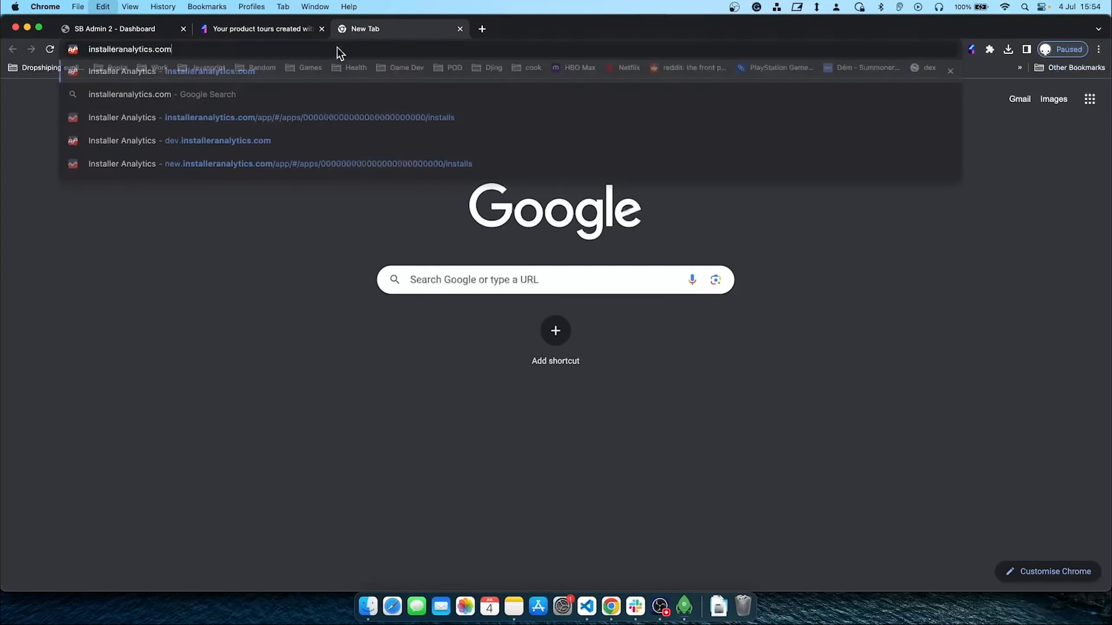
Load installeranalytics.com and confirm the launch widget lists Installs page walkthrough among three tours
key(Return)
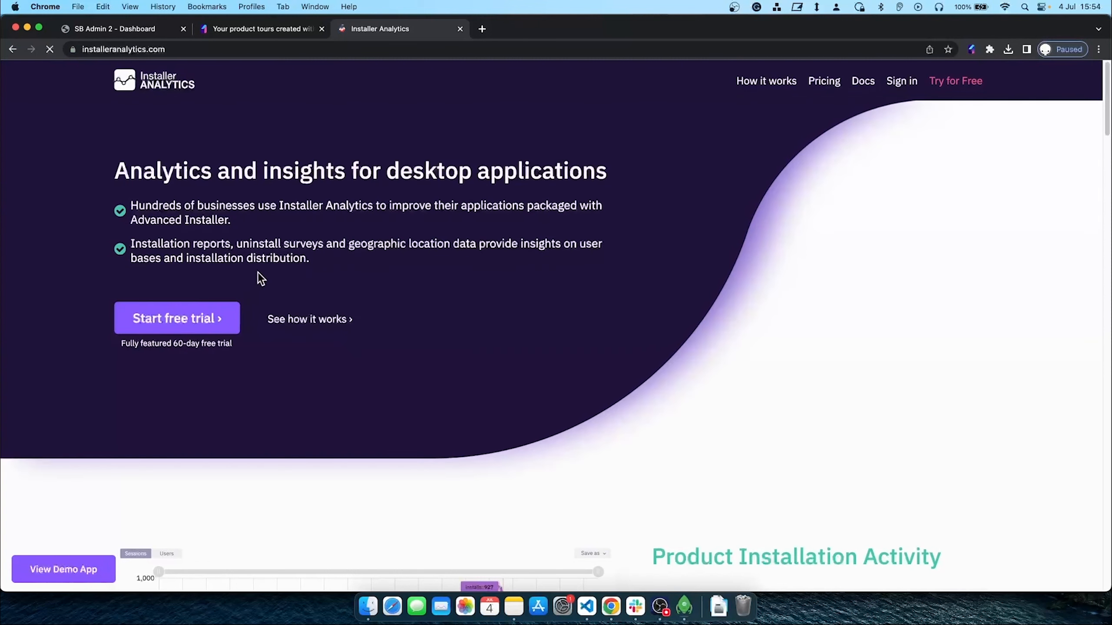
click(48, 573)
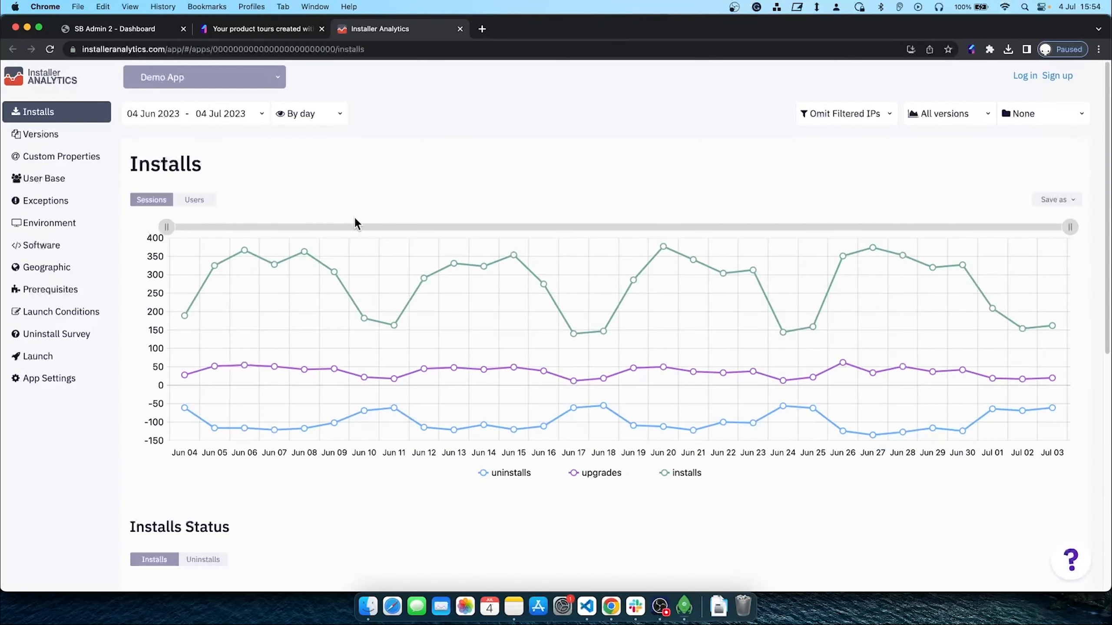
click(1059, 569)
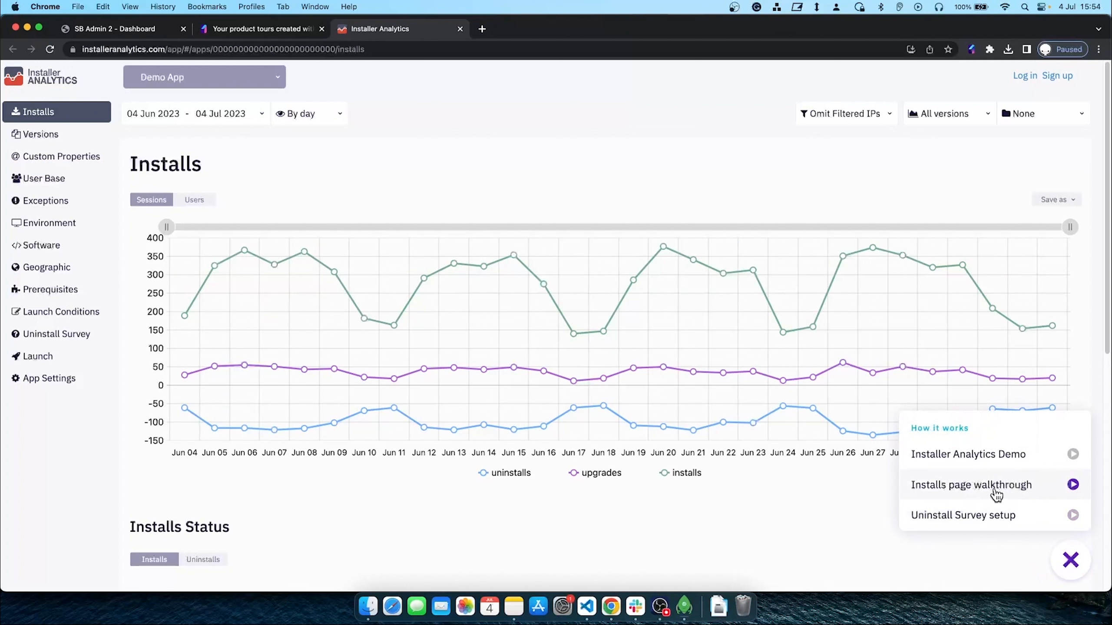
click(849, 530)
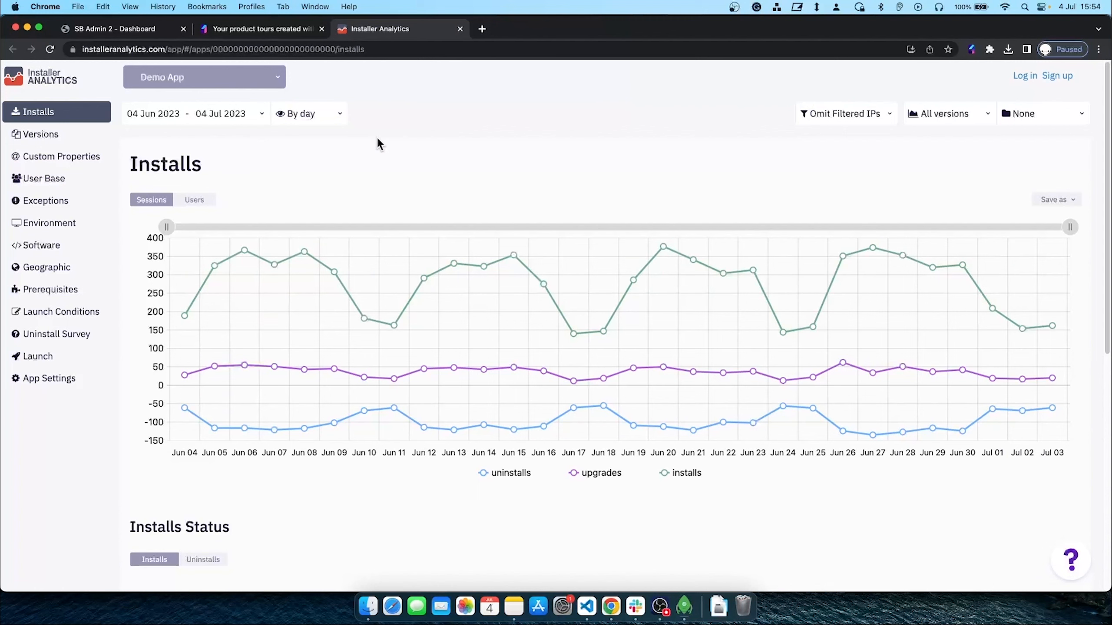
click(280, 28)
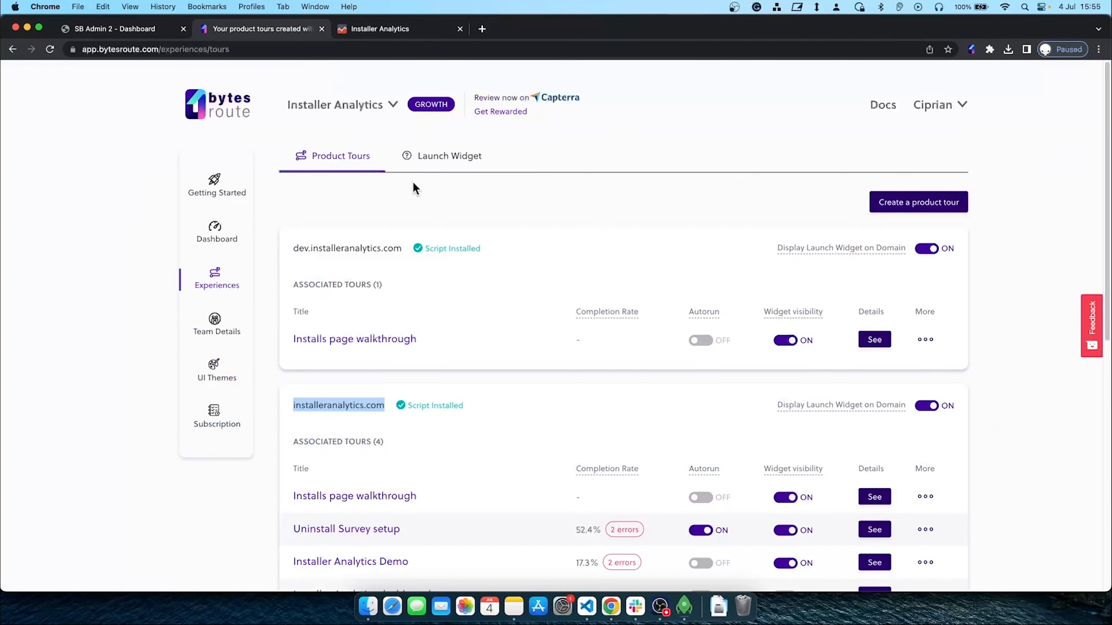
Delete the installeranalytics.com copy of the Installs page walkthrough tour
scroll(531, 440, down, 2)
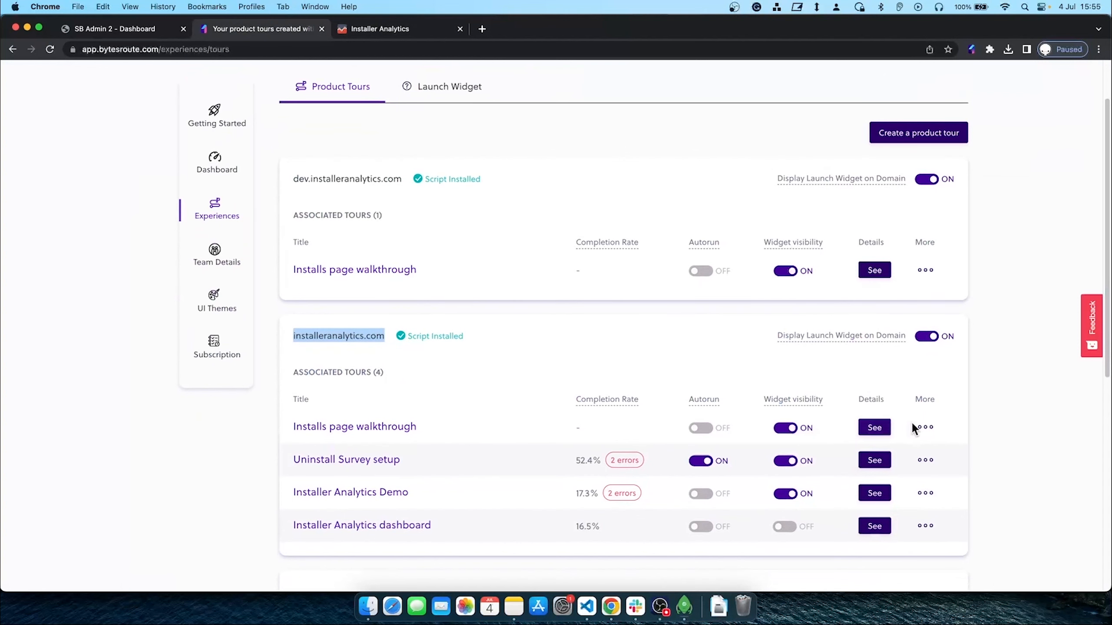
click(928, 429)
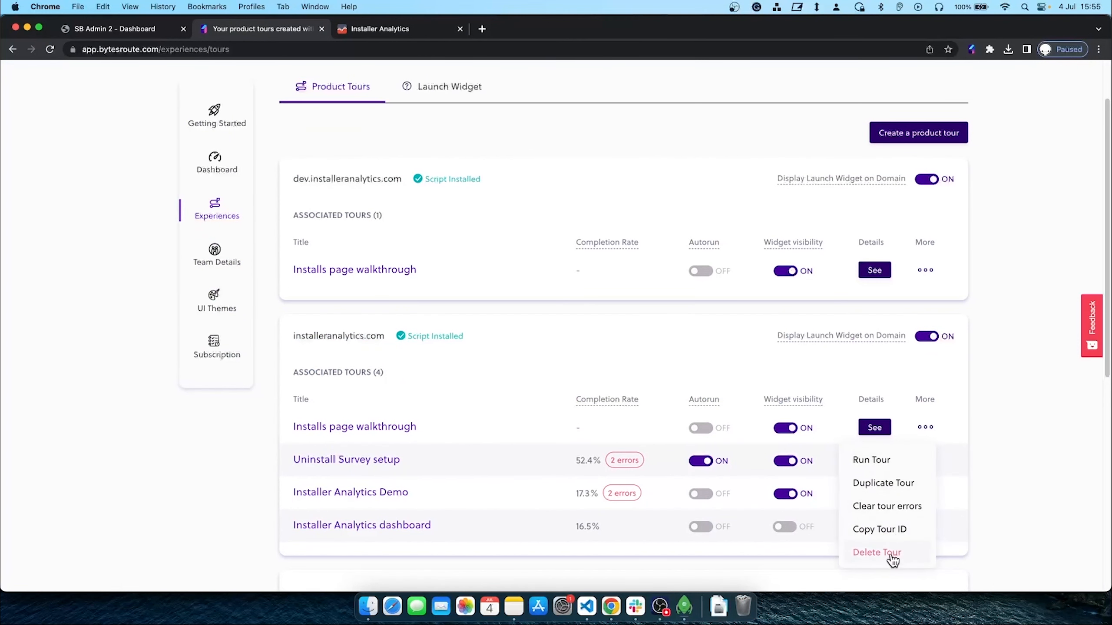
click(877, 553)
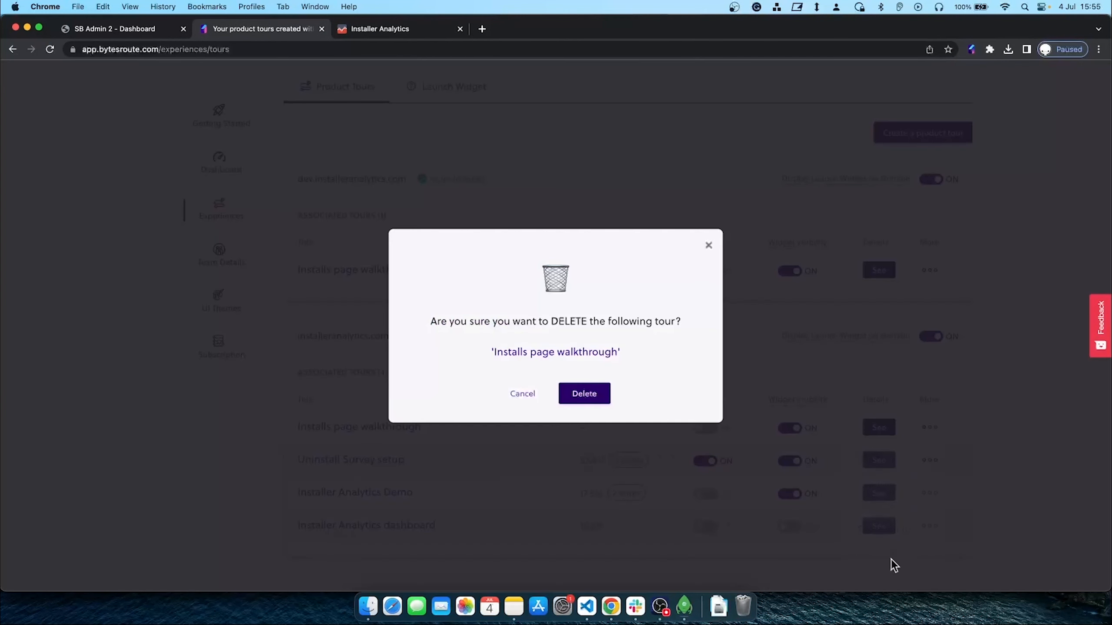
click(584, 394)
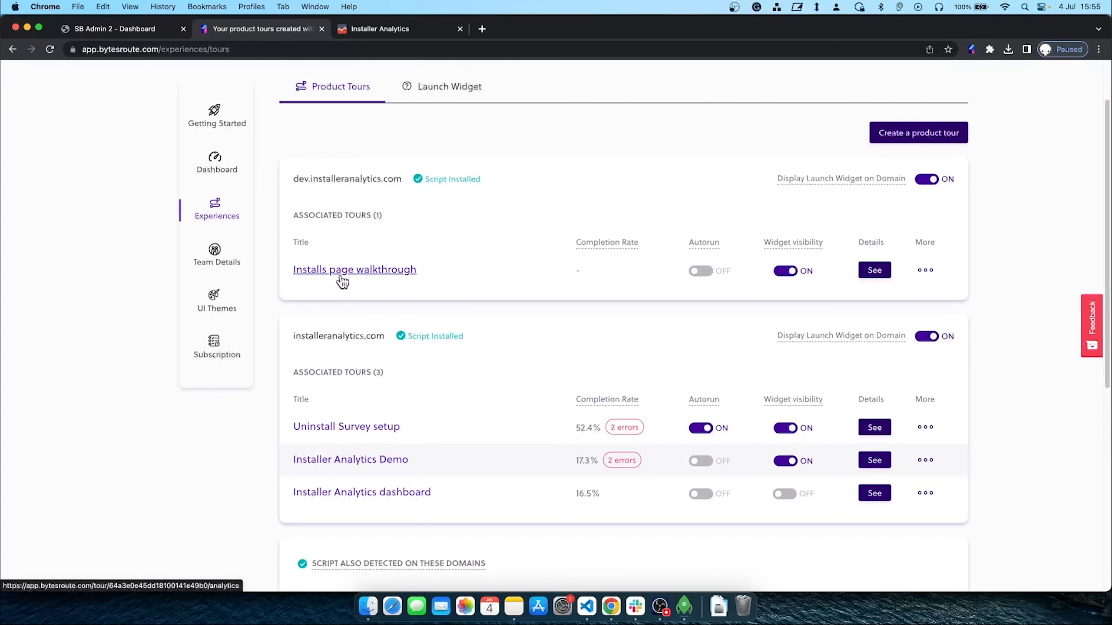
Enable Run on all subdomains for the dev site's Installs page walkthrough tour
click(342, 272)
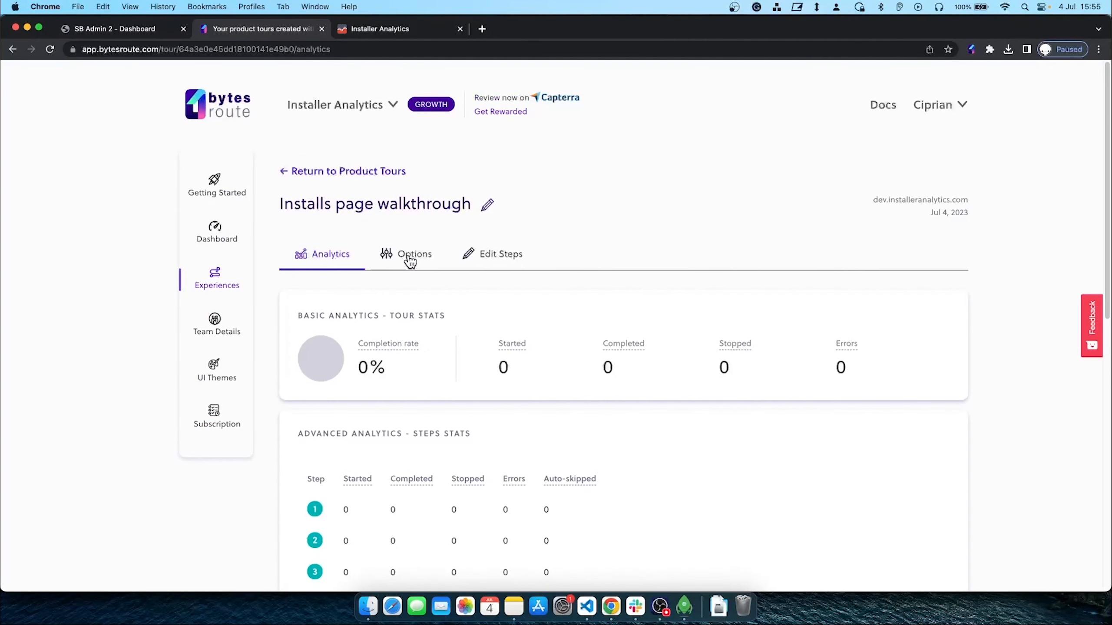
click(408, 259)
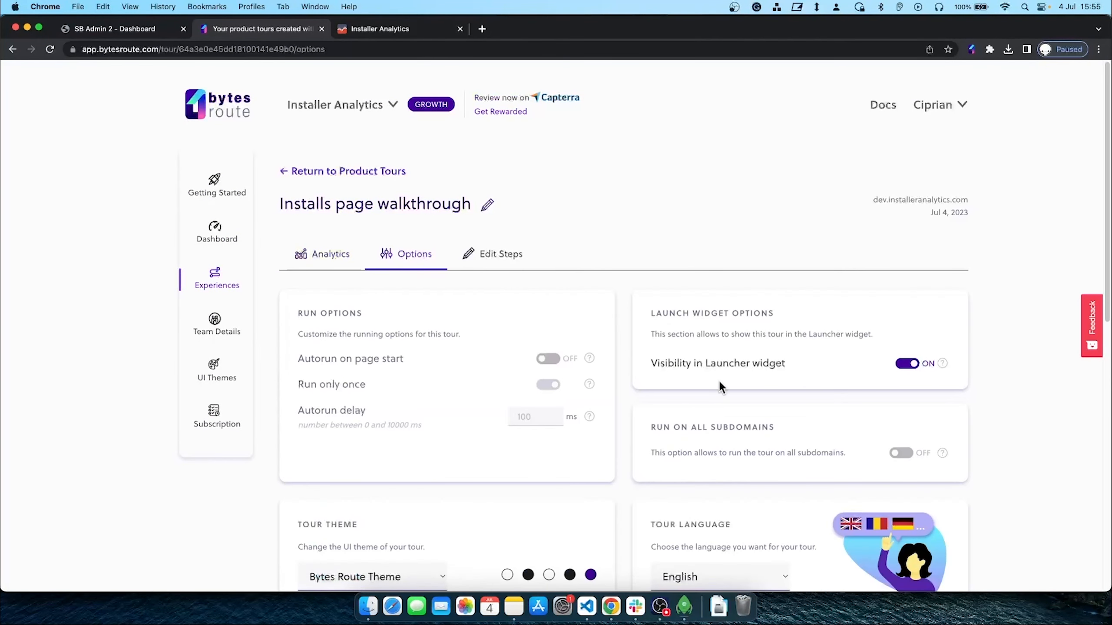
scroll(653, 429, down, 3)
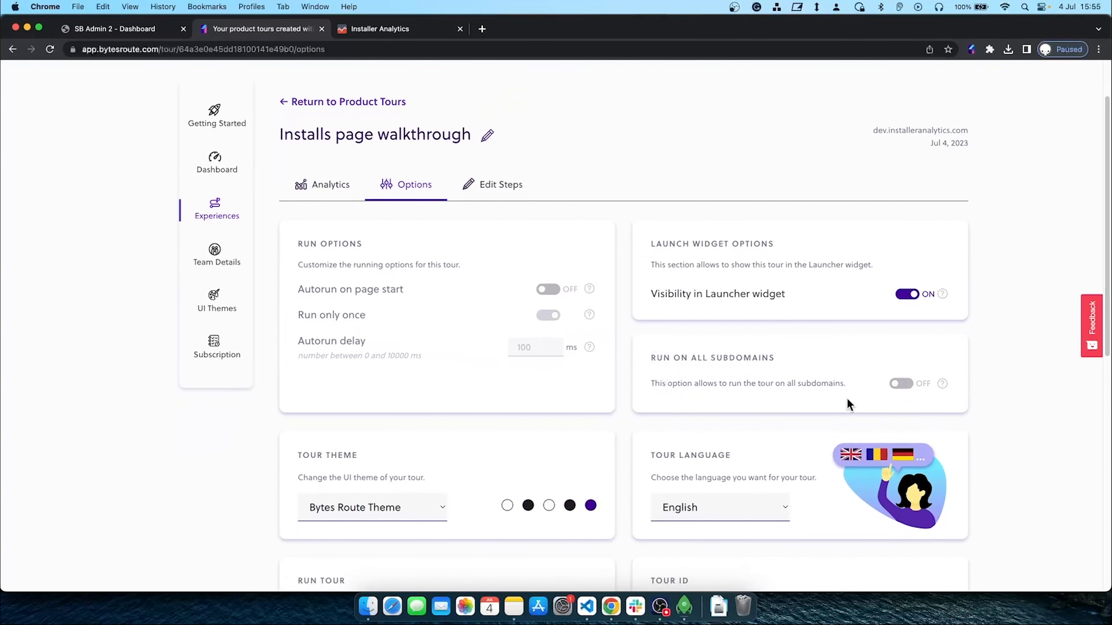
click(901, 383)
click(586, 371)
click(386, 29)
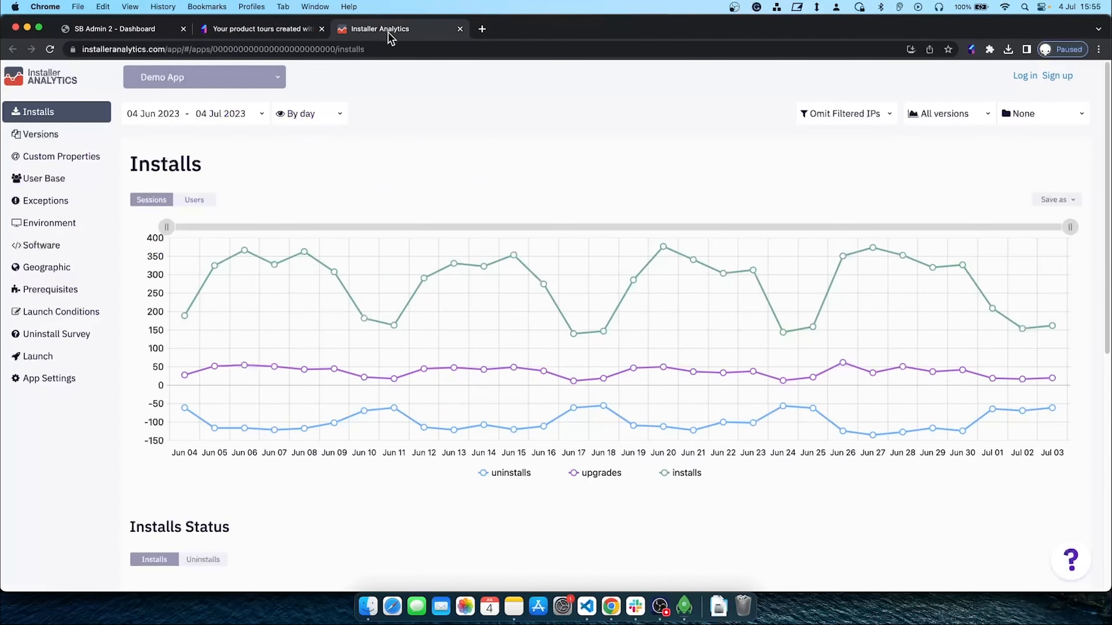
Reload the site, verify the widget still lists Installs page walkthrough, and close the tab
click(50, 48)
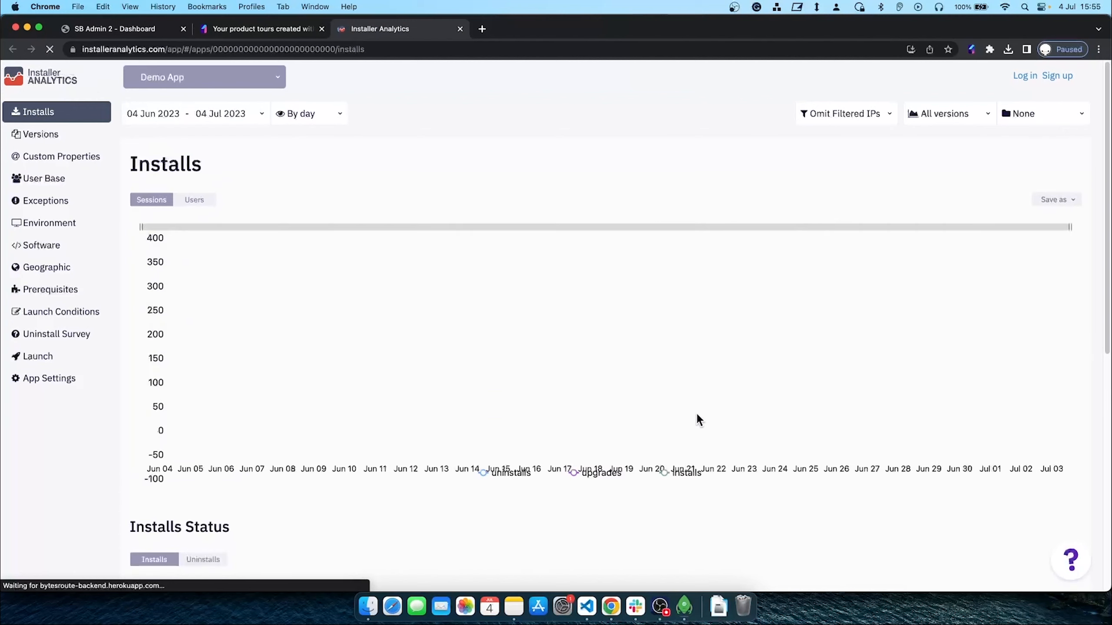
click(1070, 561)
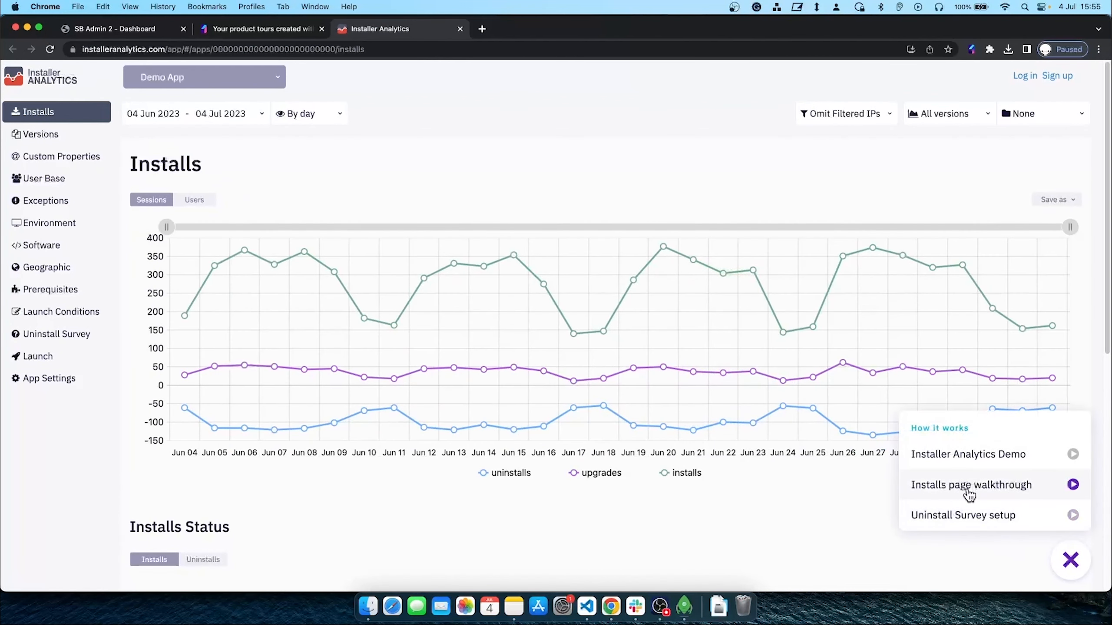
click(689, 554)
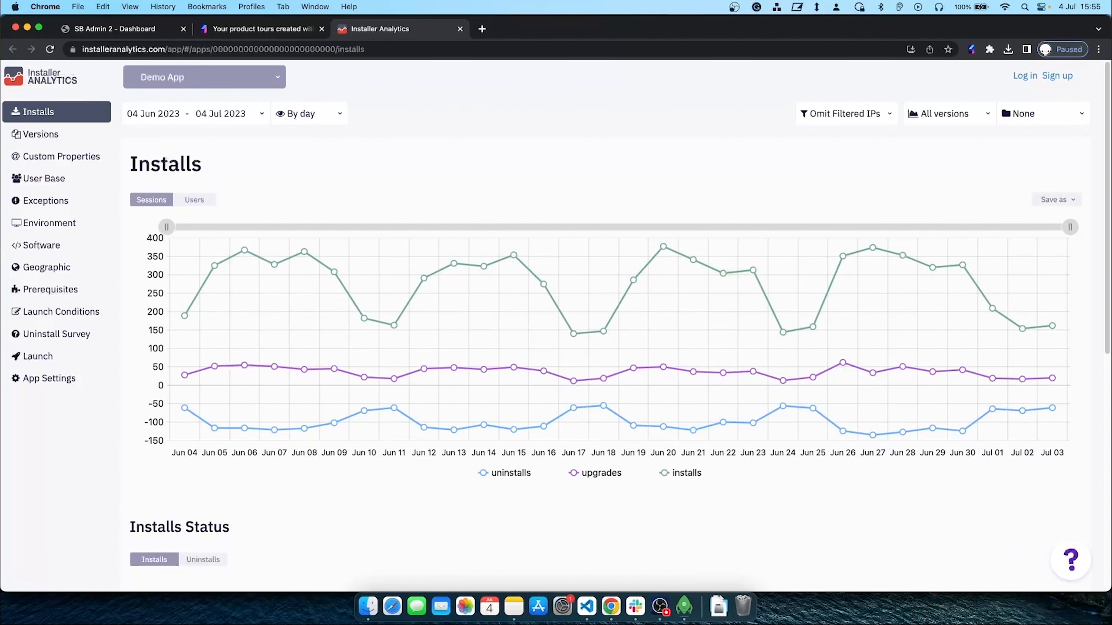
key(super+w)
click(148, 323)
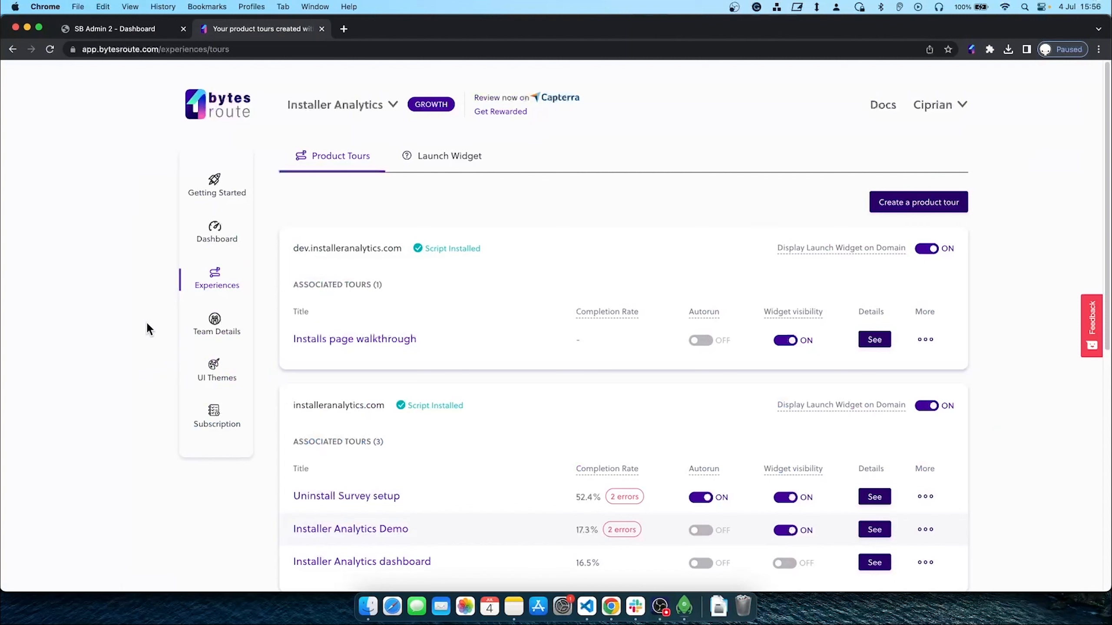
Remove the fourth member from the Installer Analytics team on the Team Details page
click(215, 328)
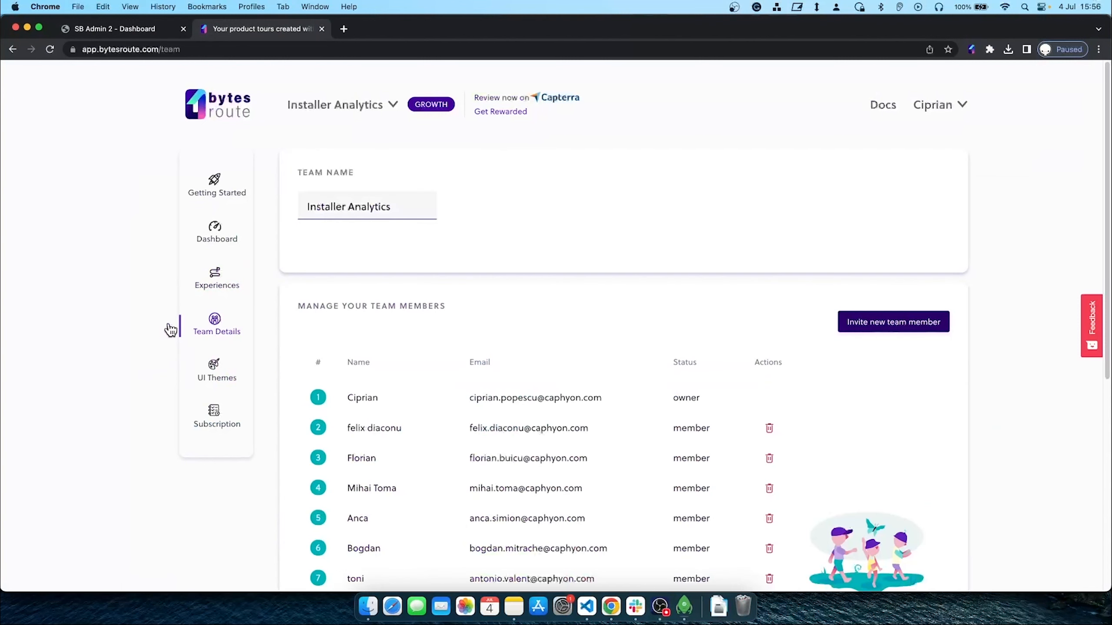
scroll(472, 387, down, 3)
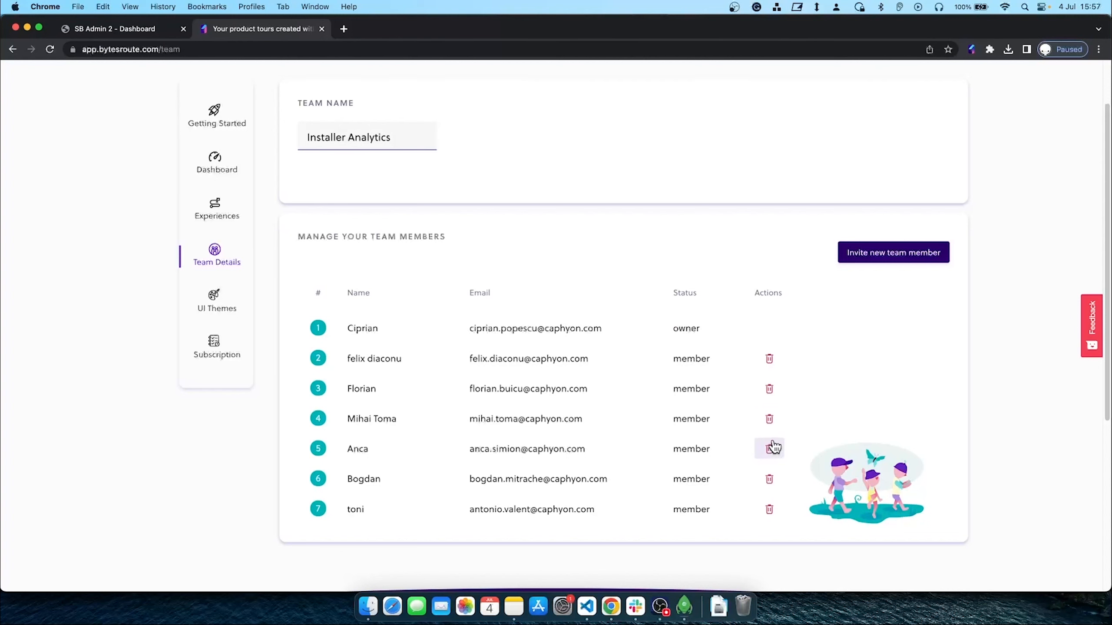
click(769, 419)
click(591, 414)
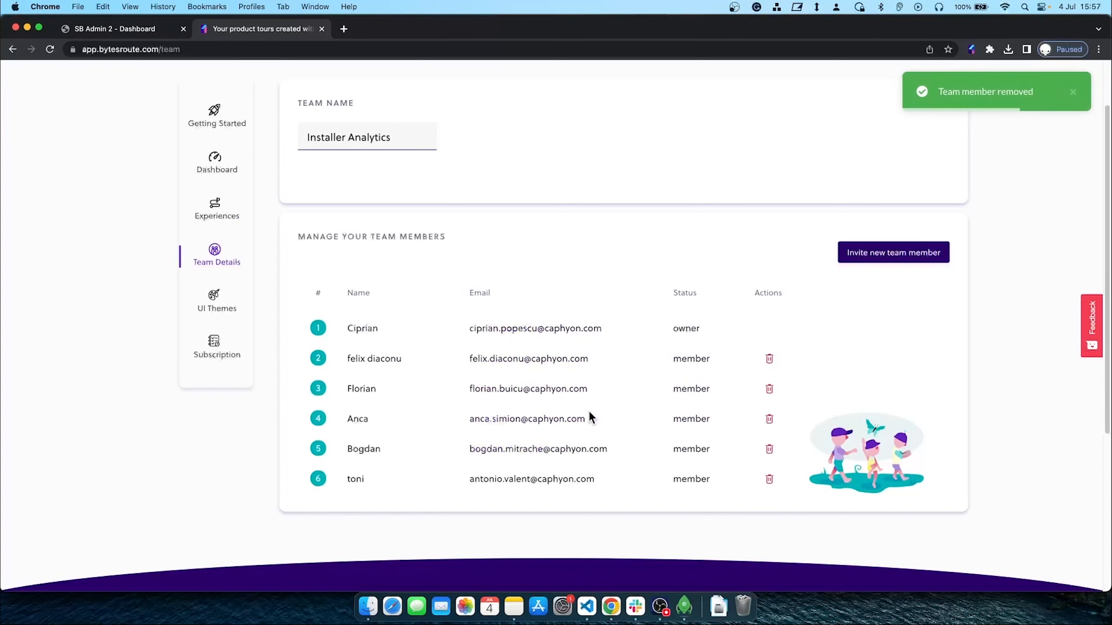